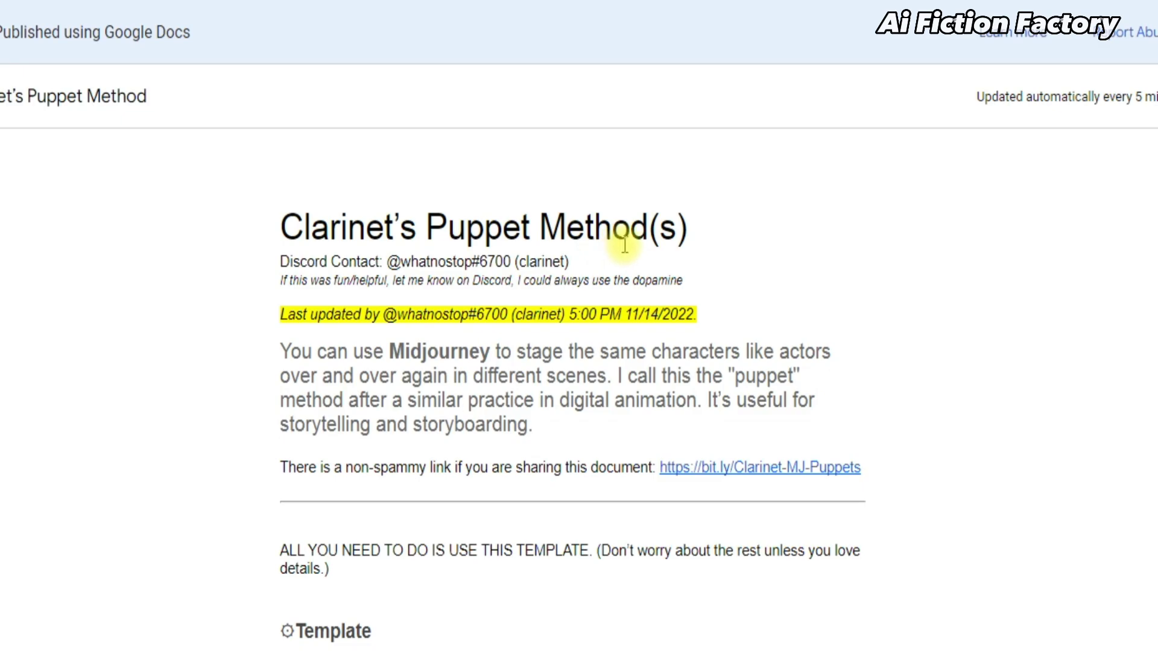
- Read the Puppet Method document's introduction, prompt template and example prompt
scroll(607, 284, "down", 2)
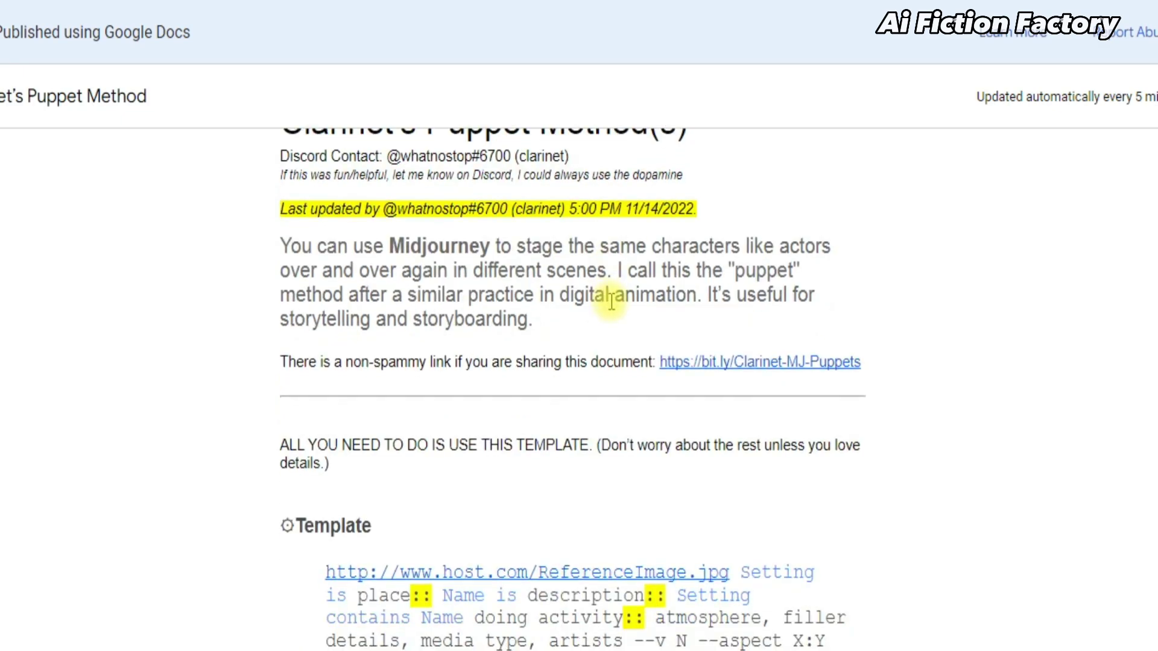
scroll(611, 305, "up", 1)
scroll(611, 313, "down", 4)
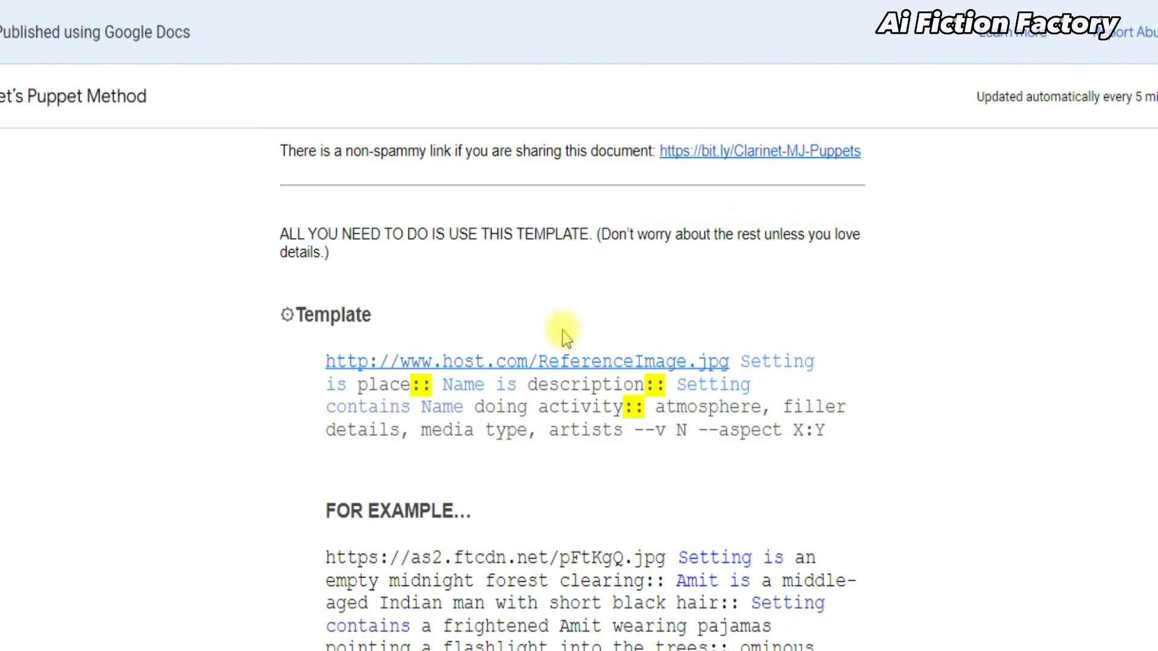
scroll(935, 339, "down", 2)
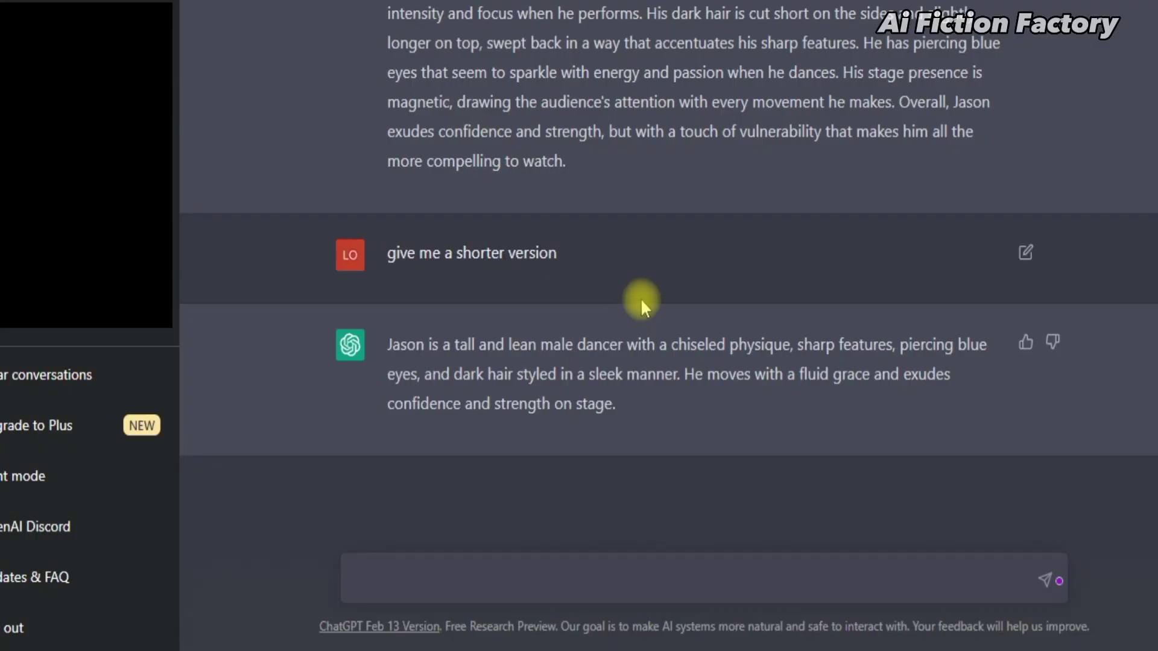
- Review the ChatGPT request to physically describe a male dancer, its full answer and the shorter version requested after it
scroll(641, 298, "up", 3)
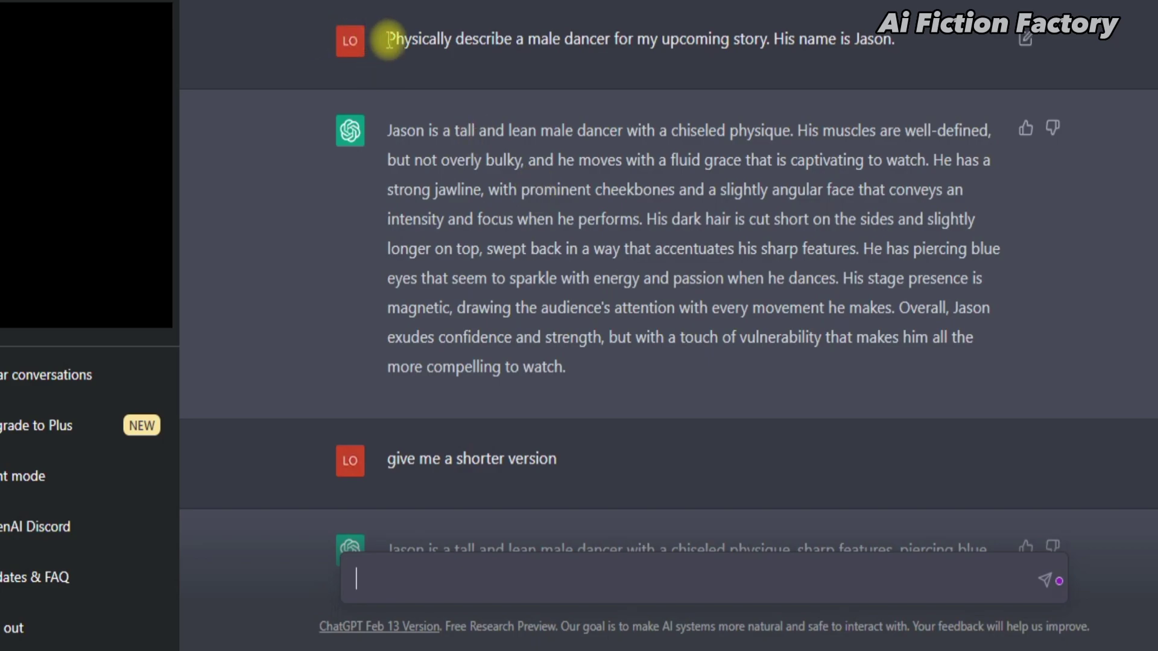
left_click_drag(388, 40, 797, 45)
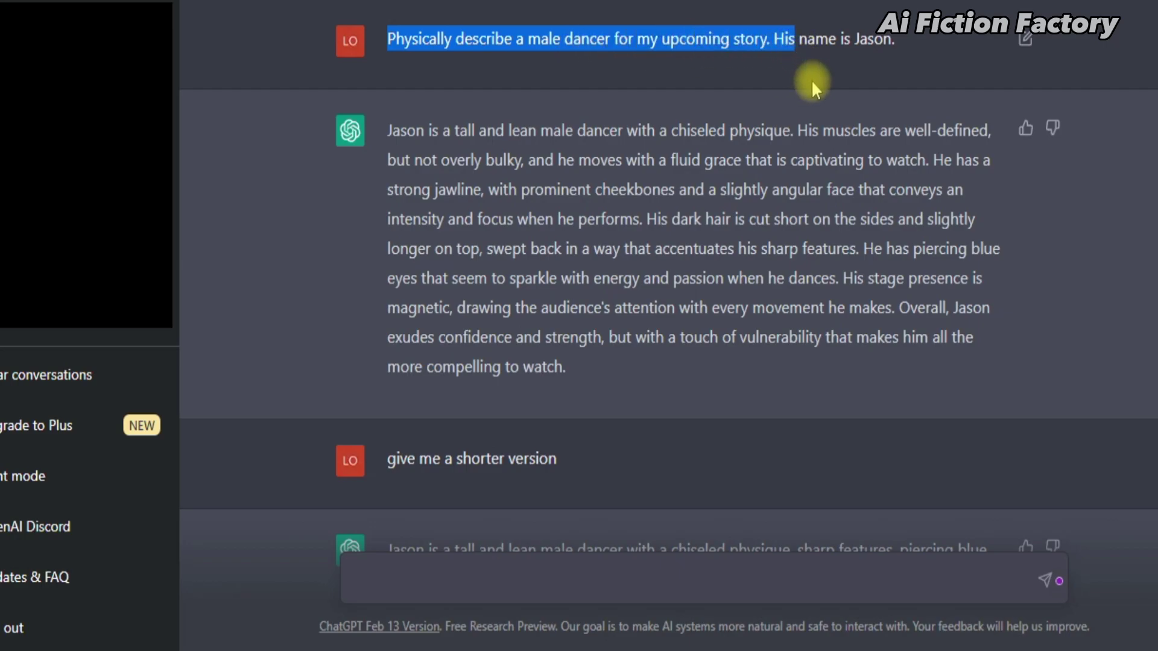
left_click_drag(812, 84, 880, 78)
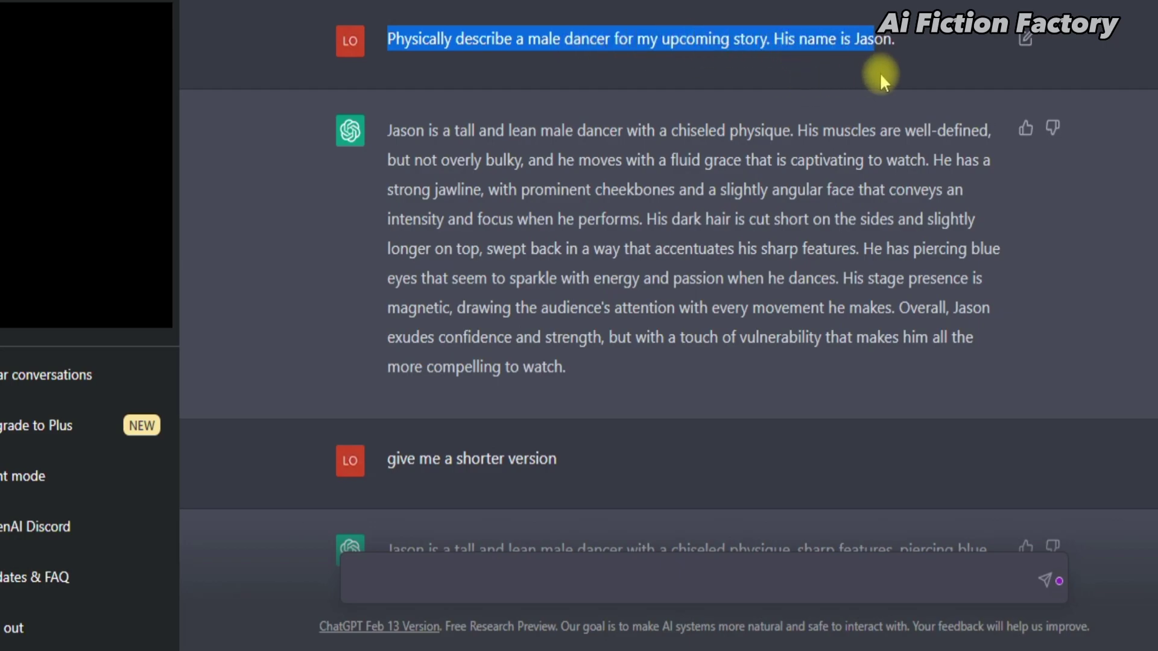
left_click(706, 185)
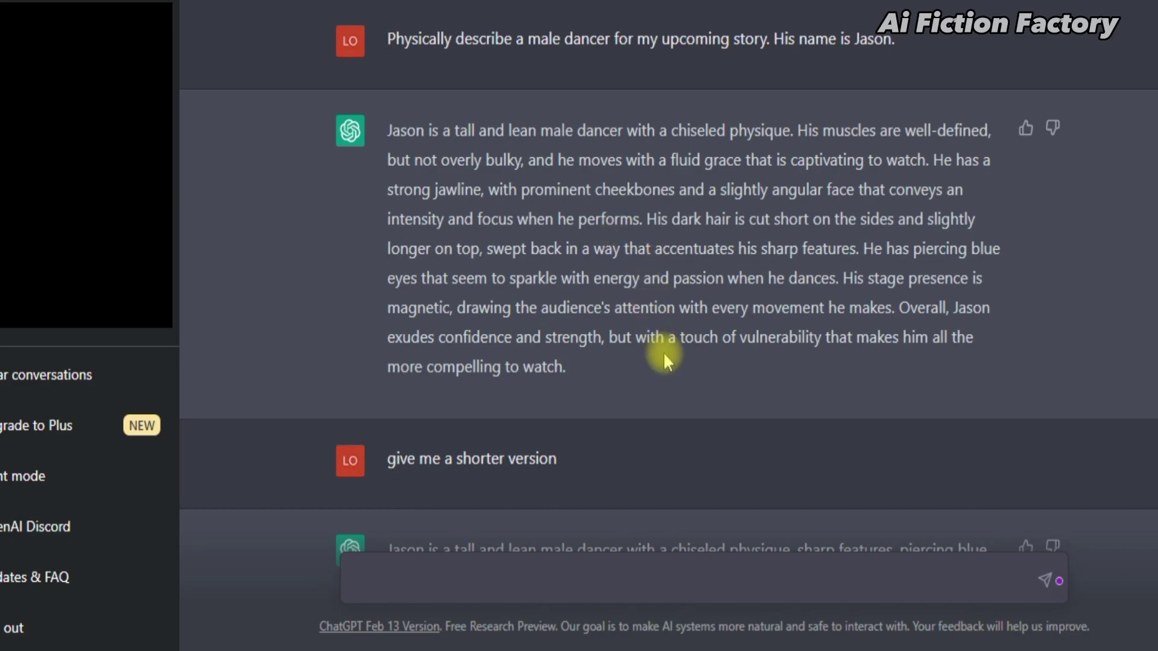
scroll(603, 393, "down", 2)
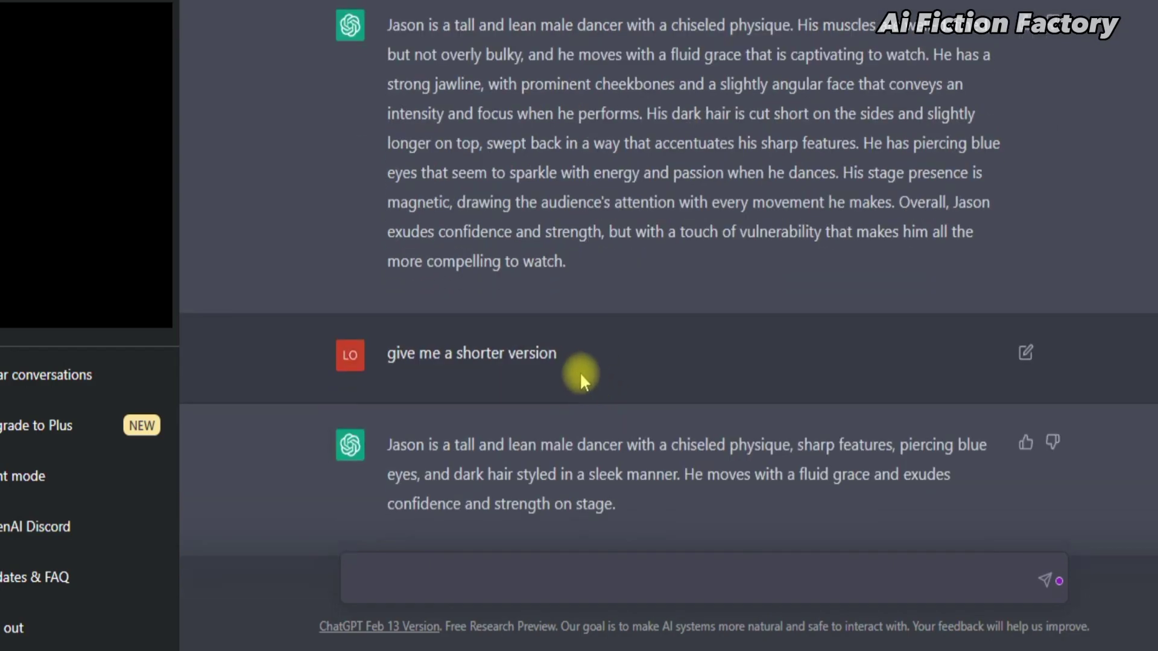
scroll(561, 362, "down", 2)
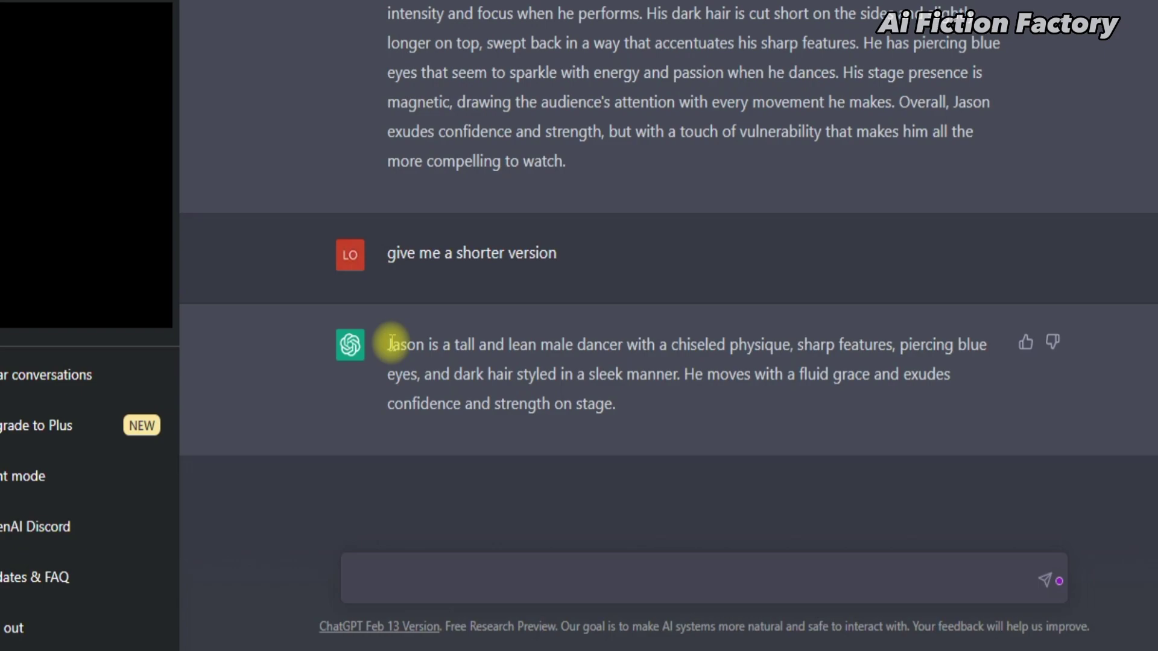
- Copy the first sentence of the shorter dancer description, ending with "dark hair styled in a sleek manner."
left_click_drag(391, 344, 683, 369)
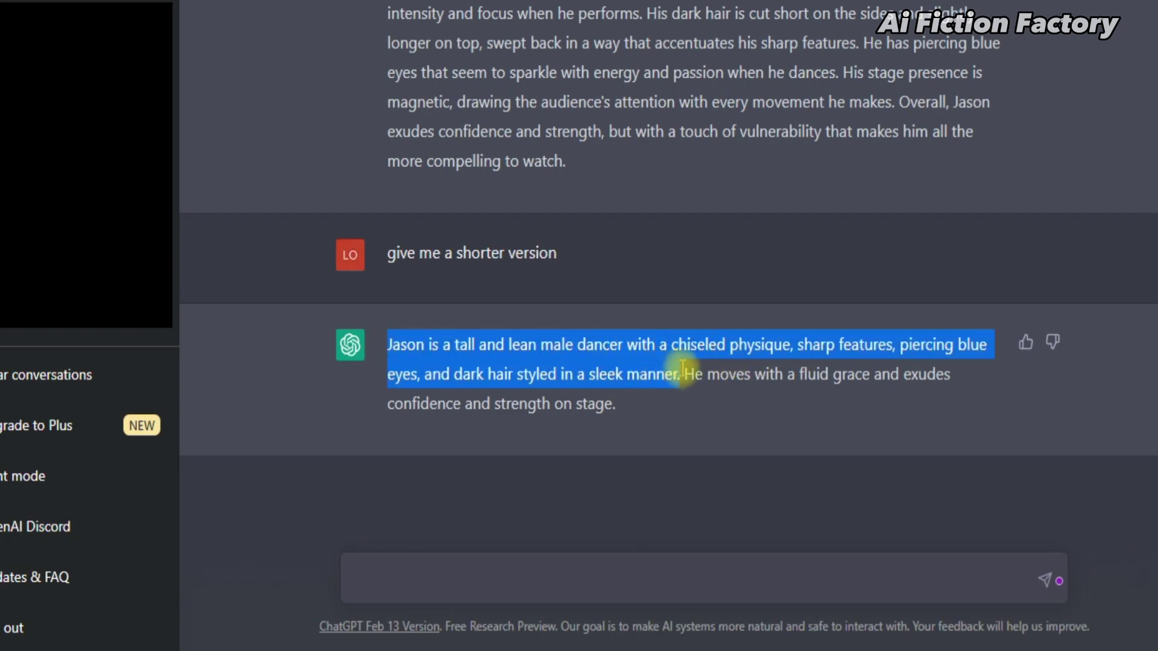
right_click(606, 342)
left_click(622, 362)
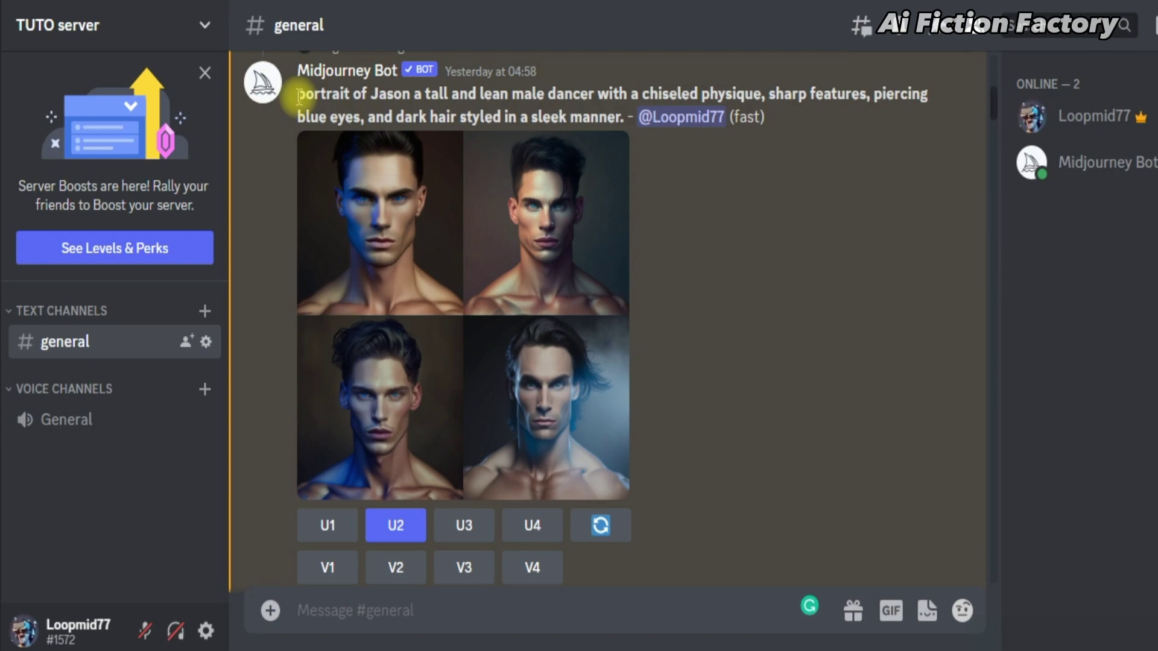
- Switch to Discord, review the Midjourney portrait prompt and its image grid, and view the upscaled portrait full size in the browser
left_click_drag(299, 96, 646, 116)
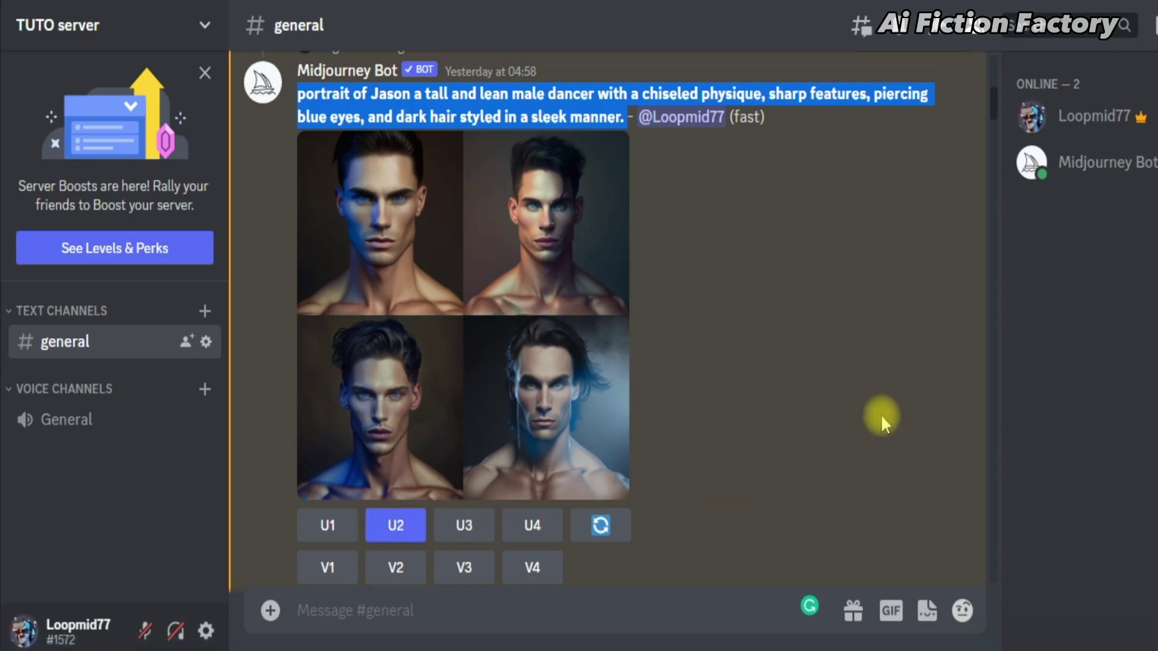
scroll(881, 414, "down", 10)
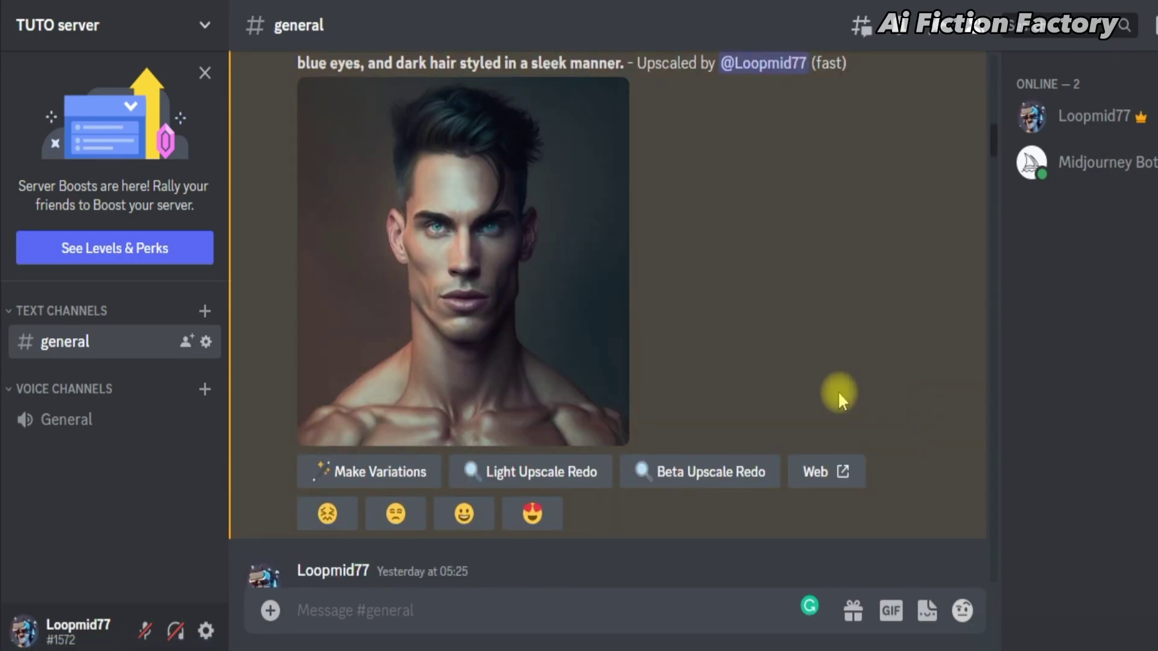
left_click(521, 331)
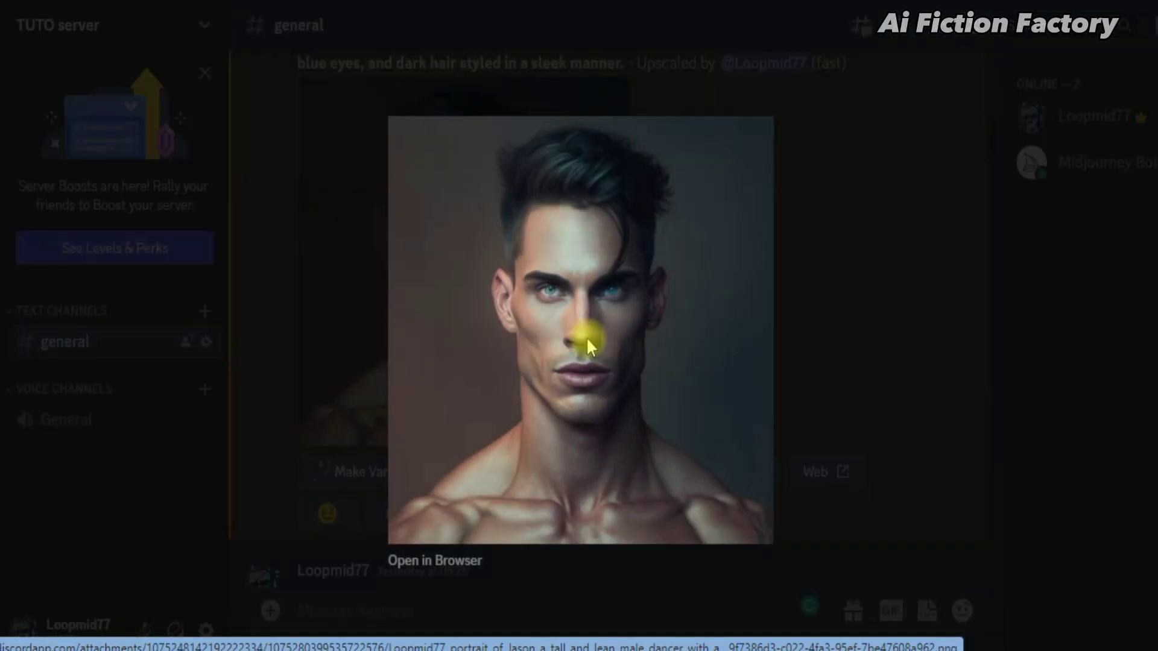
left_click(465, 561)
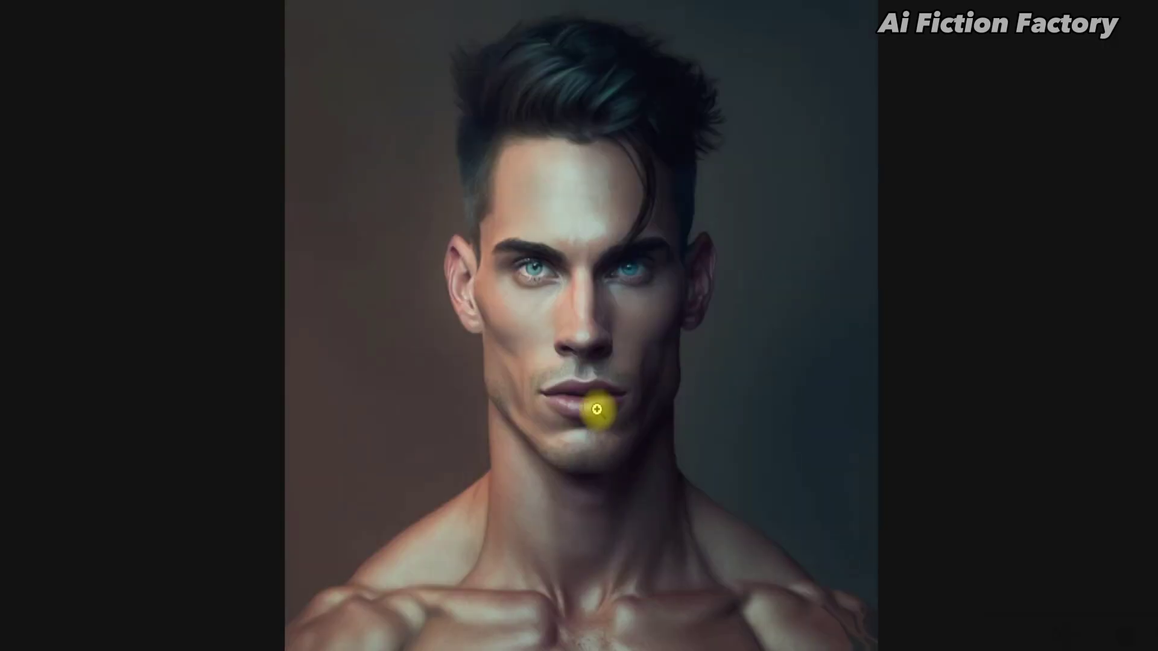
right_click(596, 410)
left_click(641, 453)
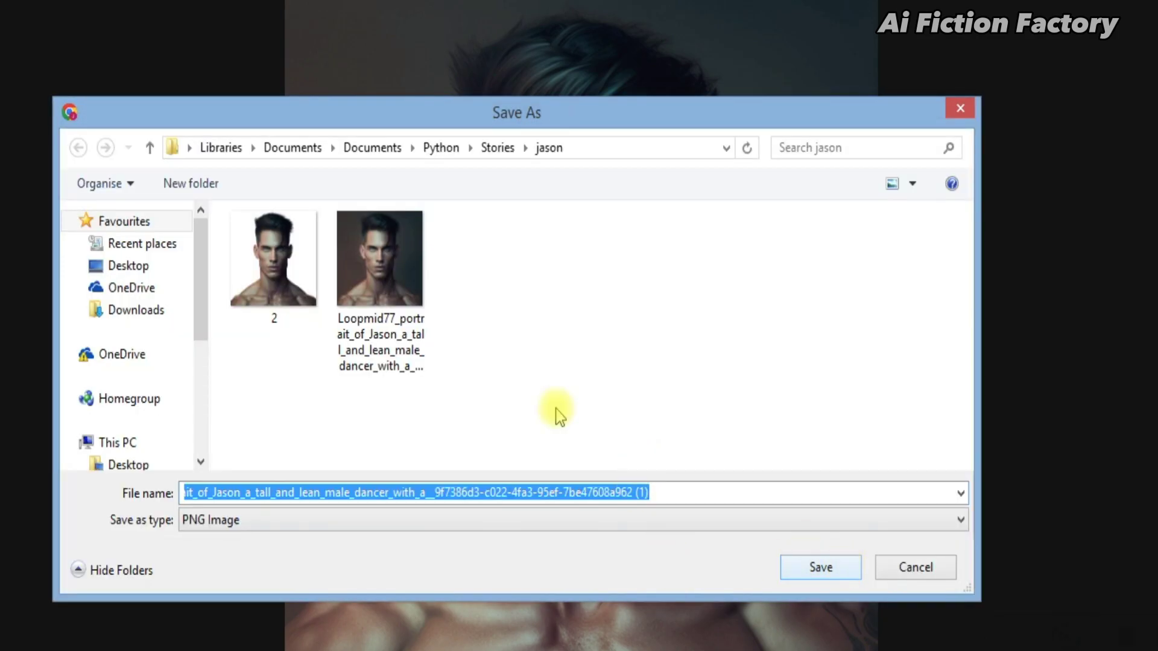
left_click(894, 567)
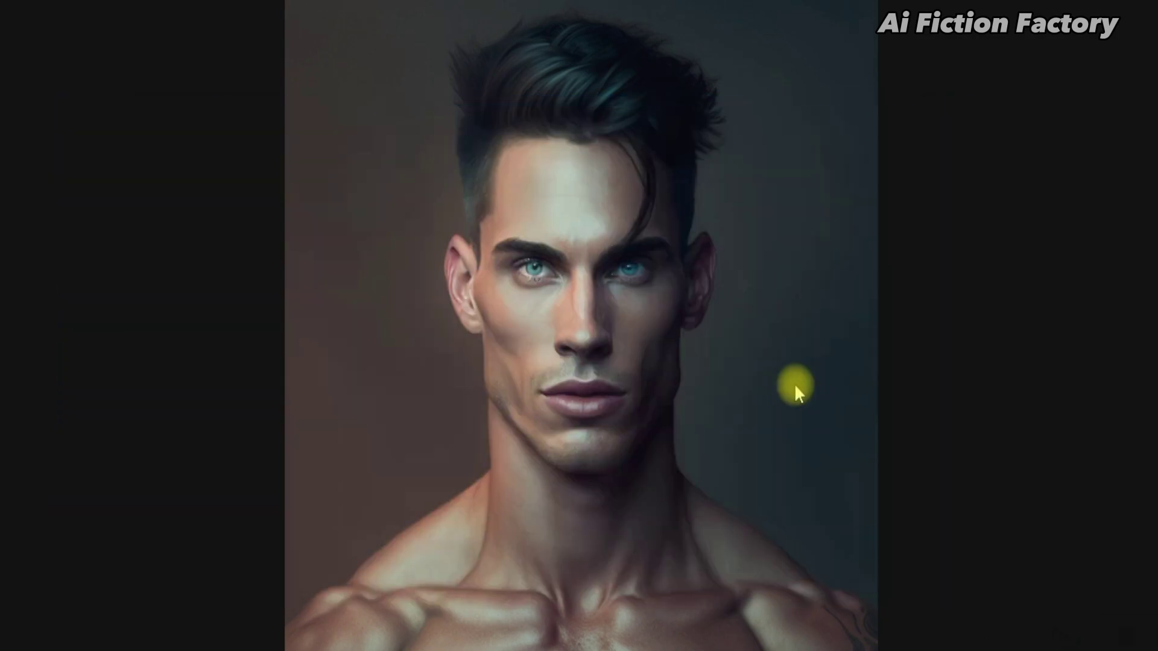
key("ctrl+w")
left_click(806, 310)
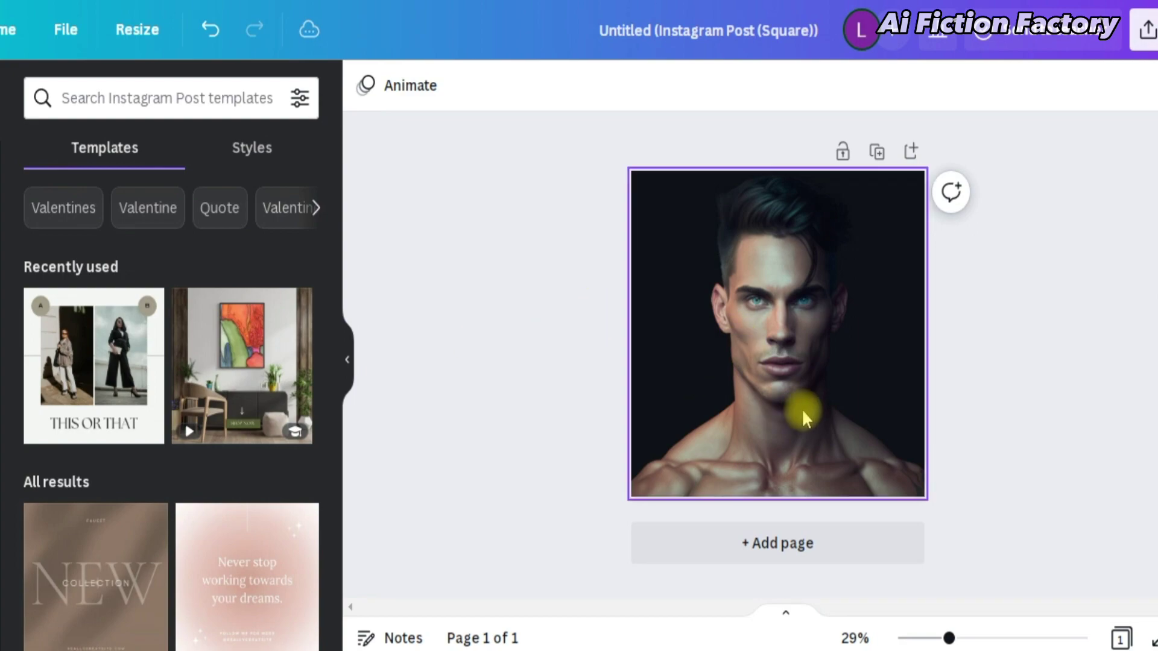
- Switch to Canva and apply the background remover to the dancer's portrait
left_click(752, 350)
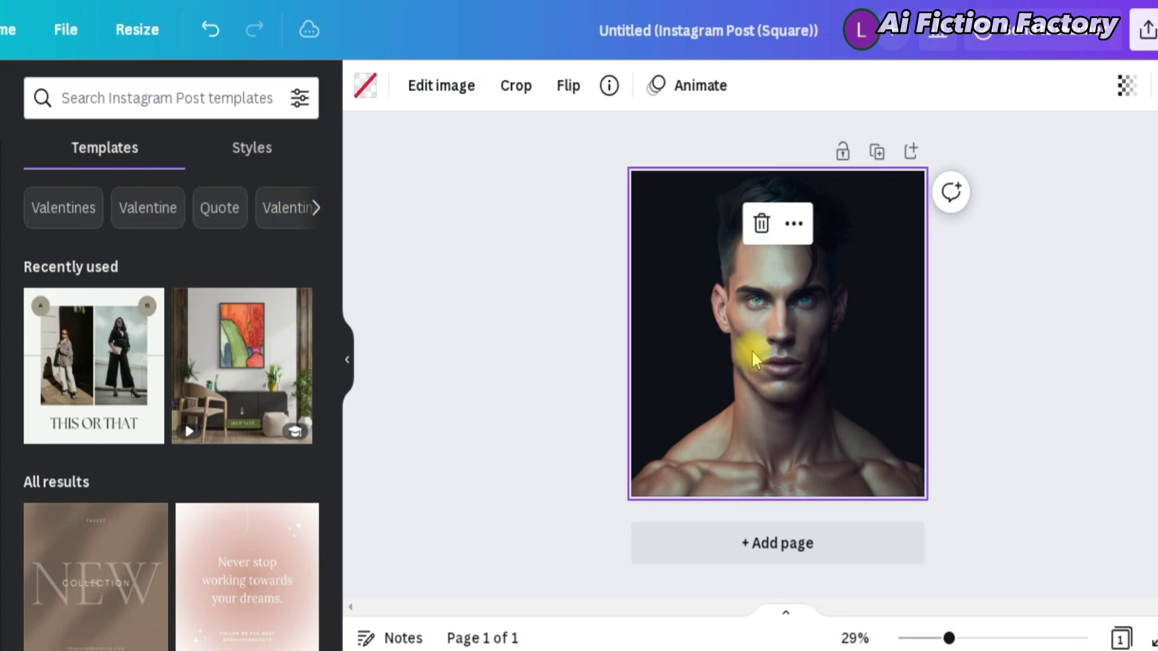
left_click(445, 86)
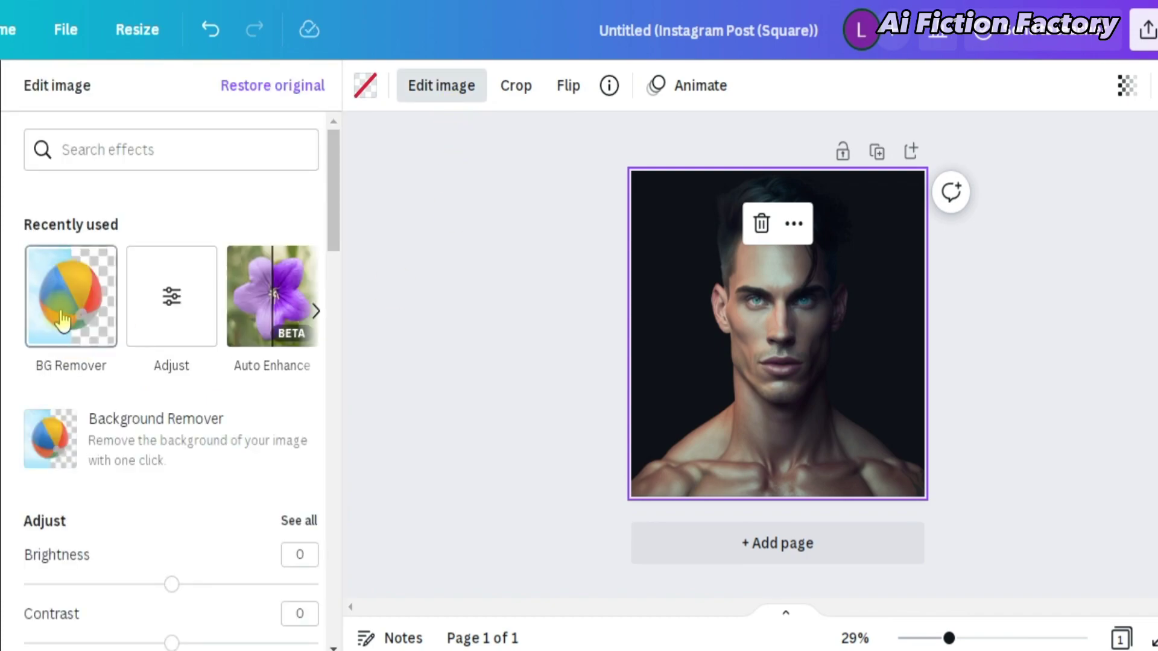
left_click(80, 322)
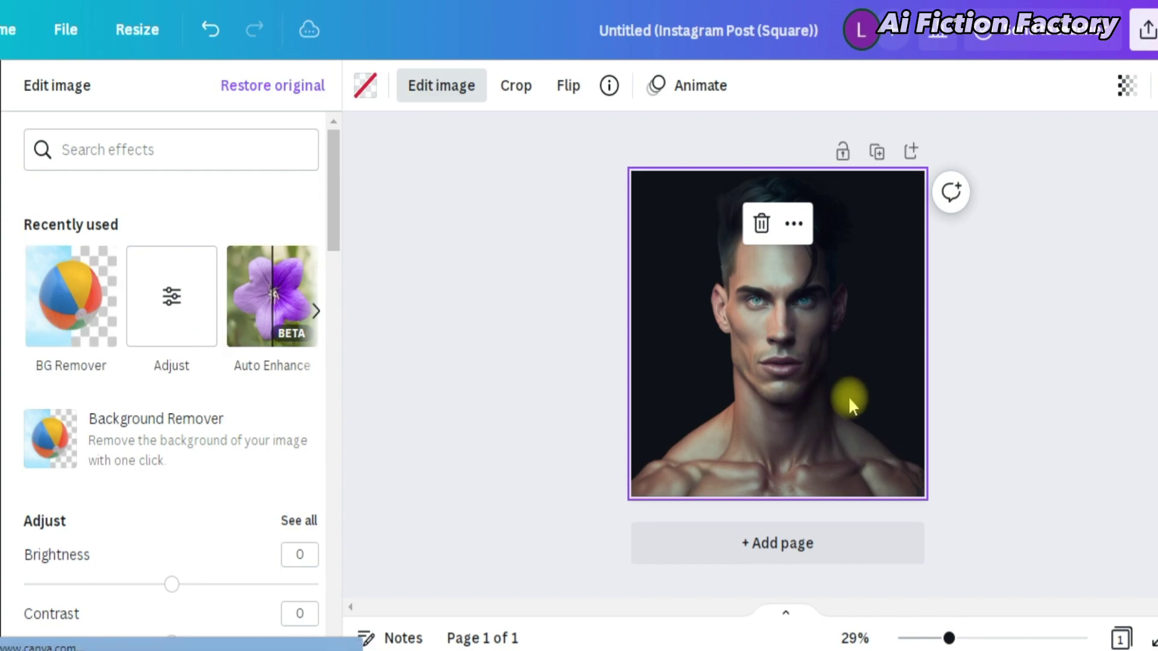
- Download the design as a 1,080 × 1,080 px PNG with a transparent background
left_click(1146, 29)
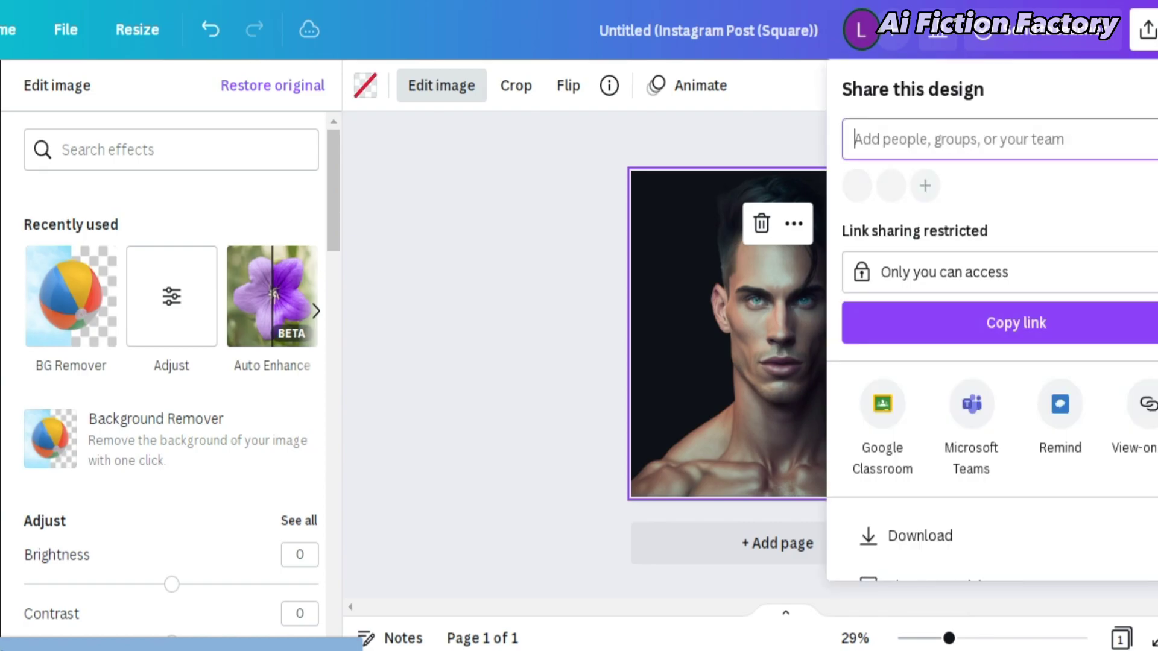
scroll(996, 362, "down", 3)
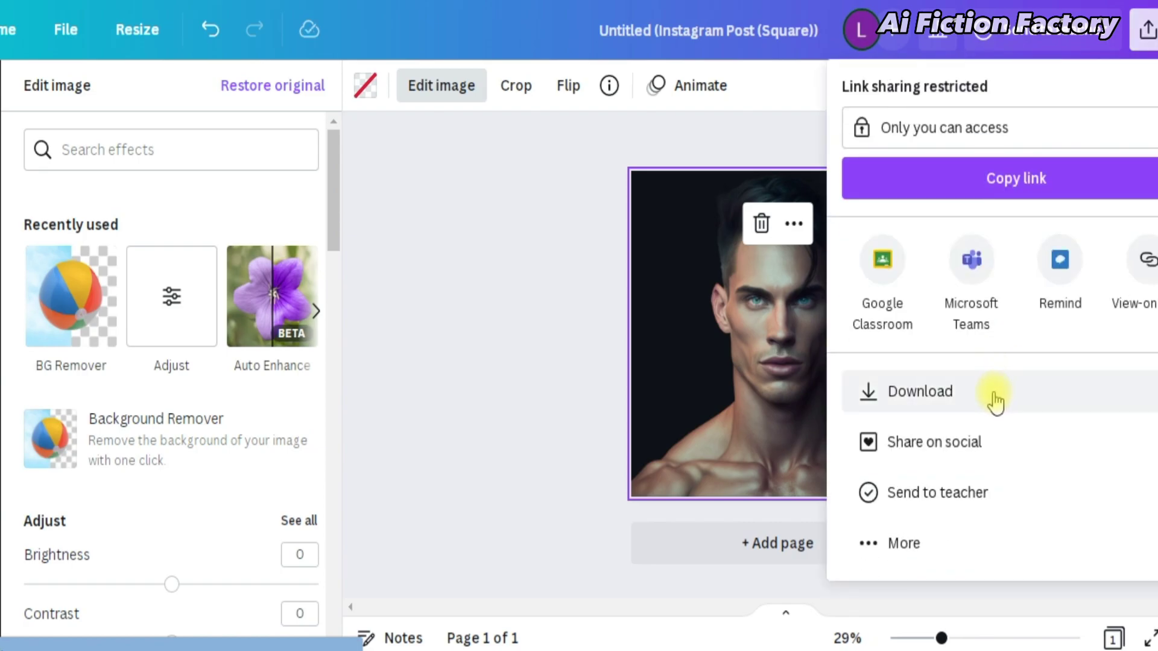
left_click(1006, 404)
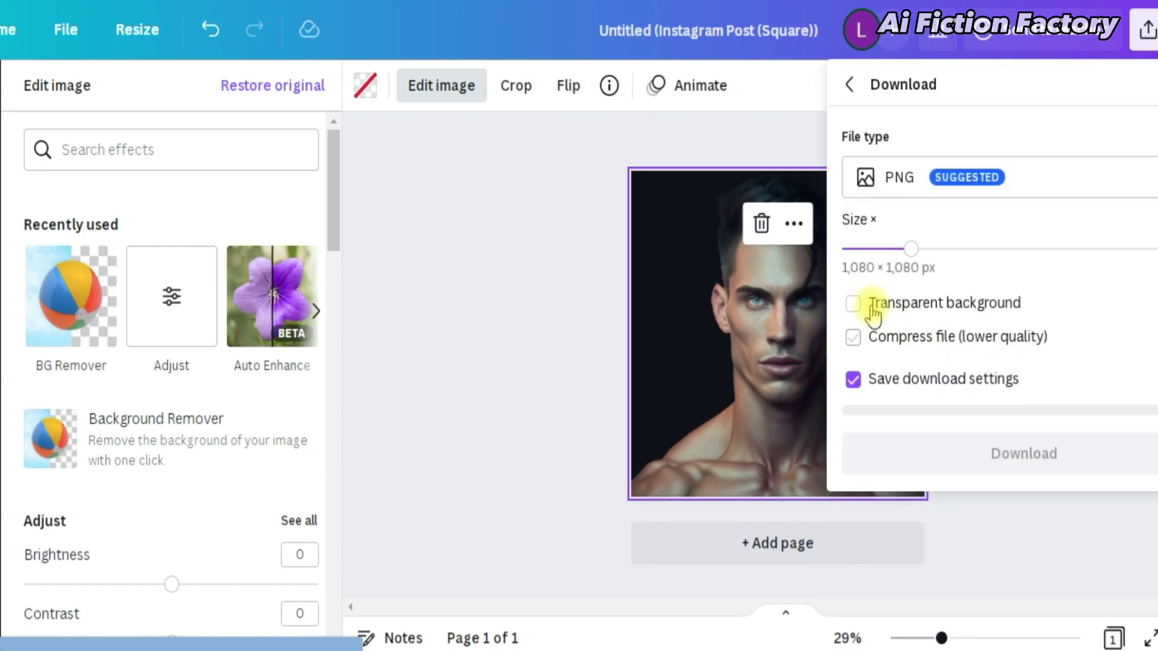
left_click(852, 307)
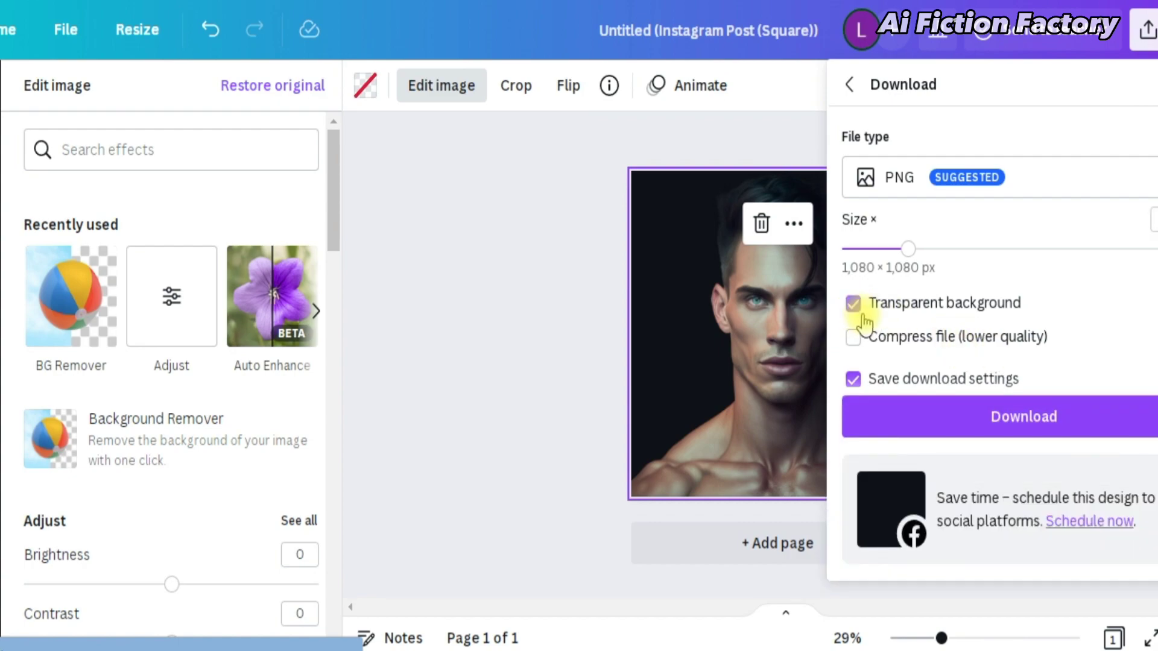
left_click(992, 417)
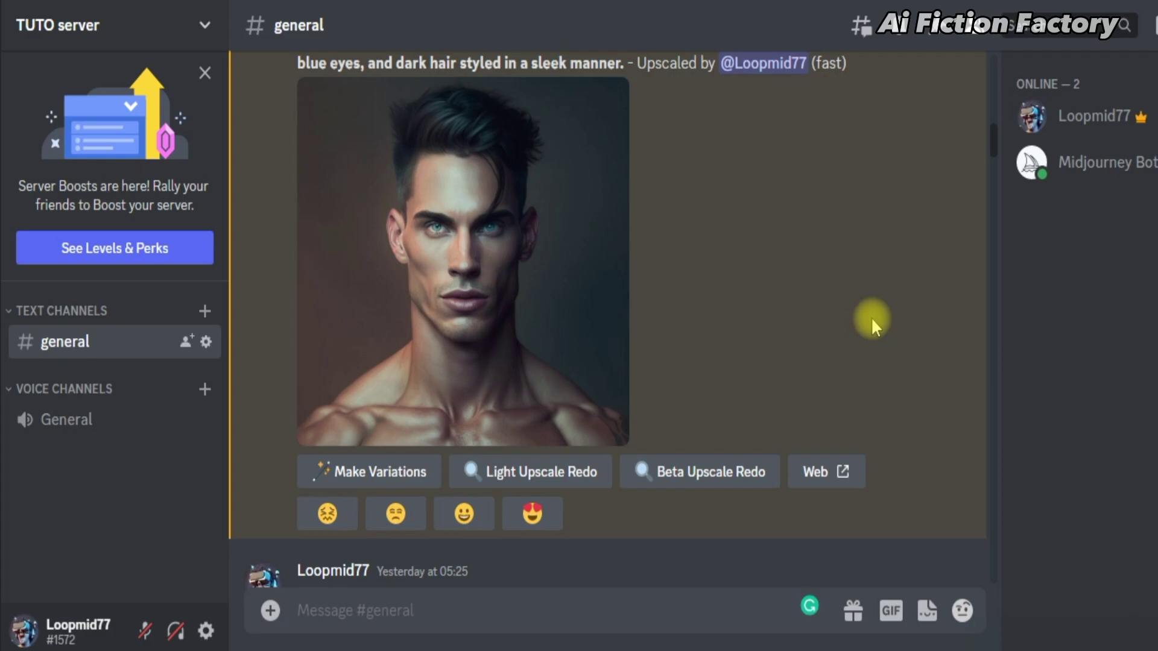
scroll(872, 313, "down", 7)
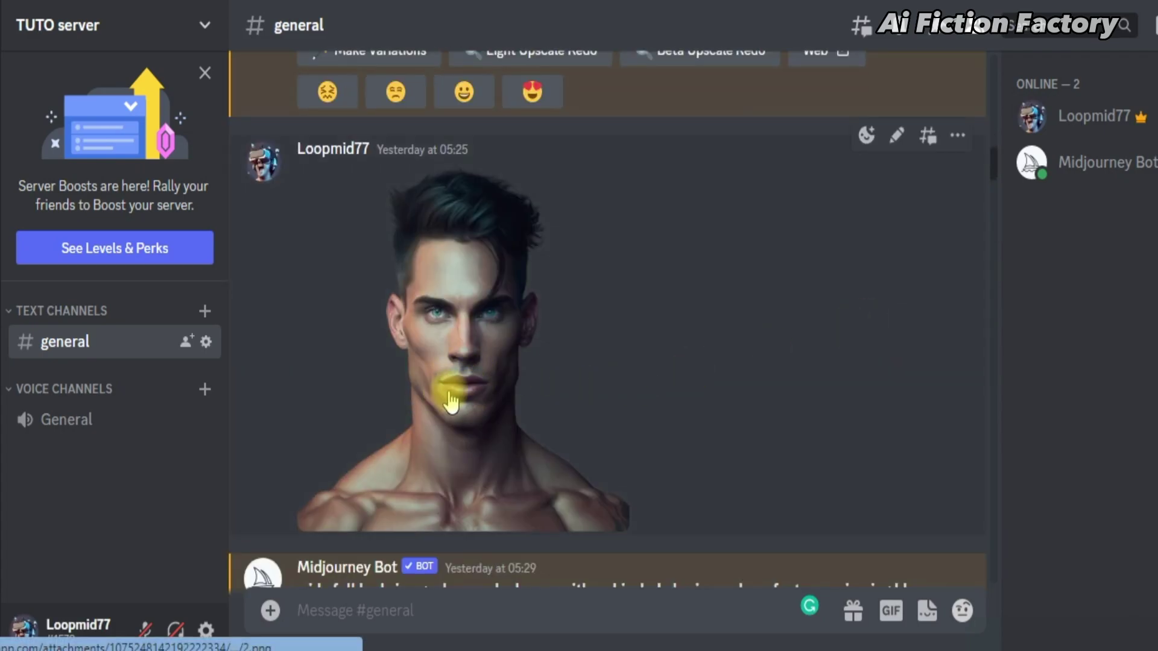
left_click(270, 611)
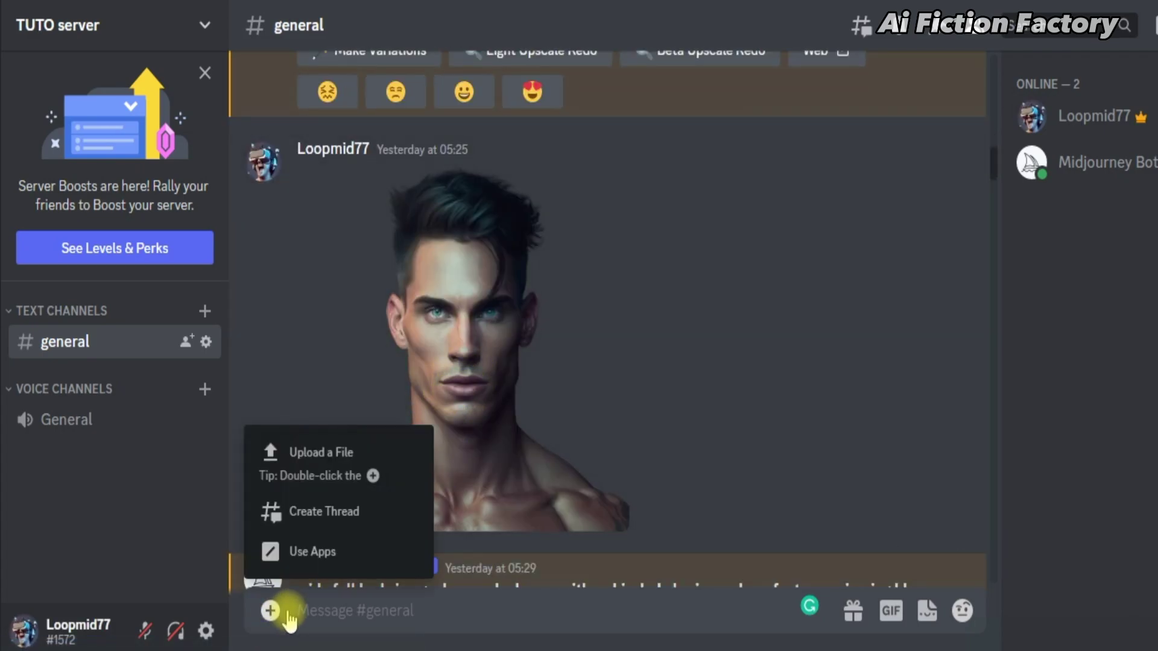
left_click(340, 474)
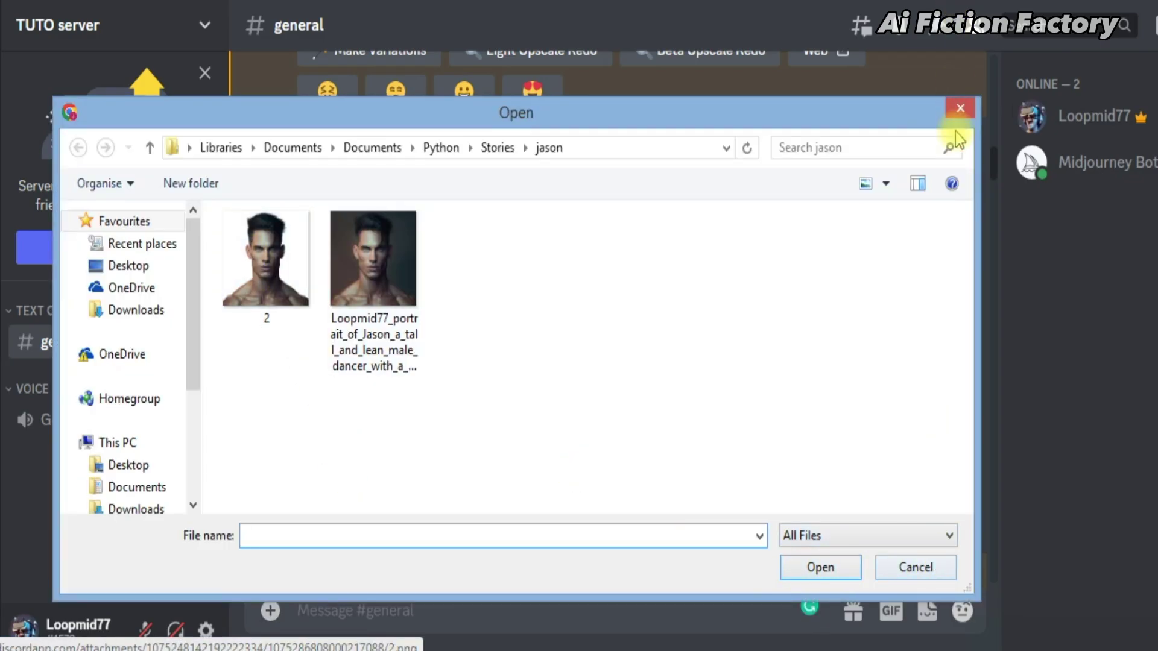
left_click(961, 109)
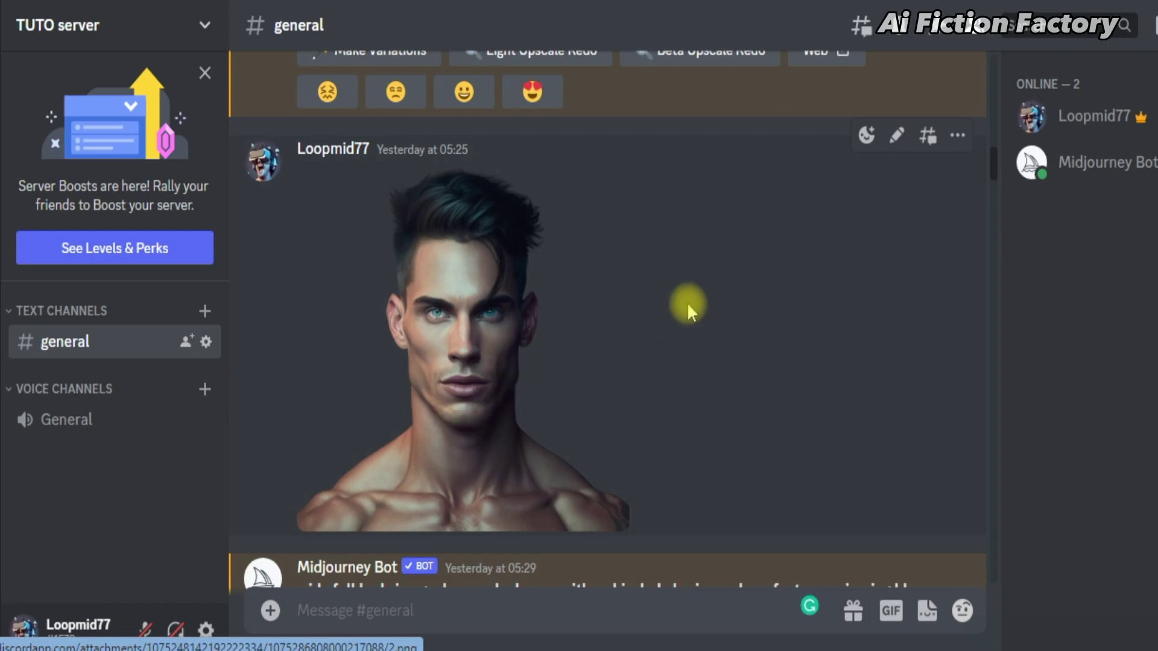
- Examine the Midjourney dancefloor prompt, including "wide full body image" and the 3:2 aspect ratio, against the portrait and the generated images
scroll(686, 303, "down", 4)
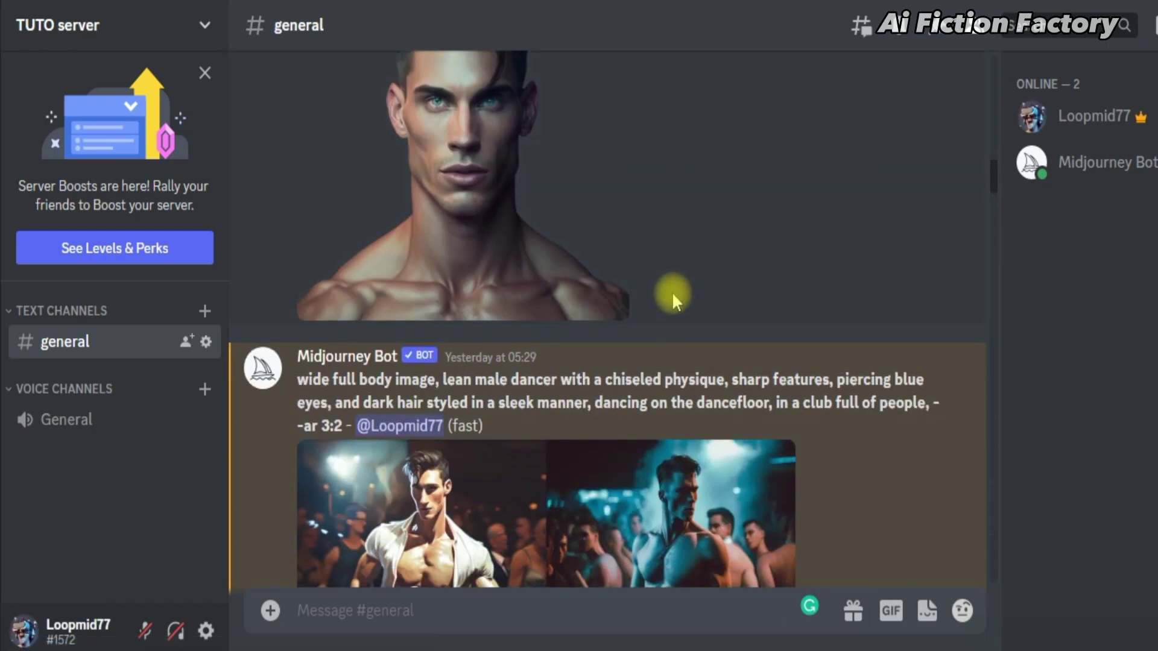
scroll(668, 291, "down", 3)
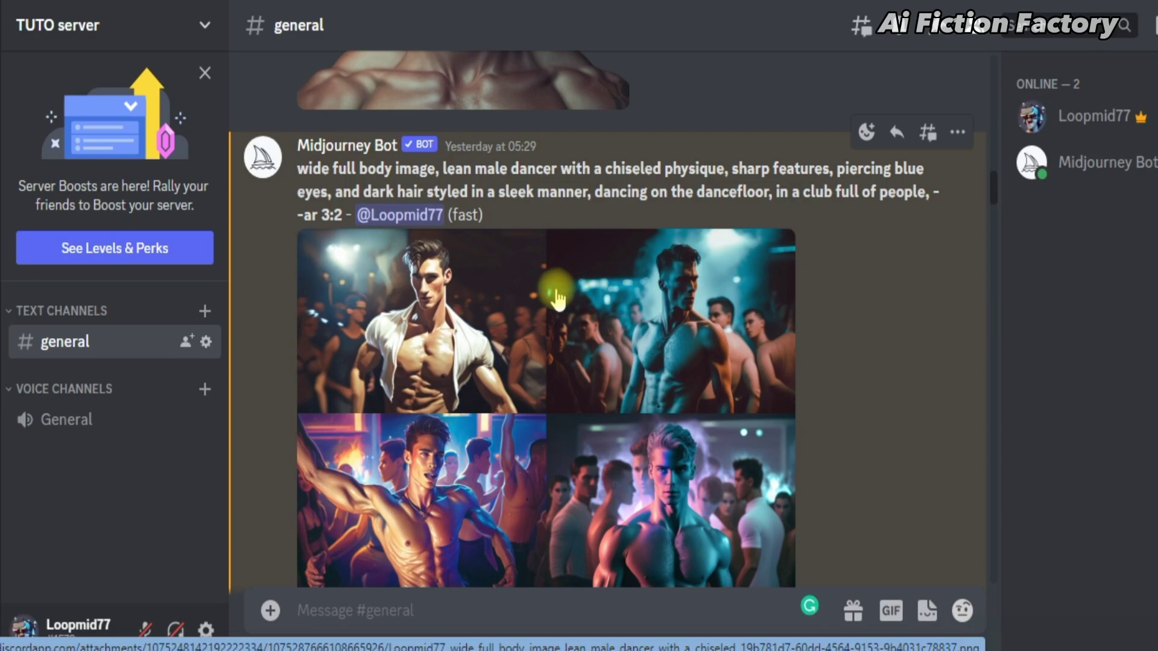
left_click_drag(299, 172, 436, 169)
scroll(488, 241, "up", 2)
scroll(489, 290, "up", 5)
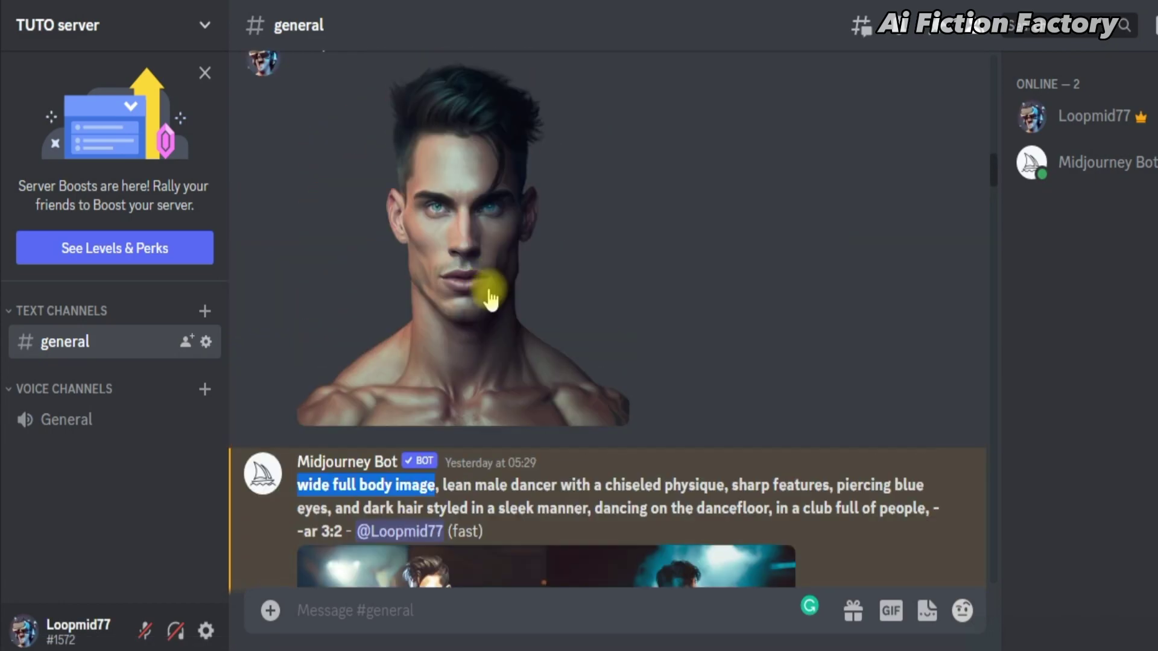
scroll(525, 430, "down", 2)
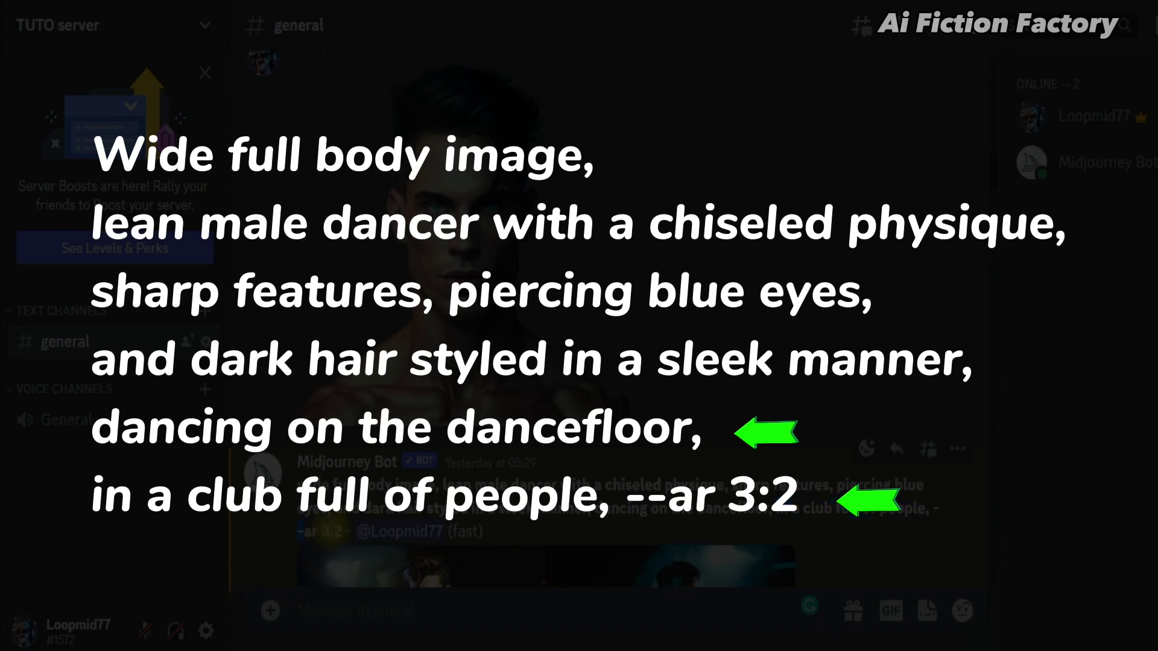
scroll(603, 362, "down", 5)
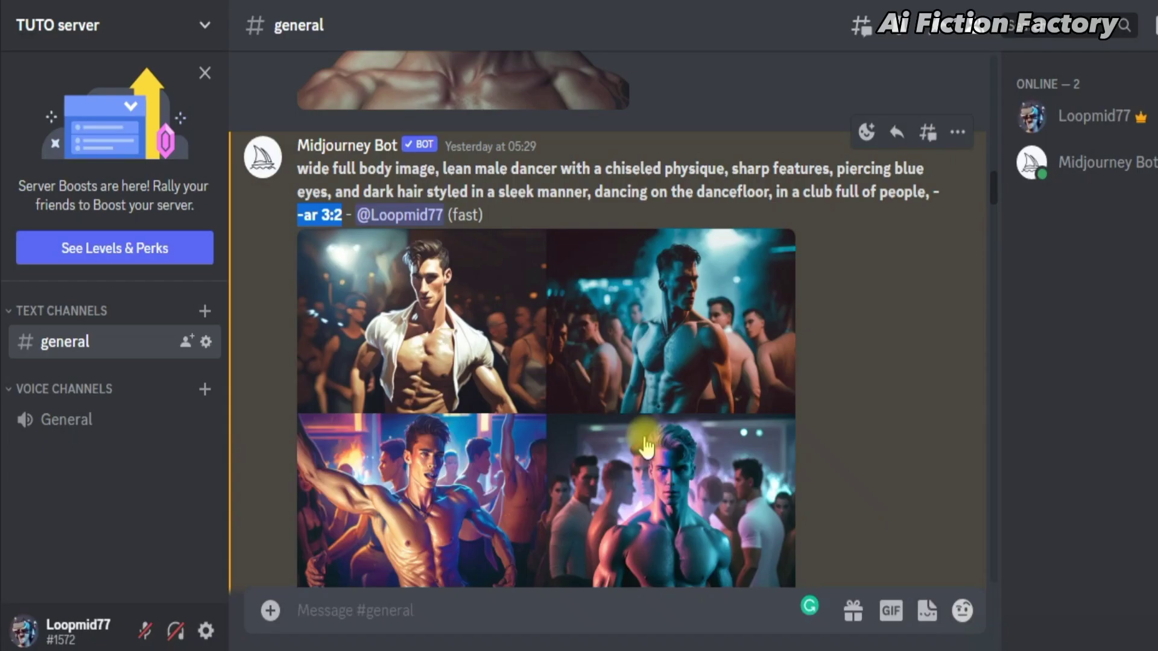
- Examine the dancefloor prompt that adds "wearing fashion clothes" and "super sleek" against the four images it generated
scroll(682, 425, "down", 2)
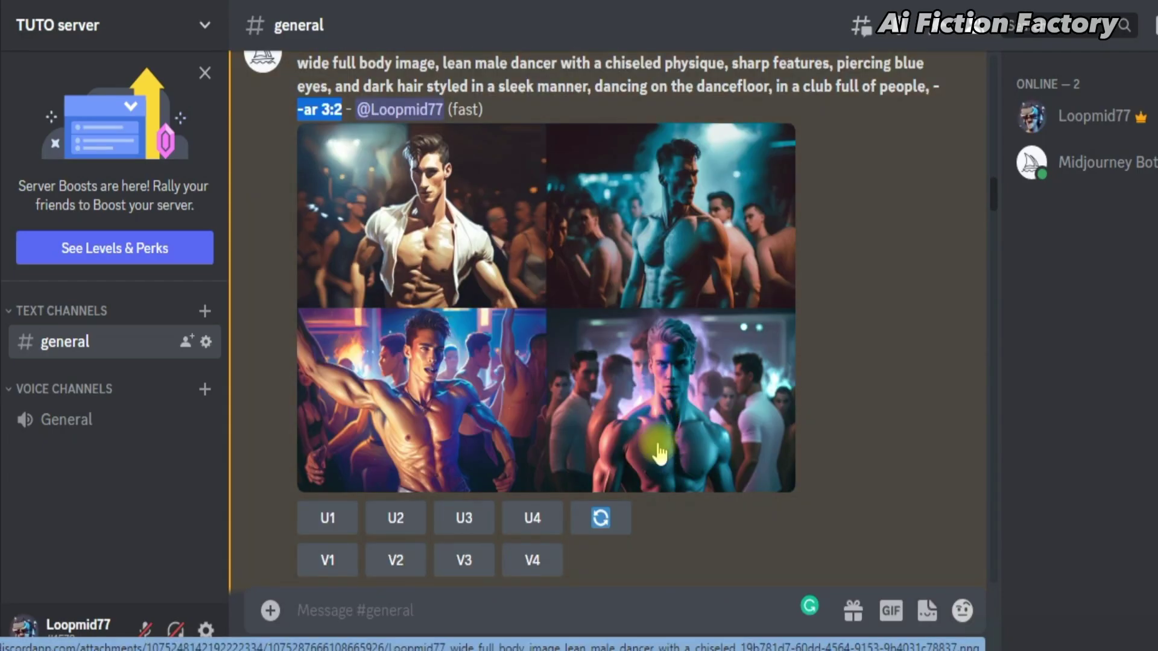
scroll(614, 342, "down", 2)
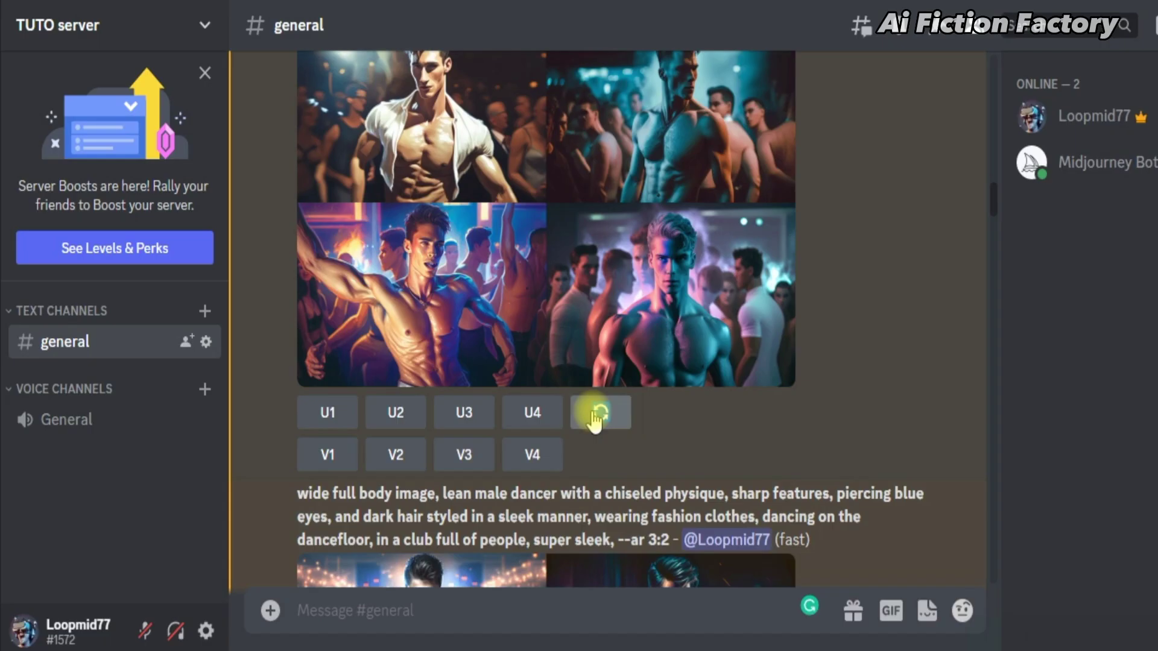
scroll(596, 420, "down", 2)
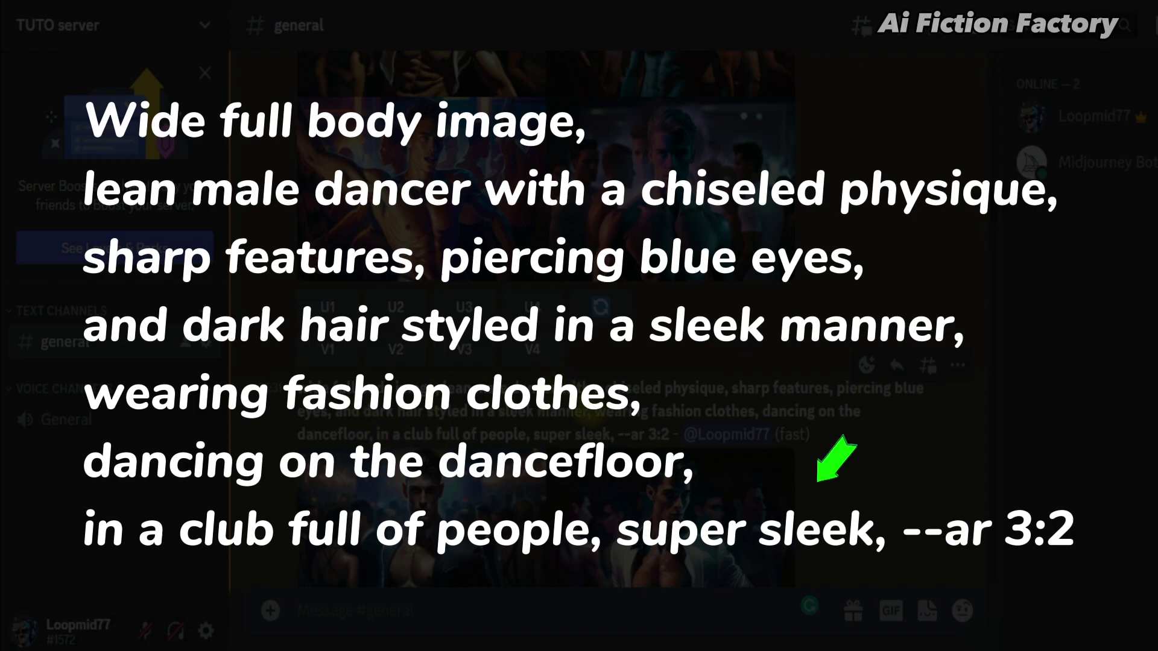
left_click_drag(637, 401, 594, 436)
left_click_drag(523, 435, 395, 440)
scroll(478, 439, "down", 4)
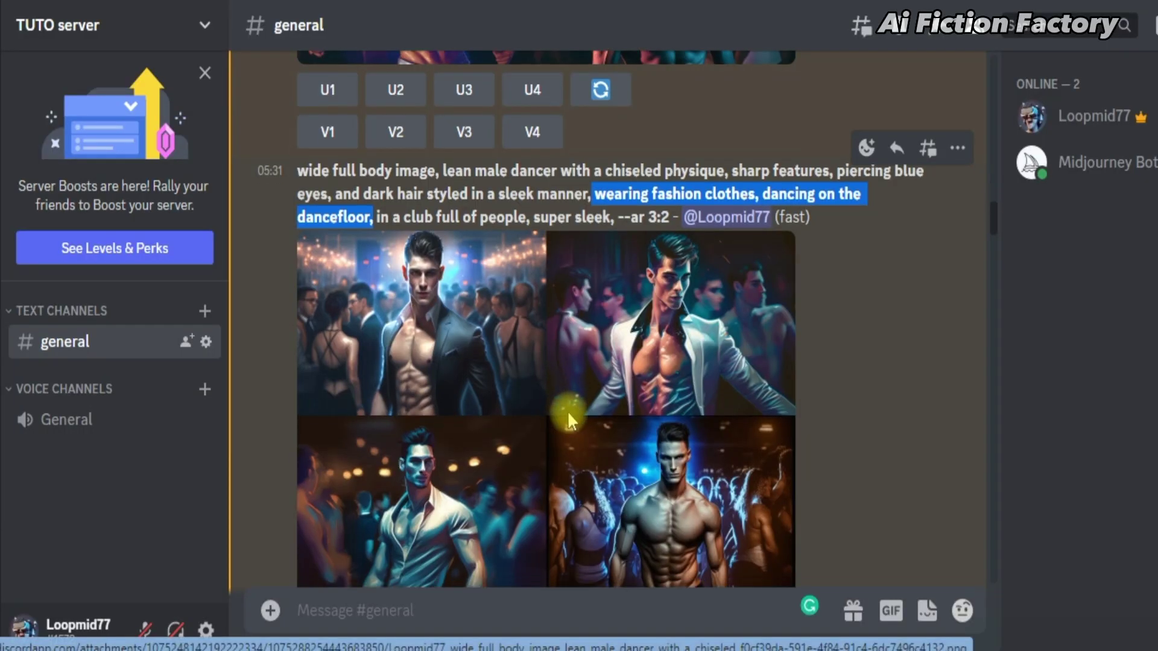
scroll(570, 418, "down", 4)
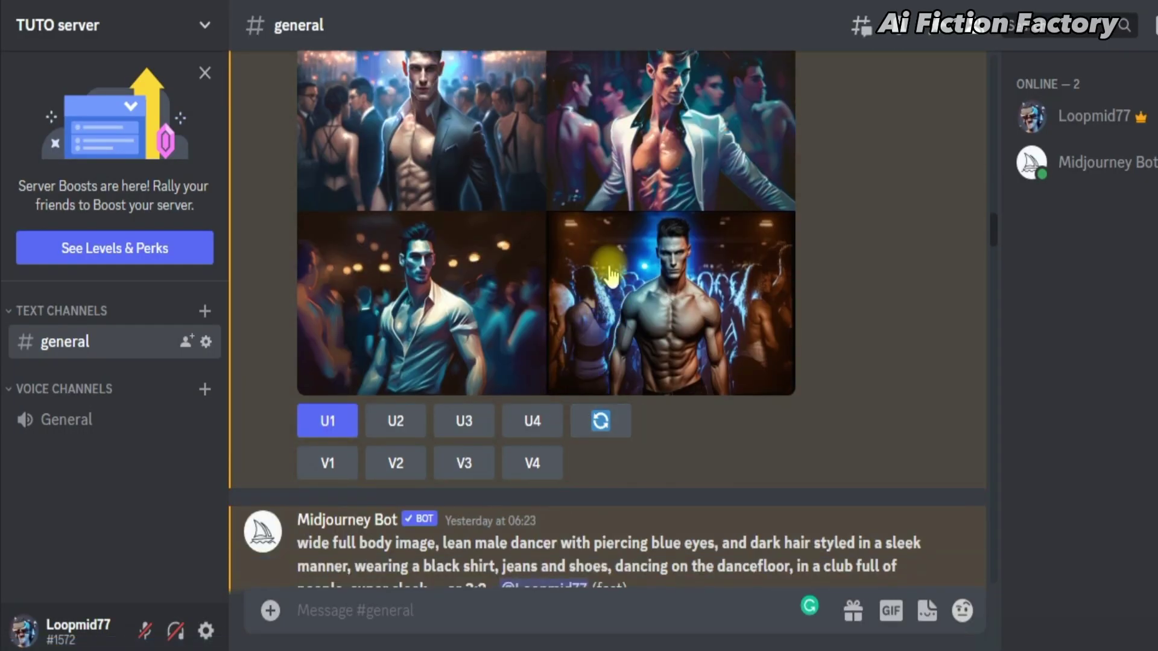
scroll(607, 273, "up", 2)
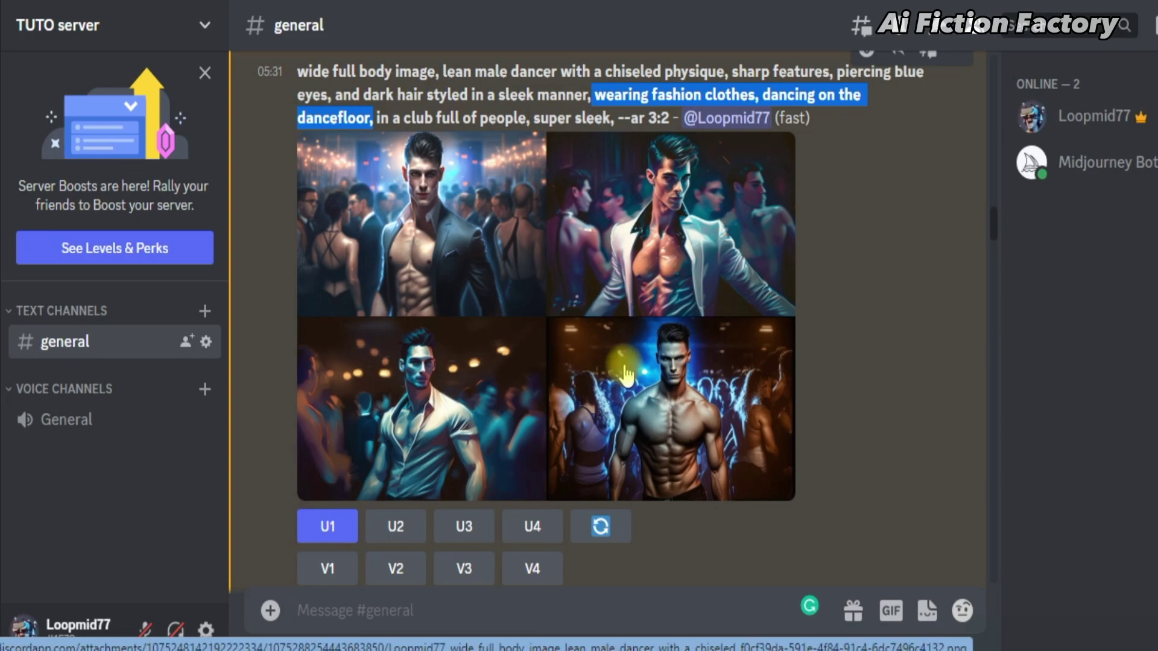
- Examine the prompt wording "wearing a black shirt, jeans and shoes, dancing on the dancefloor" against its first image grid
scroll(625, 373, "down", 5)
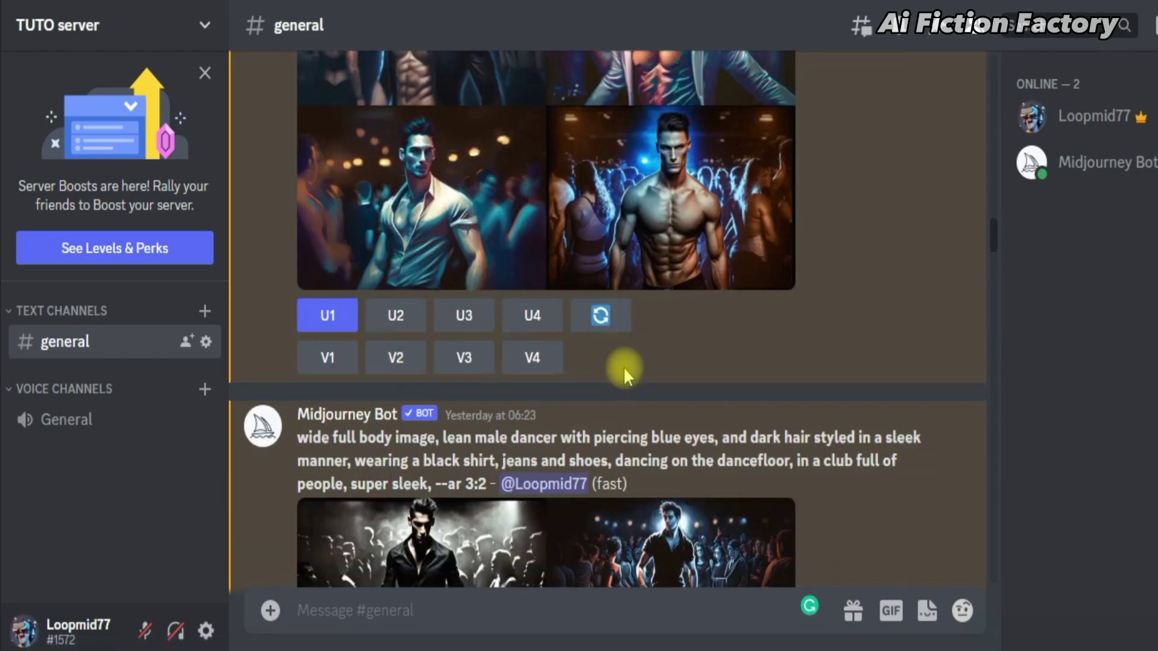
scroll(625, 371, "down", 1)
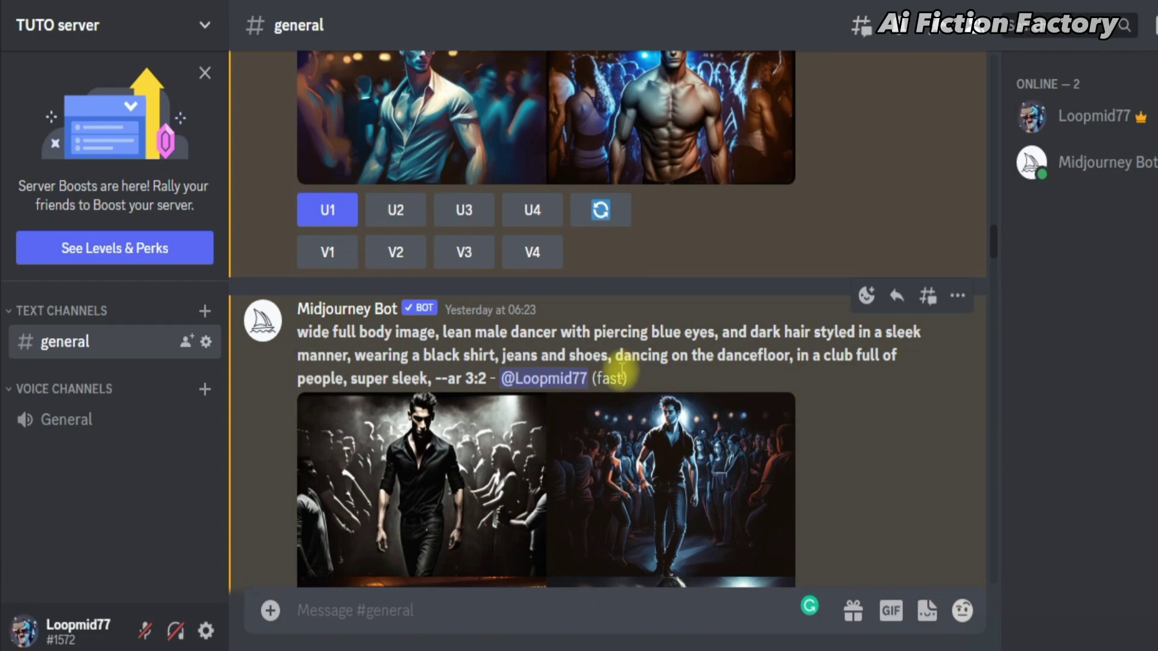
scroll(621, 368, "down", 4)
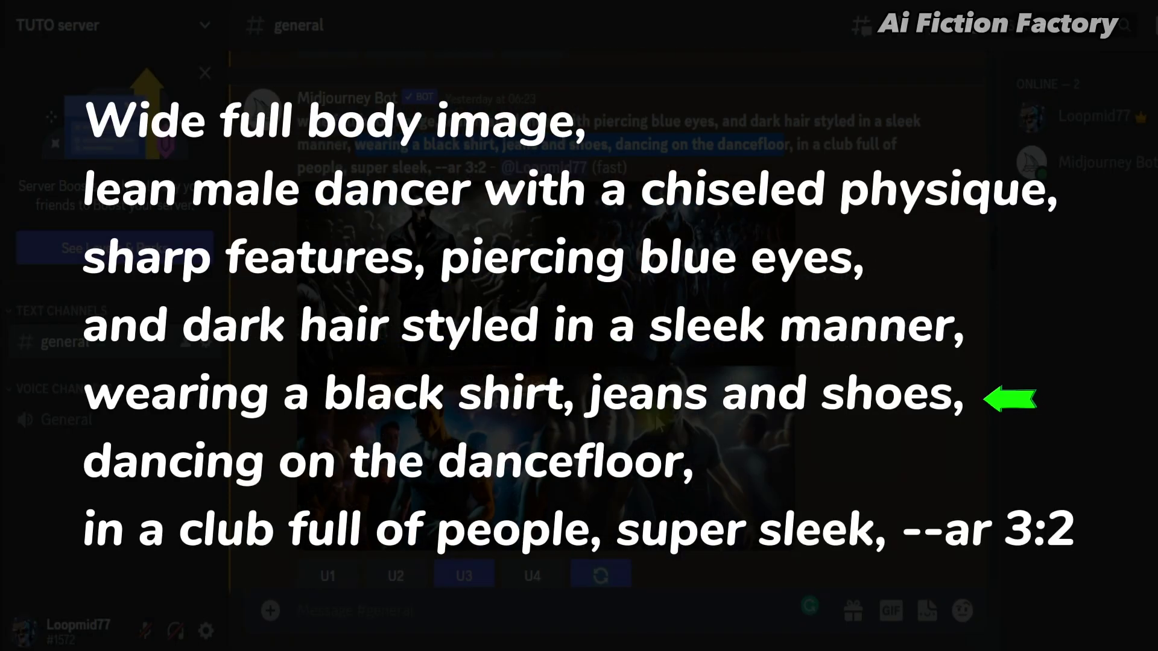
left_click_drag(355, 145, 787, 145)
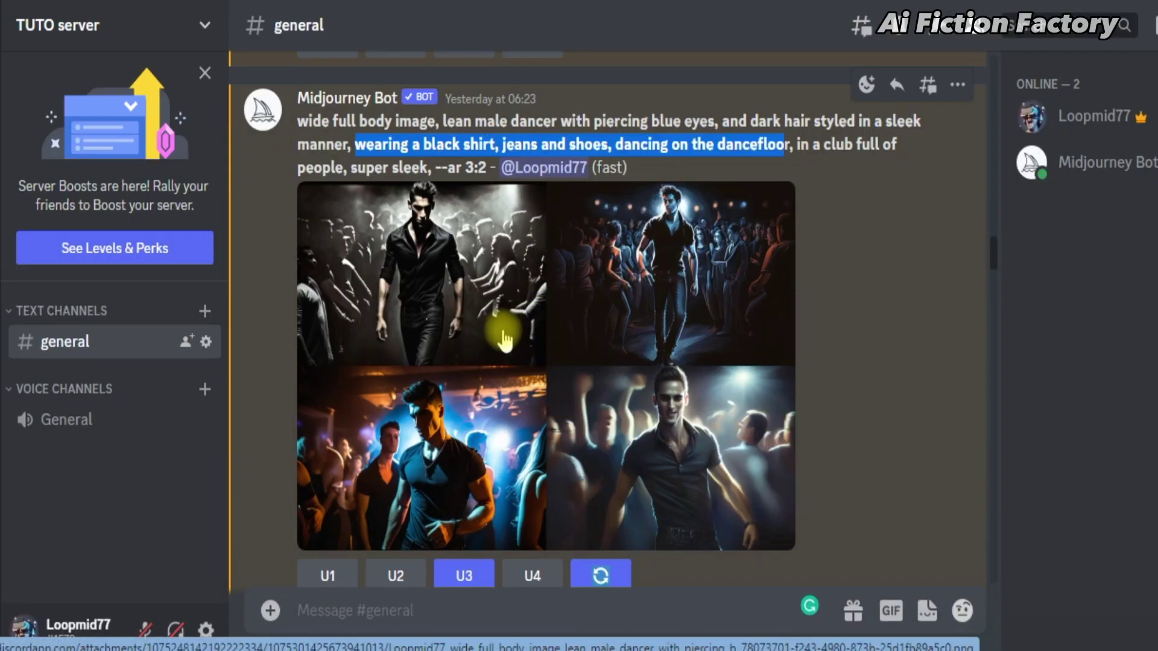
scroll(503, 338, "down", 2)
scroll(504, 335, "down", 1)
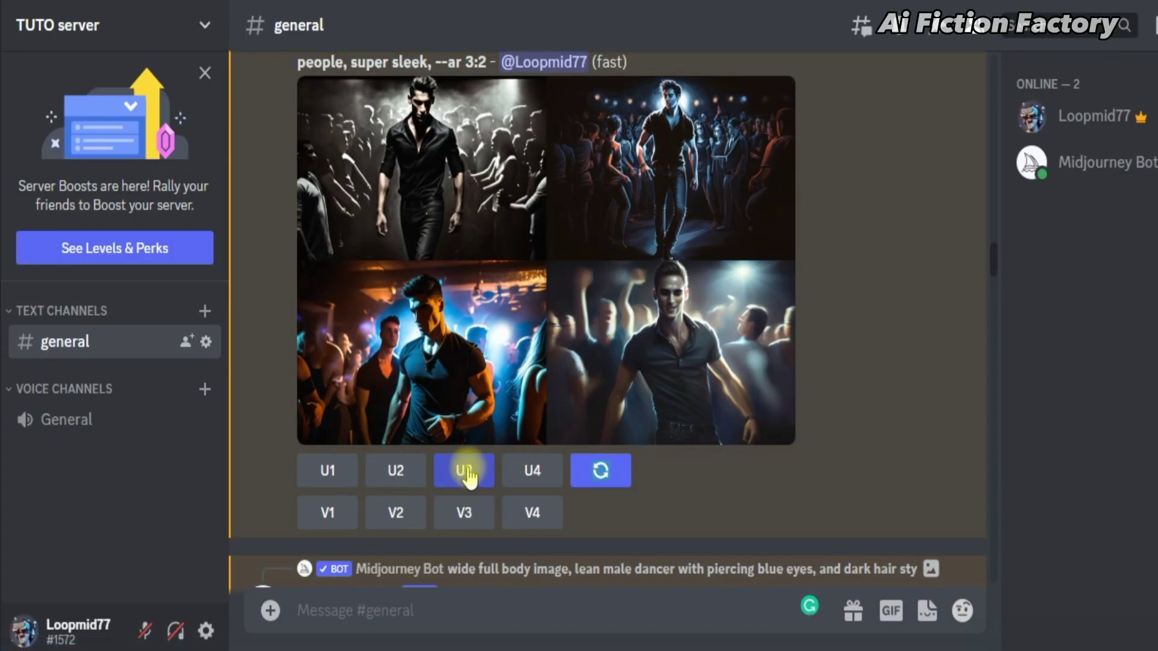
- Compare the rerolled image grids of the black shirt, jeans and shoes prompt for pose and likeness to the character
scroll(680, 415, "down", 3)
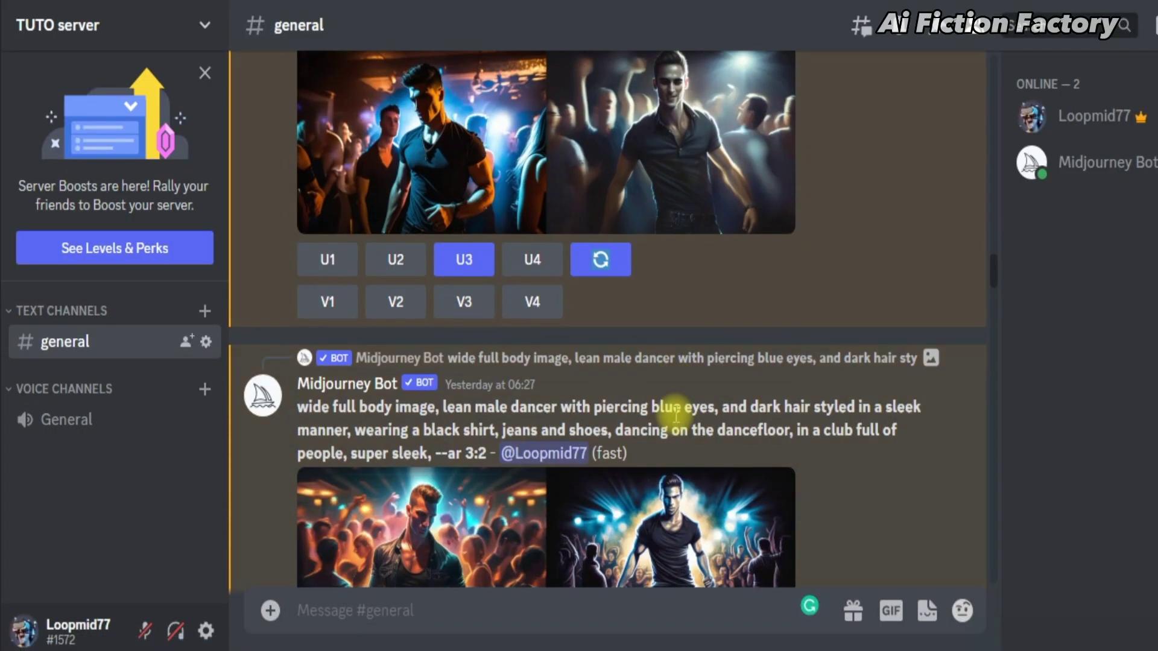
scroll(676, 414, "down", 2)
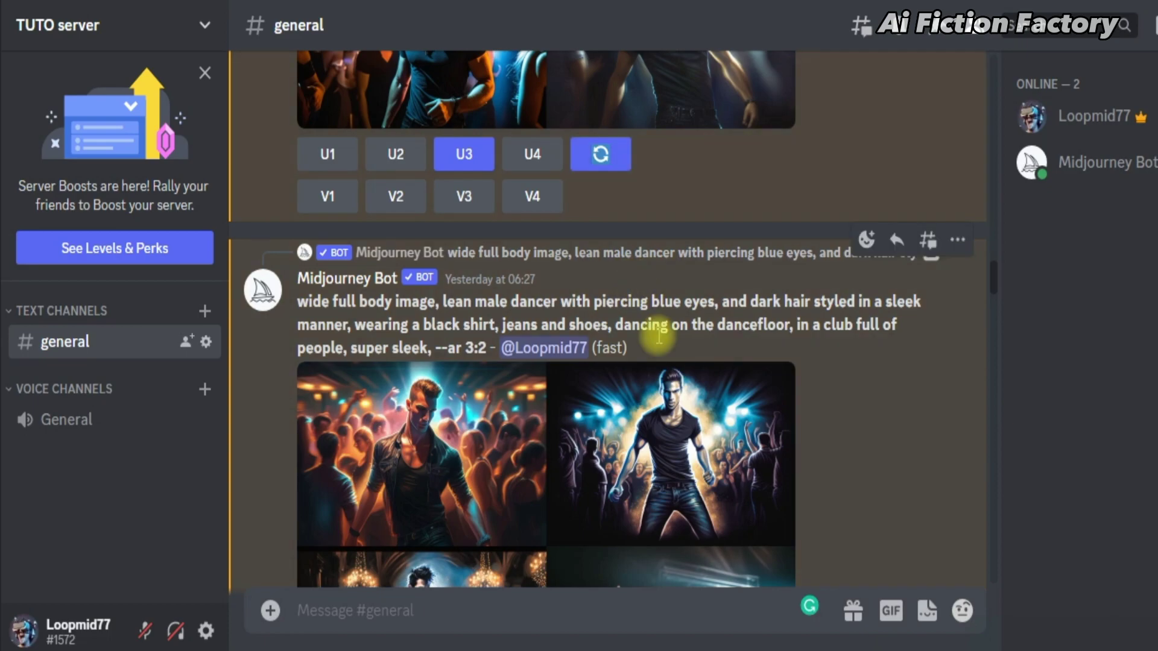
scroll(688, 342, "down", 3)
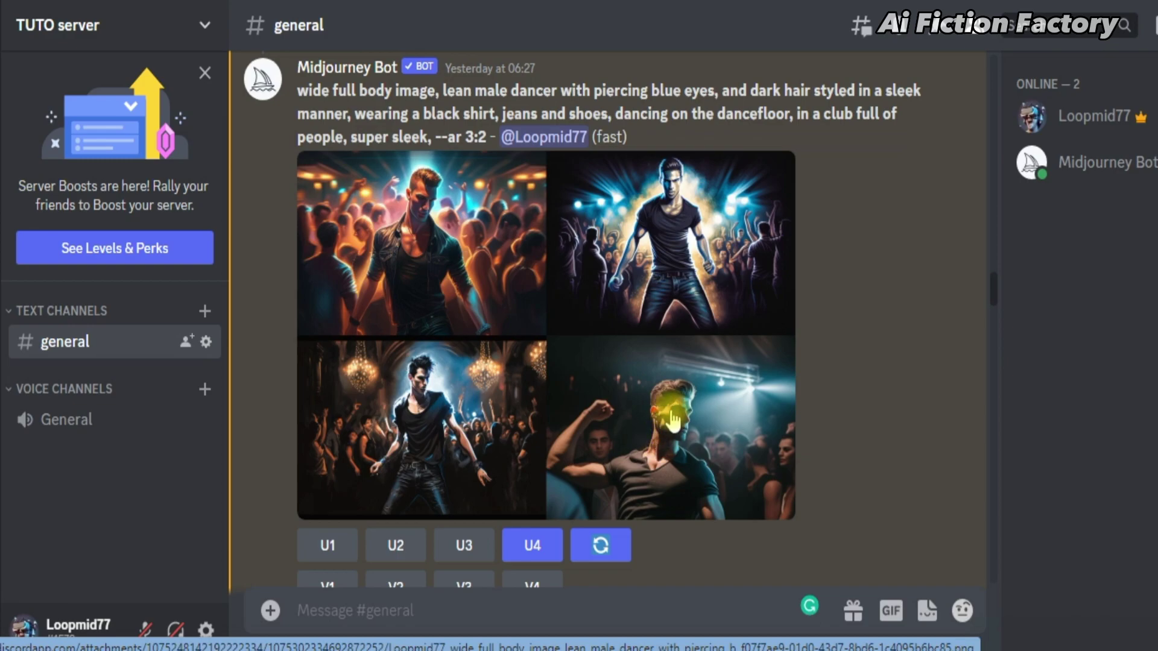
scroll(670, 419, "down", 2)
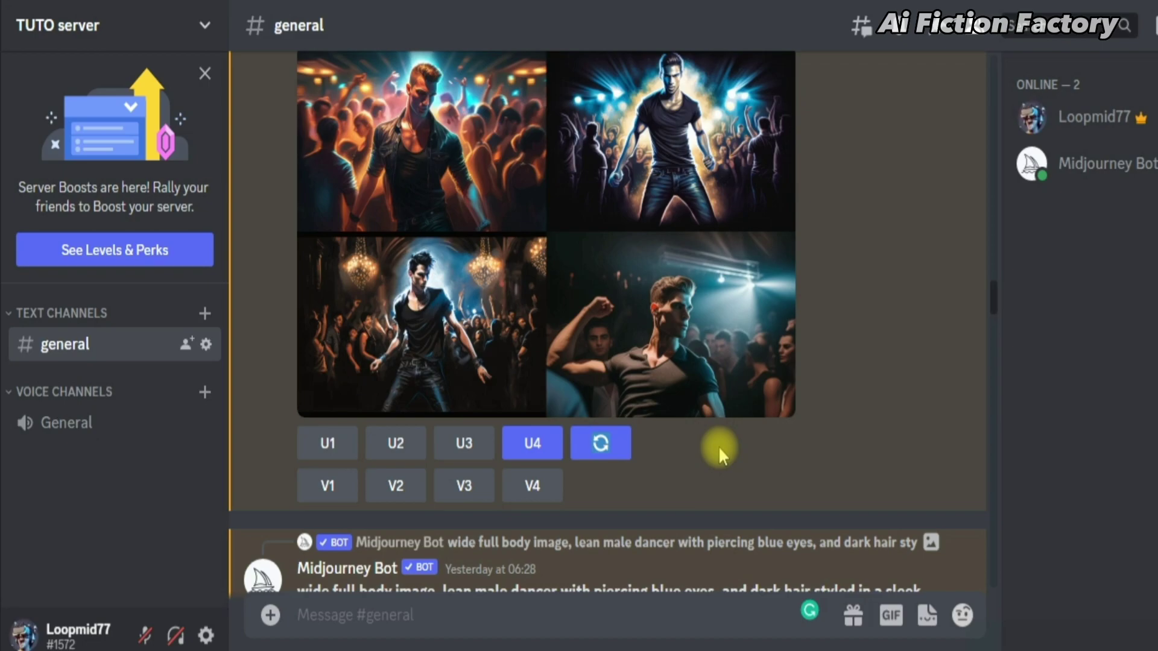
scroll(718, 451, "down", 5)
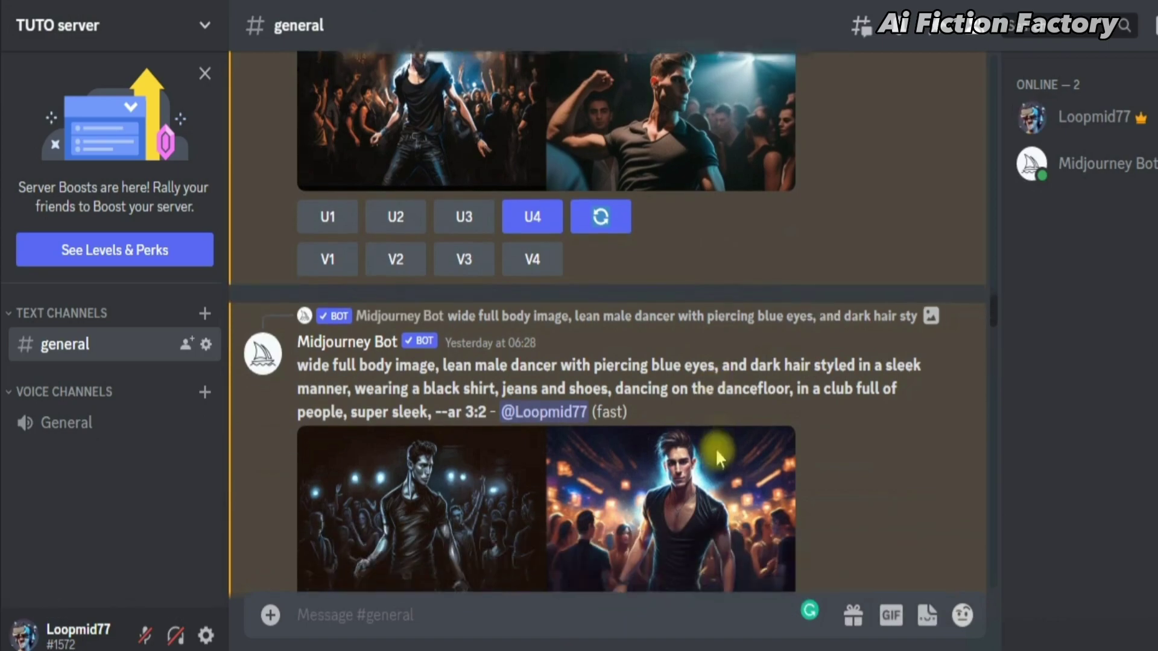
scroll(716, 456, "down", 2)
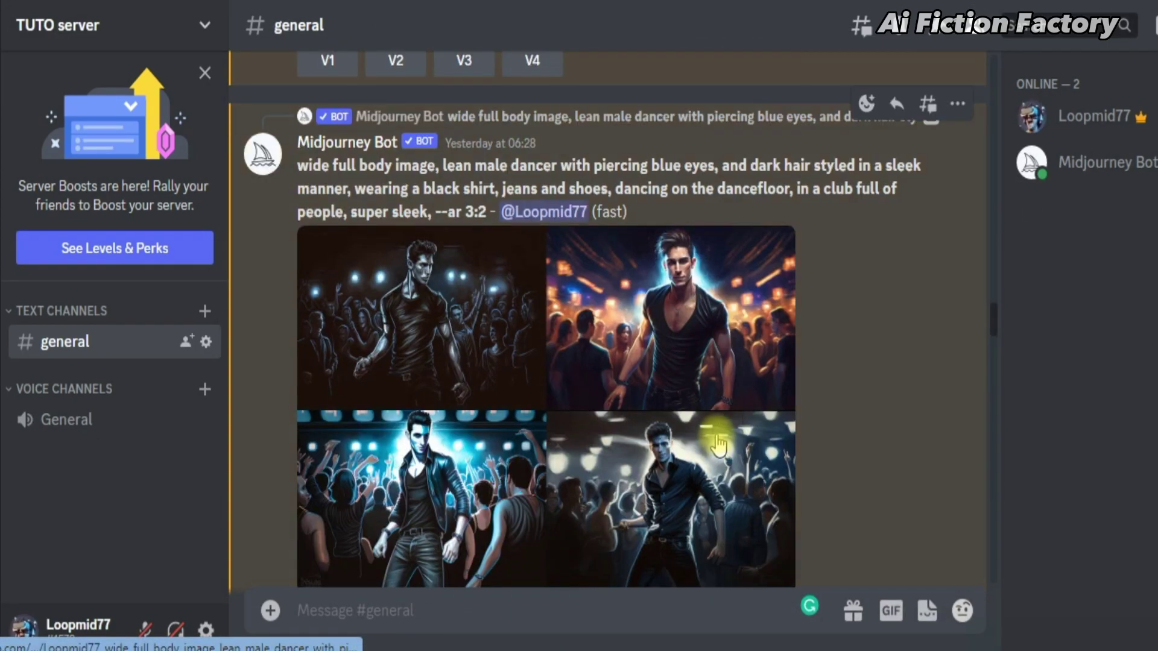
scroll(700, 380, "down", 2)
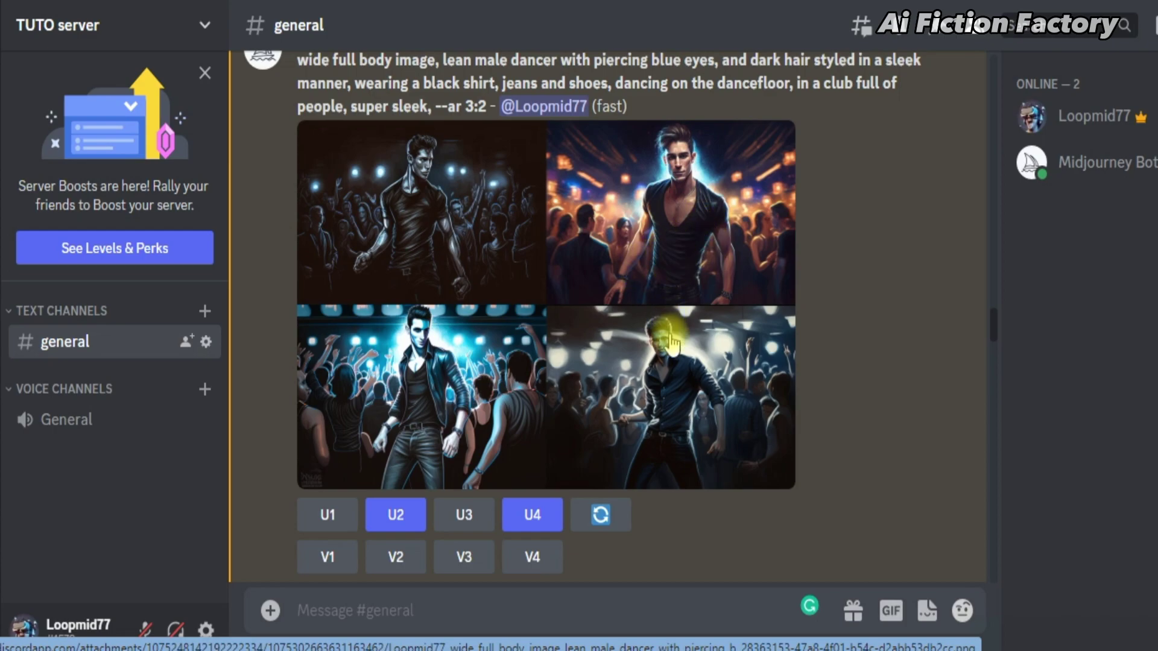
scroll(671, 326, "down", 2)
- Review the upscaled black-shirt dancer images, enlarging the one with the dancer looking down in the blue-lit club
scroll(668, 335, "down", 6)
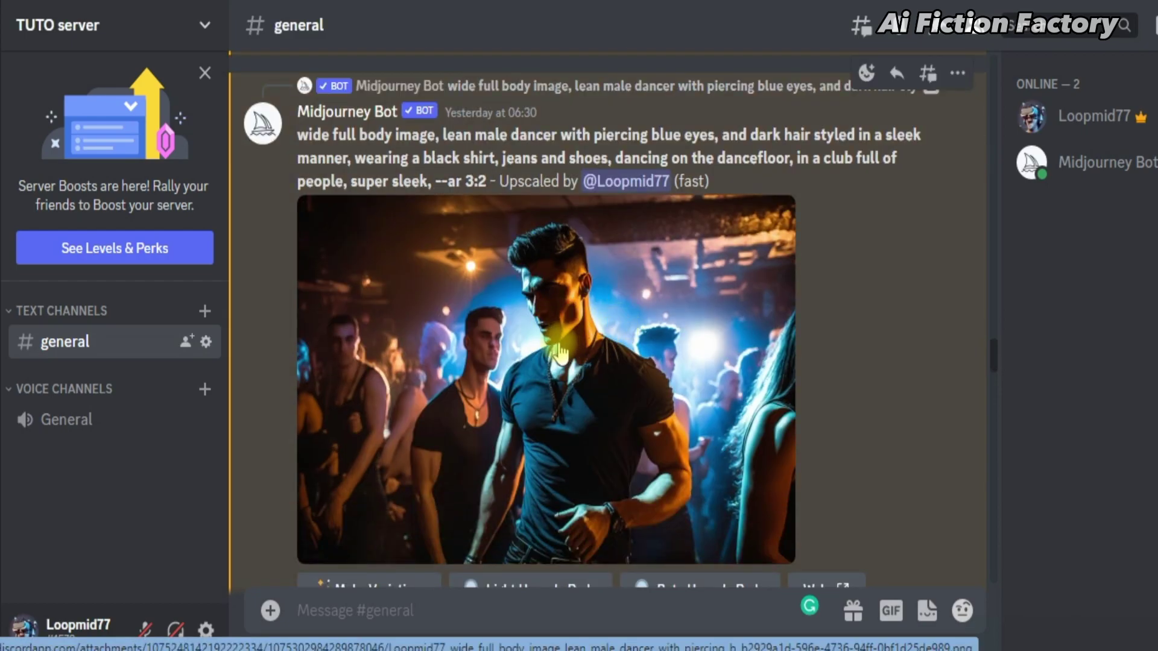
scroll(682, 350, "down", 2)
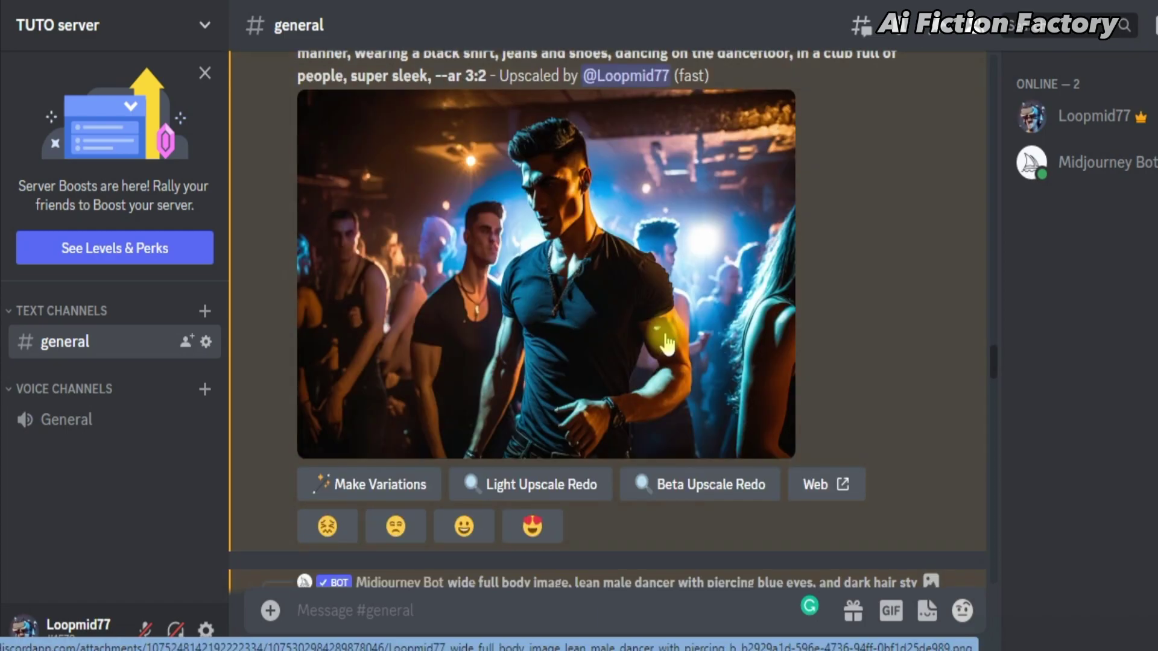
left_click(573, 335)
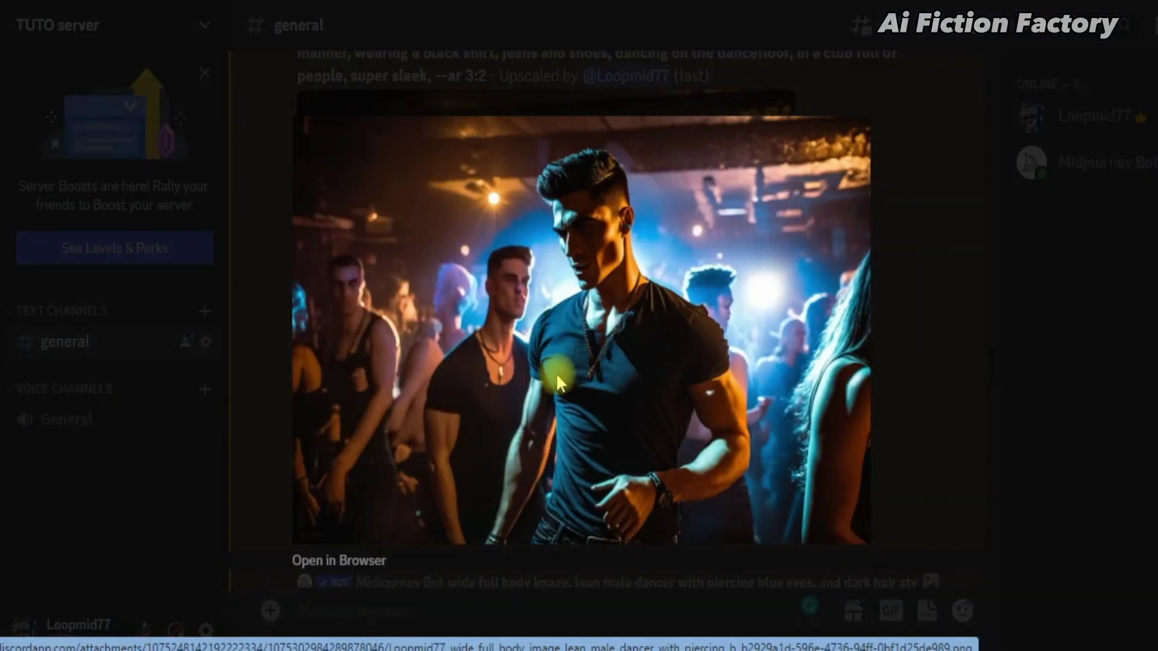
left_click(806, 373)
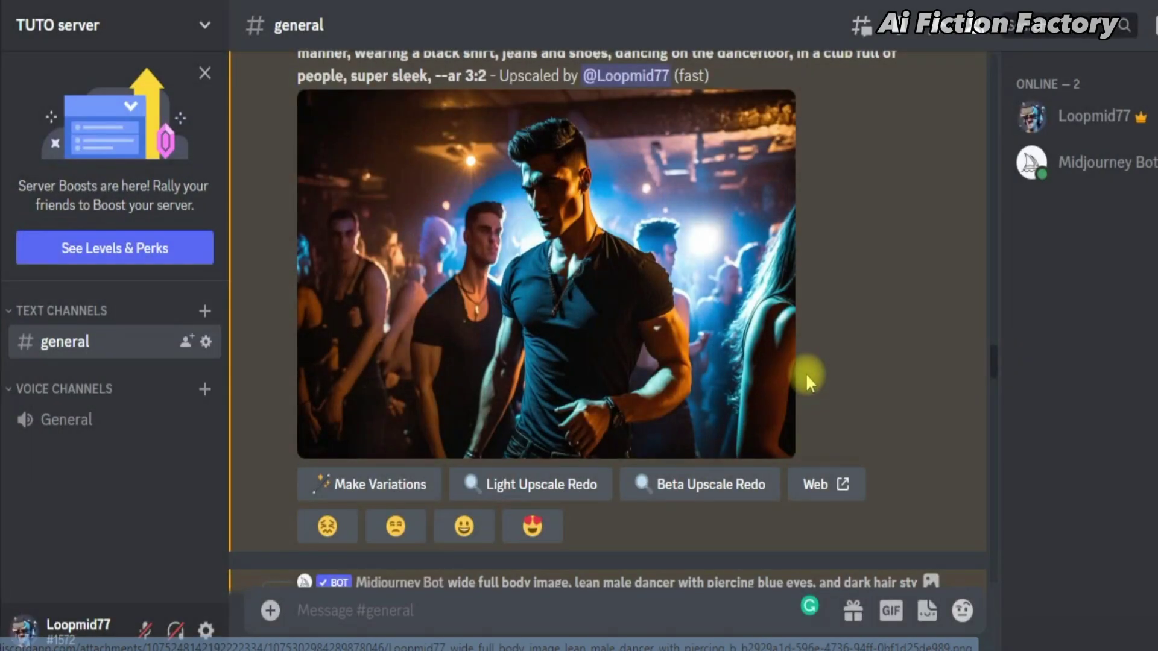
scroll(802, 377, "down", 7)
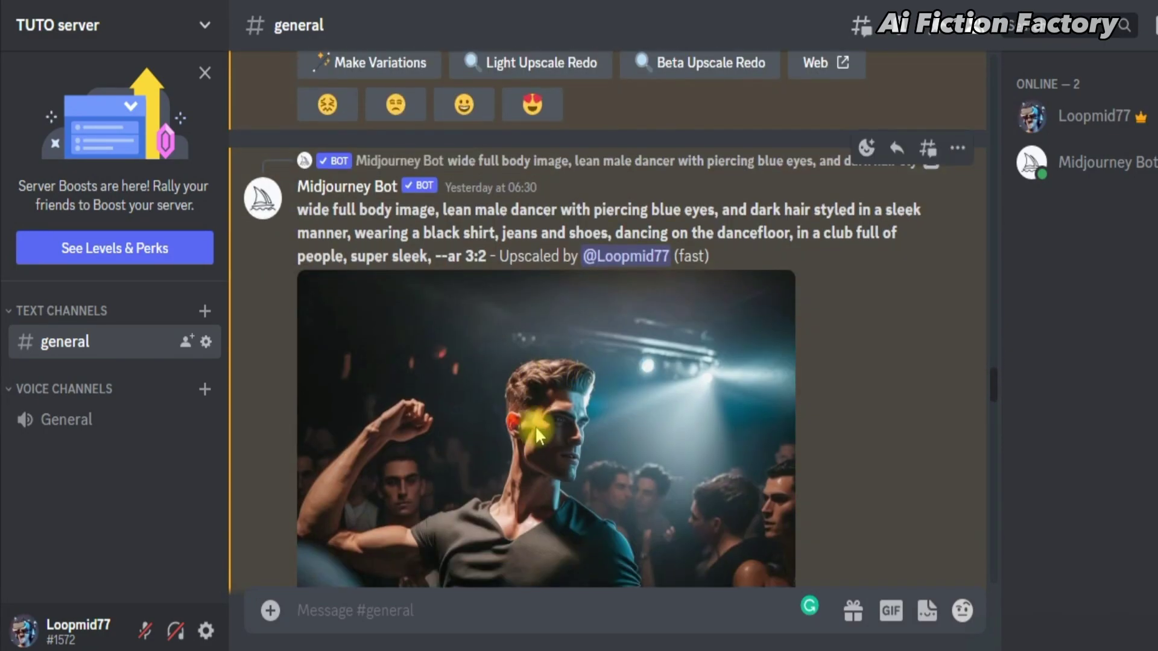
scroll(536, 430, "down", 2)
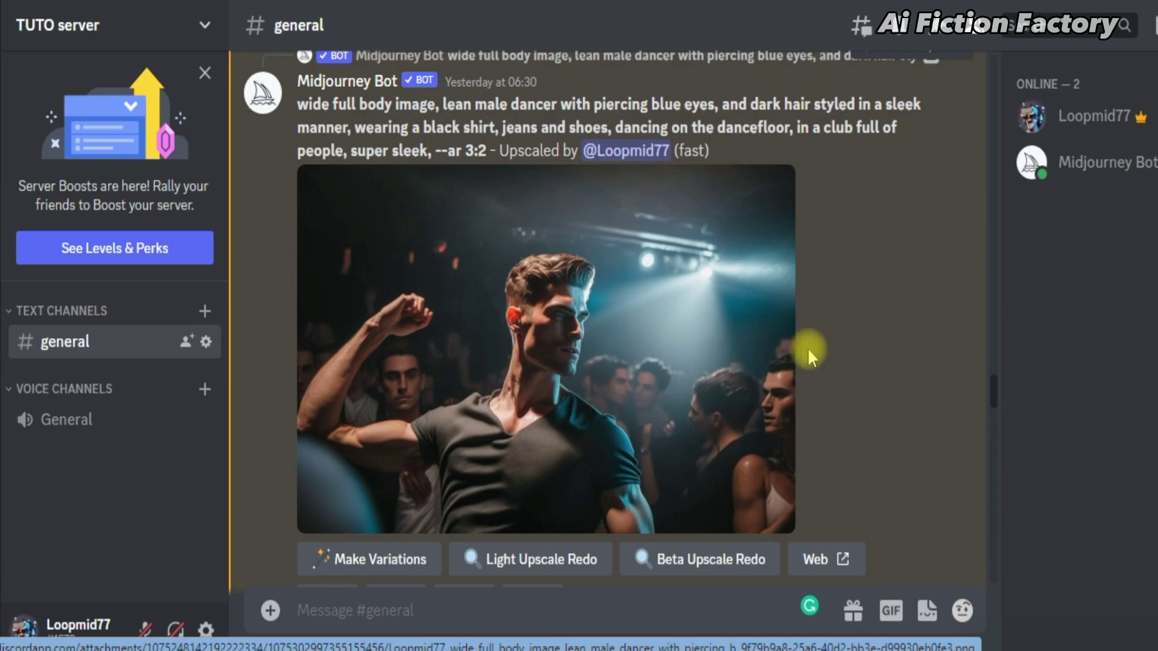
- Copy the image address of the upscaled dancer with the raised arm and close its enlarged preview
scroll(859, 335, "down", 2)
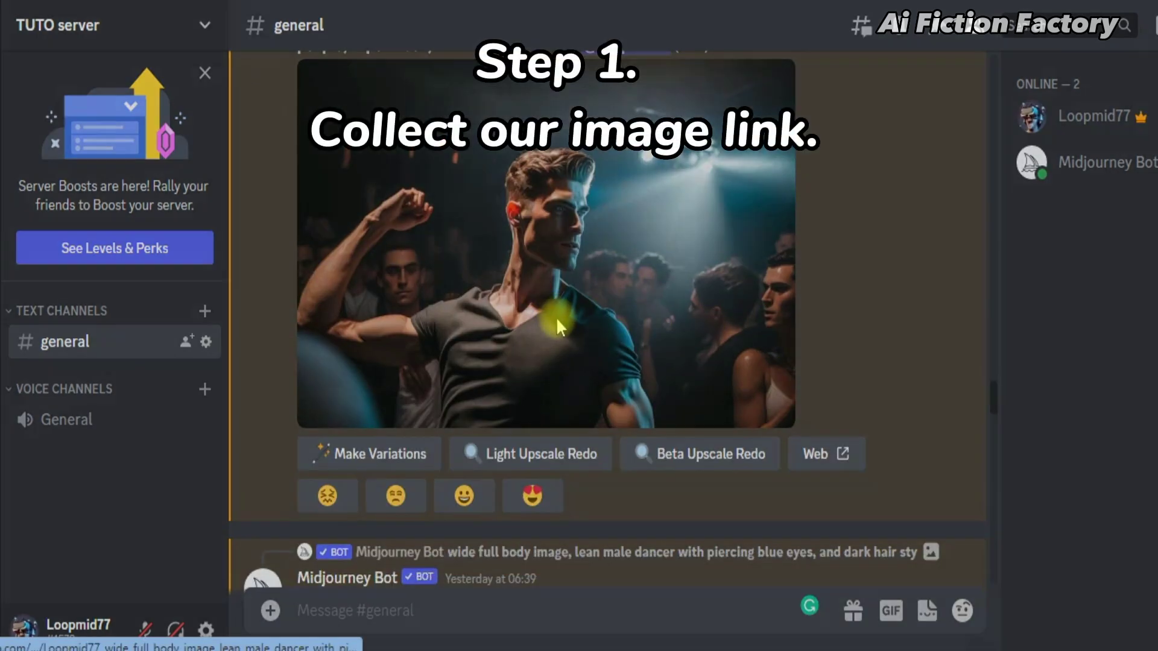
left_click(554, 318)
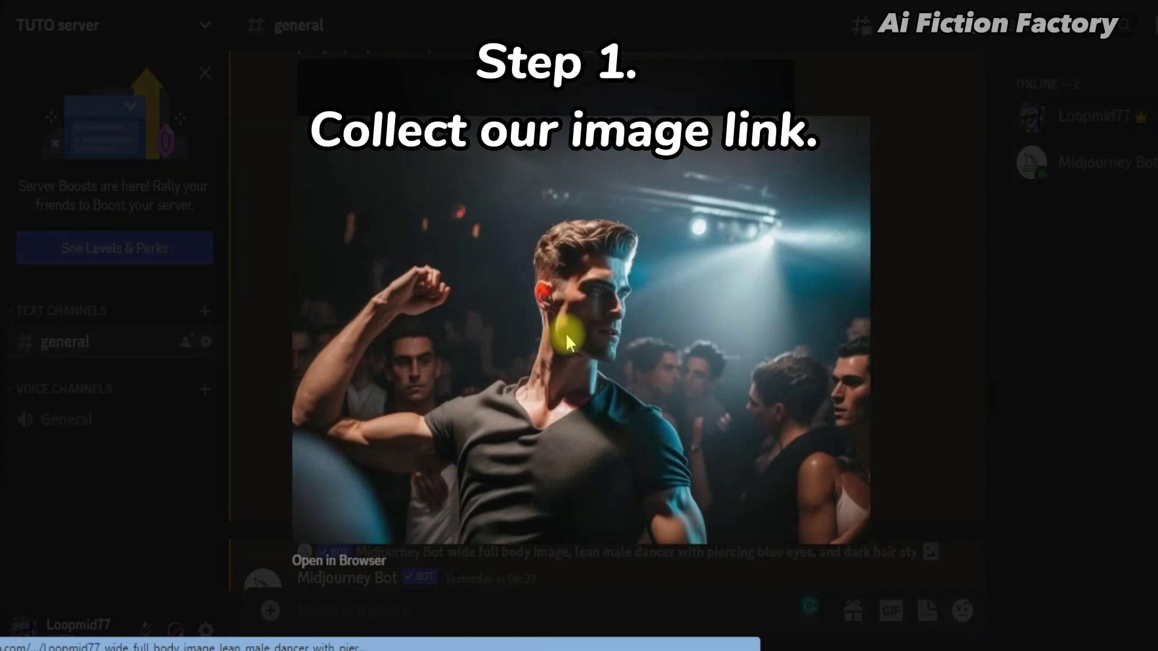
right_click(534, 397)
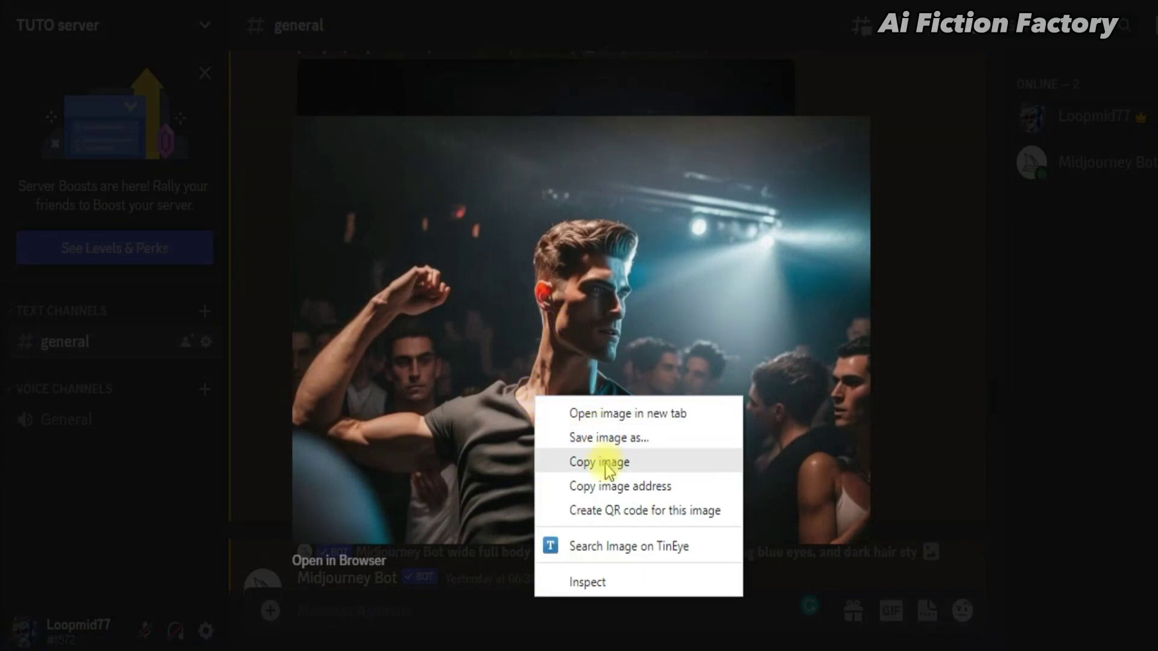
left_click(610, 486)
left_click(900, 393)
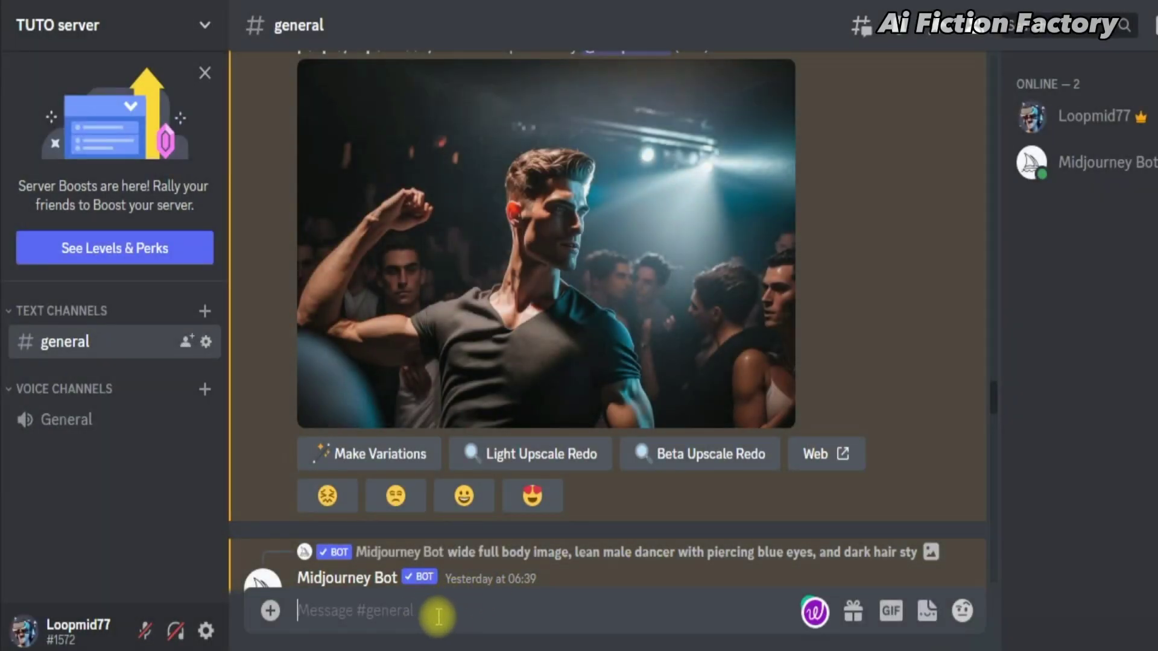
- Start an /imagine prompt in the general channel and paste the copied dancer image link into it
type("/")
key("Tab")
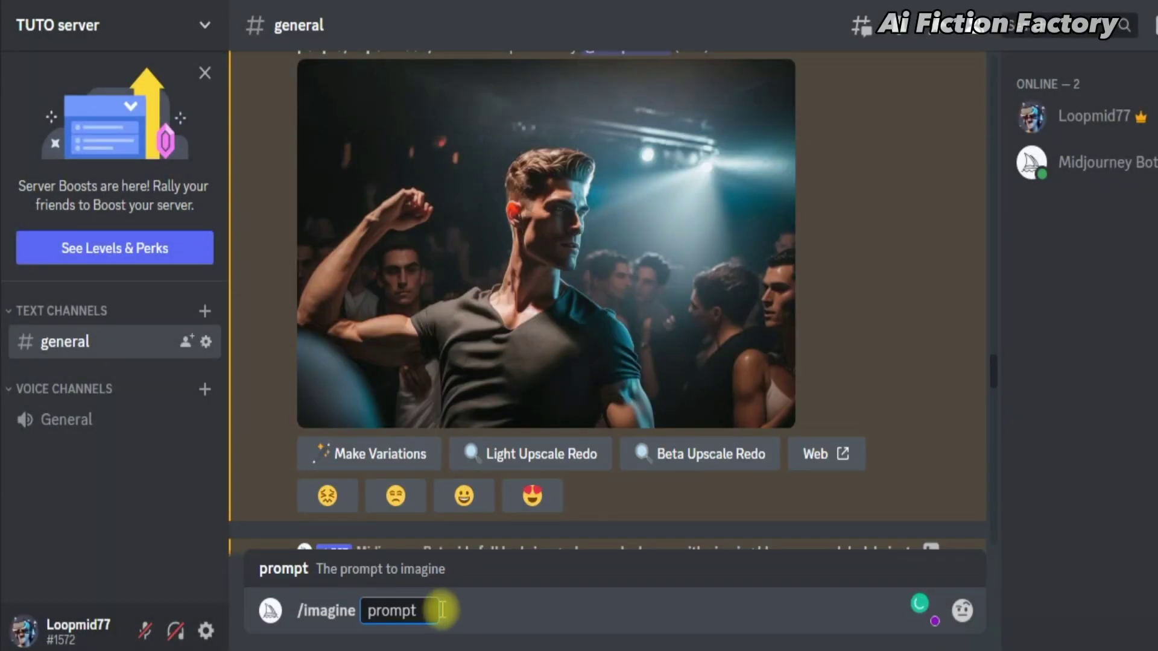
key("ctrl+v")
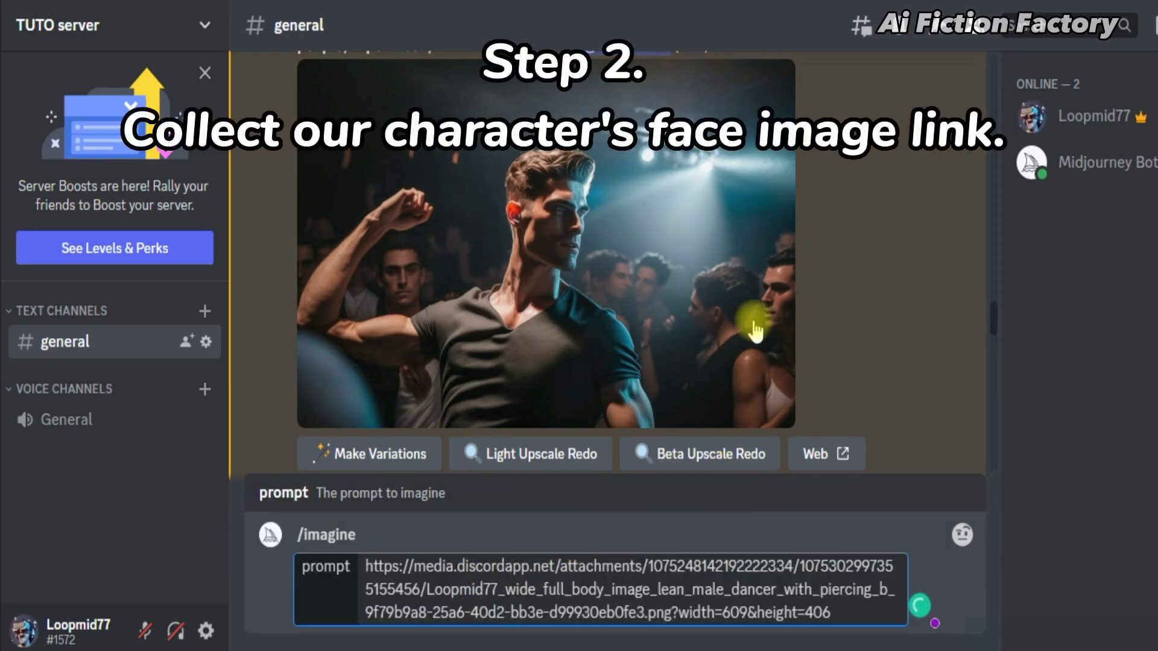
- Find the background-free face portrait earlier in the channel, copy its image address and close its enlarged preview
scroll(627, 232, "down", 5)
scroll(624, 241, "up", 10)
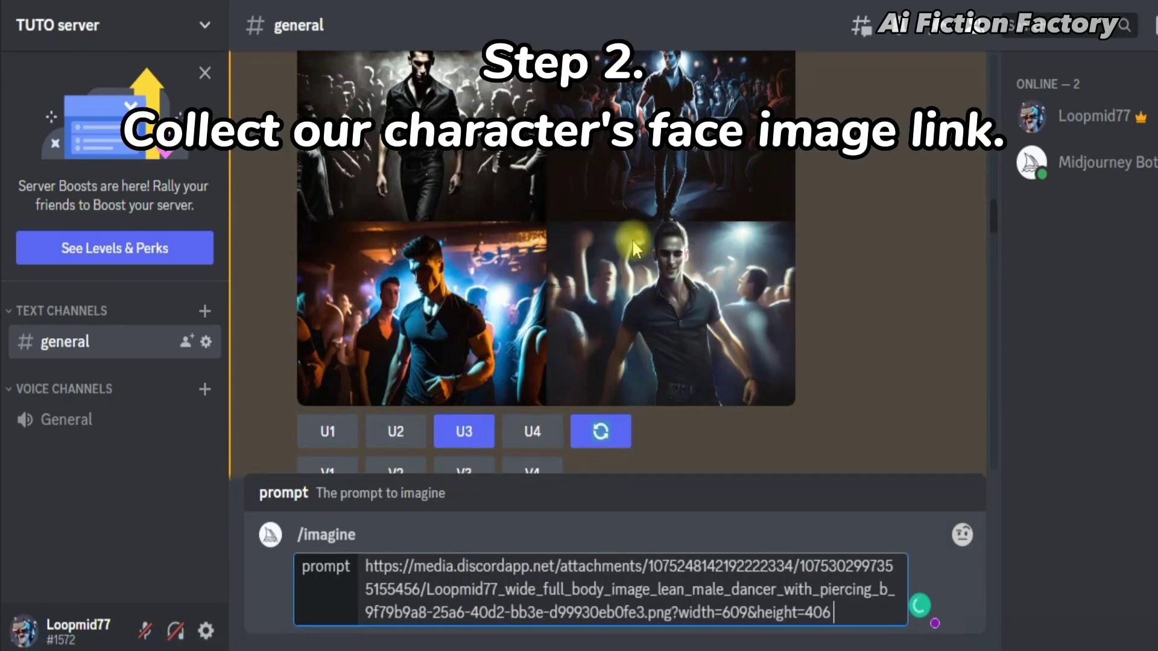
scroll(990, 170, "up", 5)
scroll(997, 155, "up", 3)
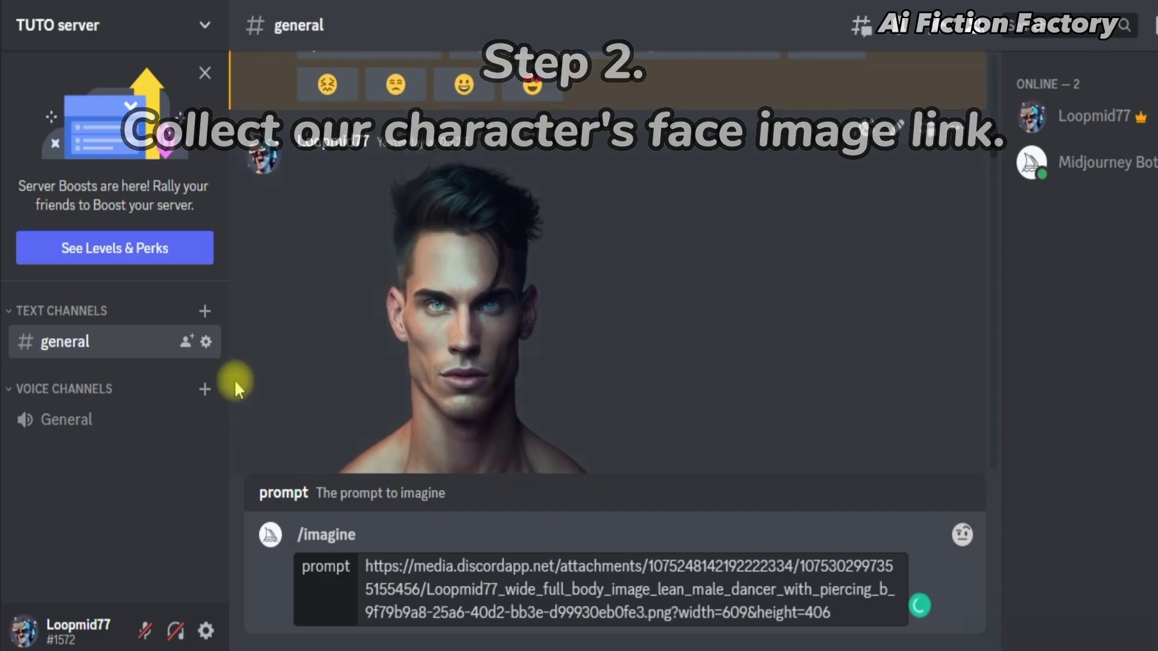
left_click(474, 362)
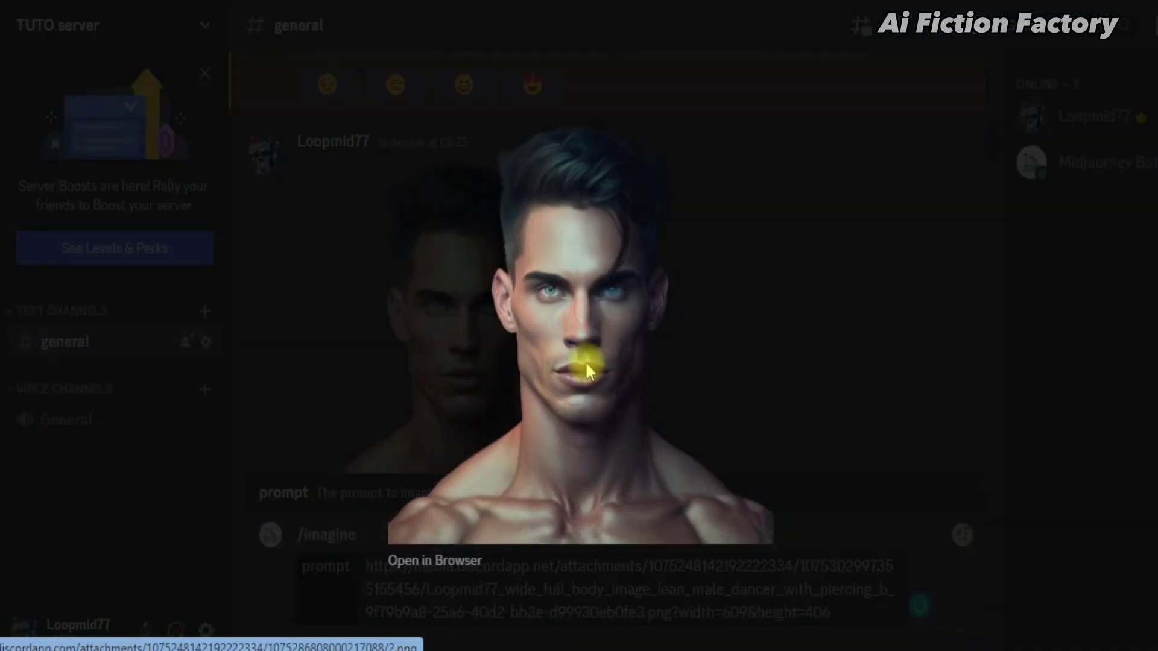
right_click(586, 361)
left_click(628, 450)
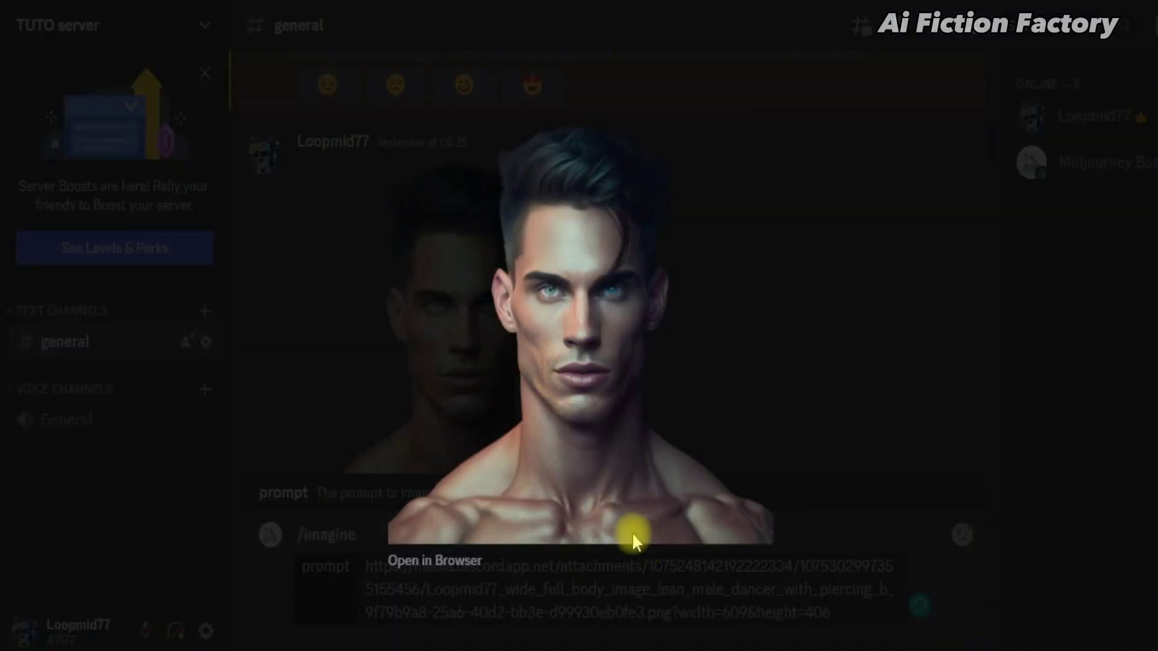
left_click(884, 532)
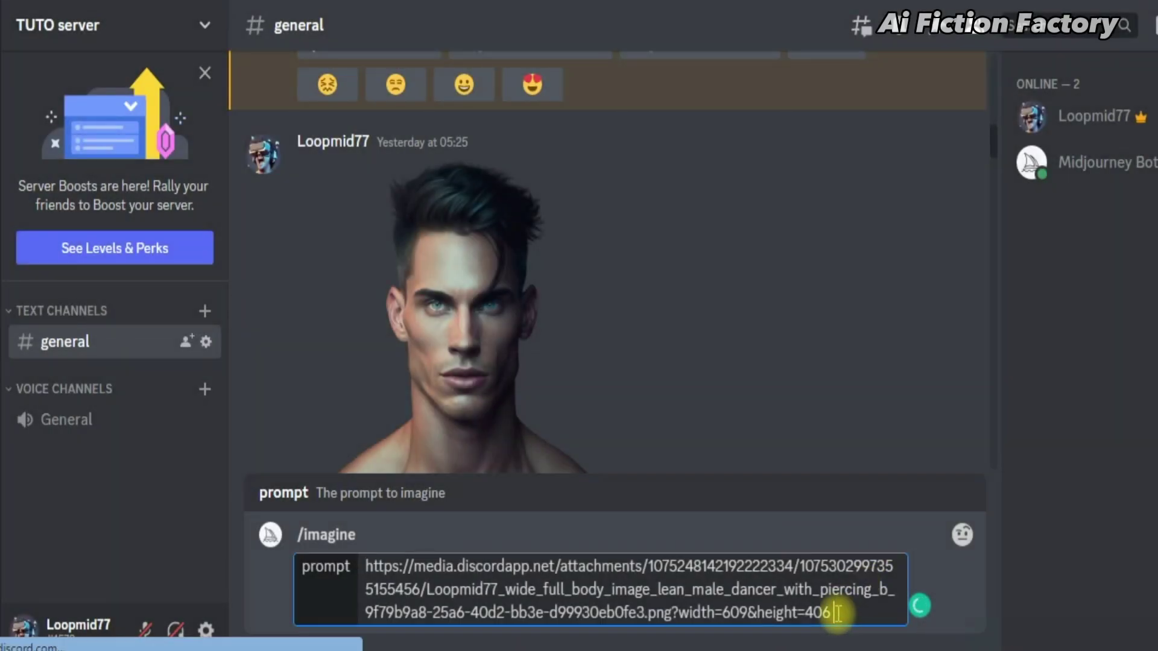
- Add the copied face portrait link to the /imagine prompt and copy the raised-arm dancer's original prompt text for its end
key("ctrl+v")
scroll(989, 172, "up", 5)
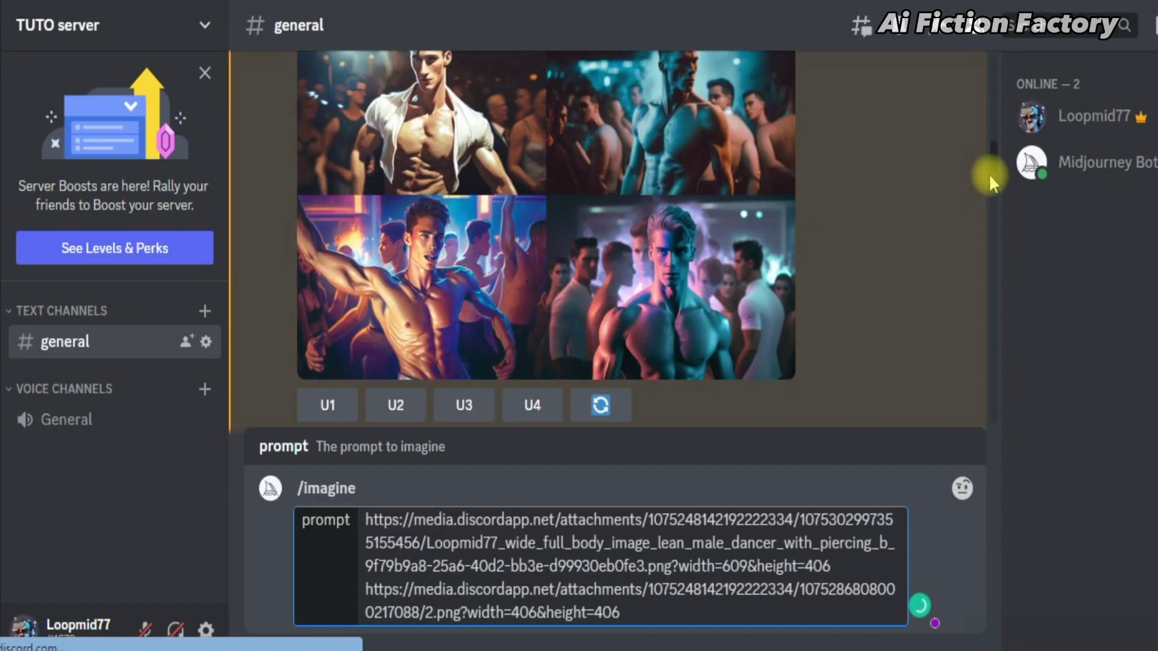
left_click_drag(996, 158, 993, 274)
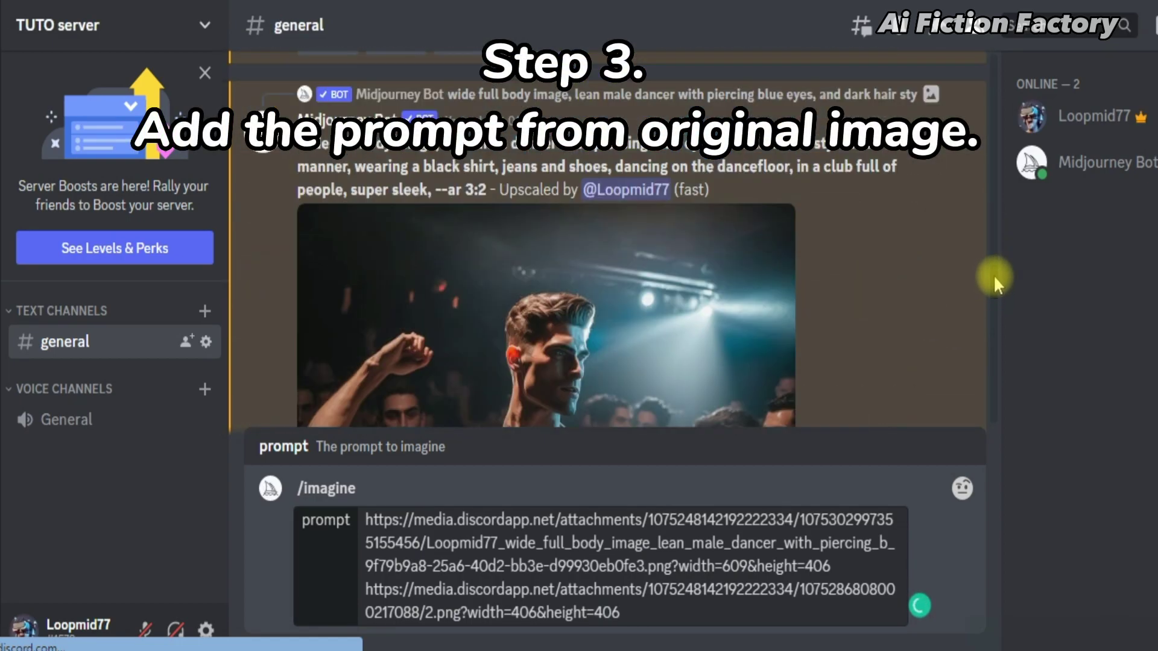
left_click_drag(297, 143, 486, 193)
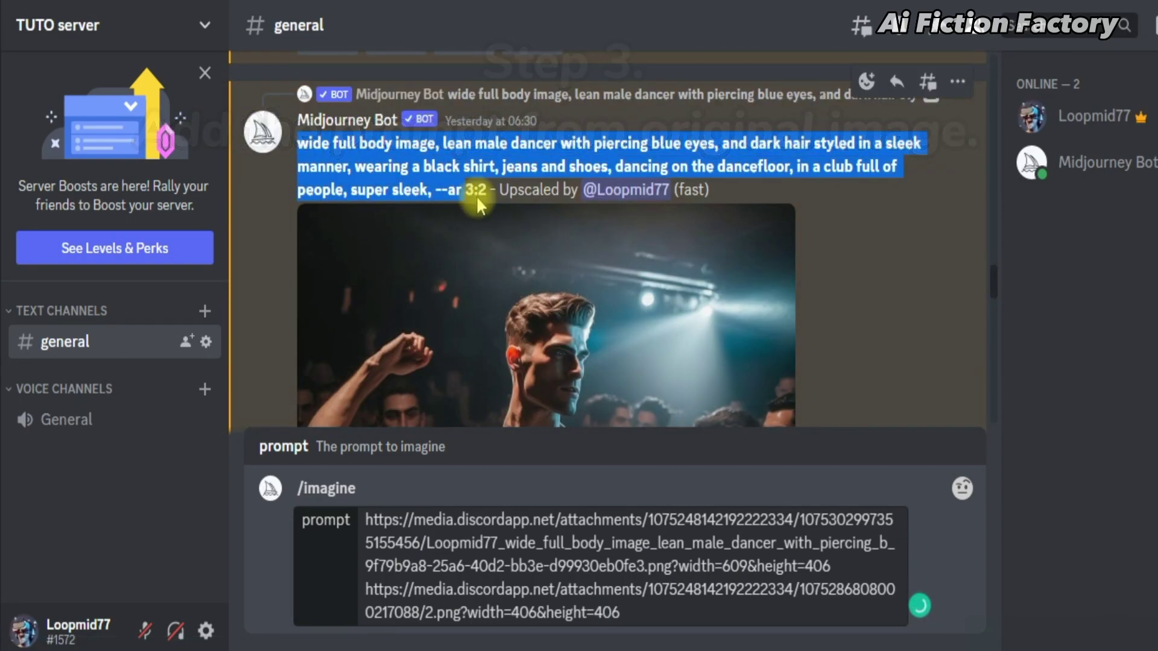
right_click(482, 138)
left_click(531, 152)
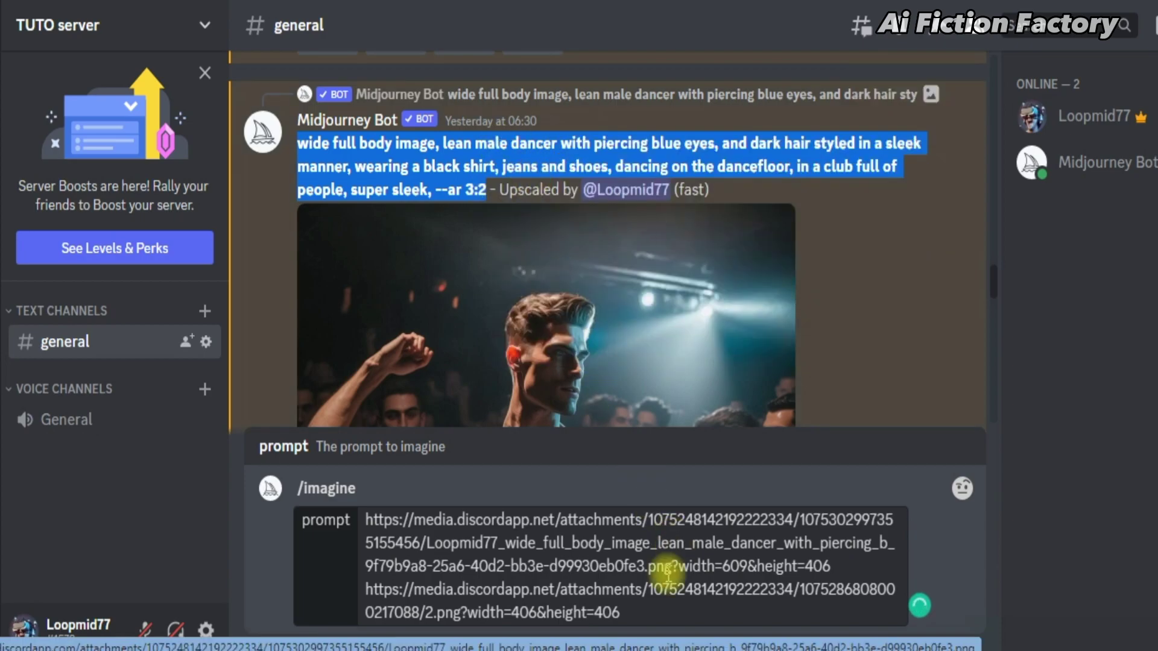
left_click(647, 613)
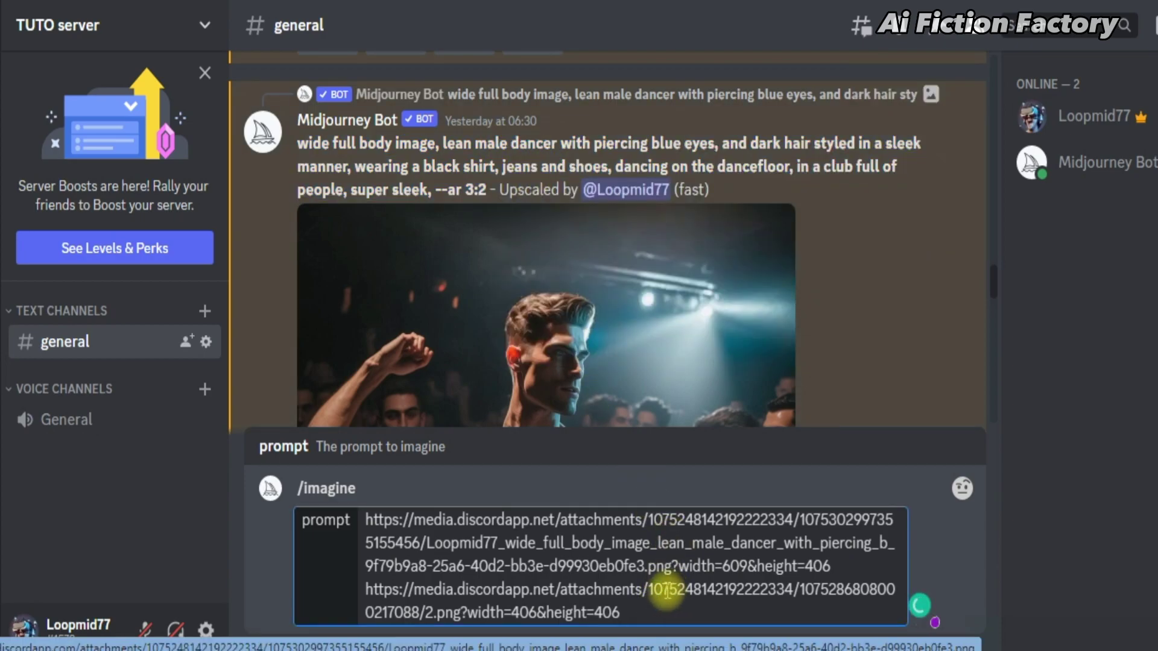
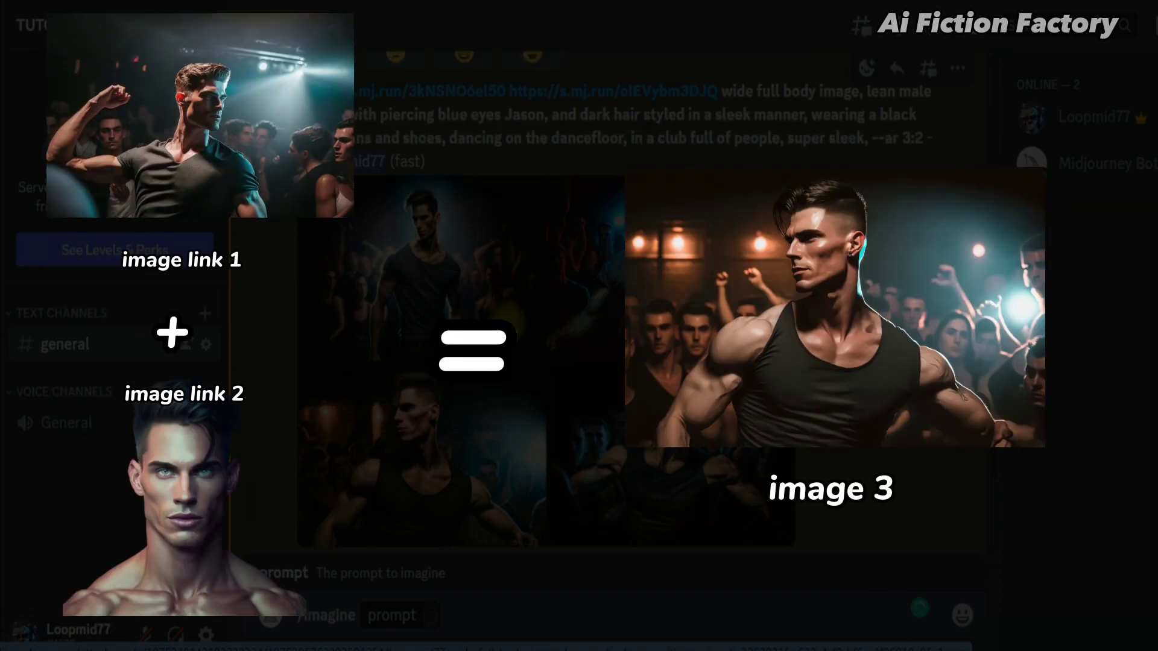
- Review the image grid generated from the combined links and open the face portrait's short link in a new tab
scroll(518, 312, "down", 2)
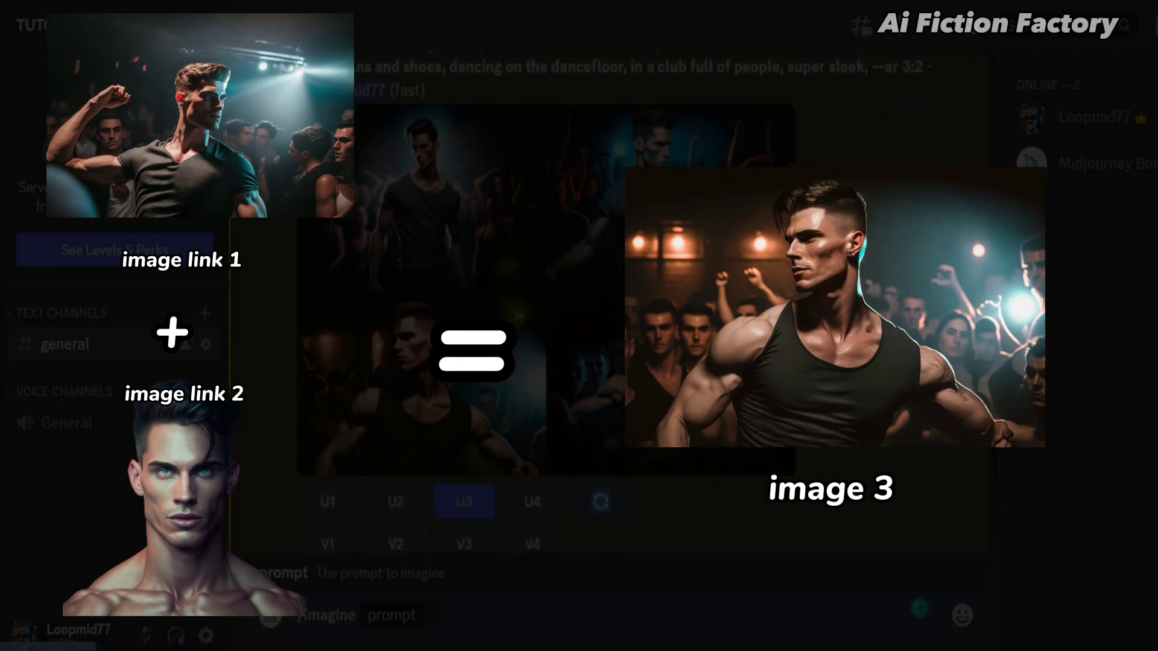
scroll(518, 316, "down", 1)
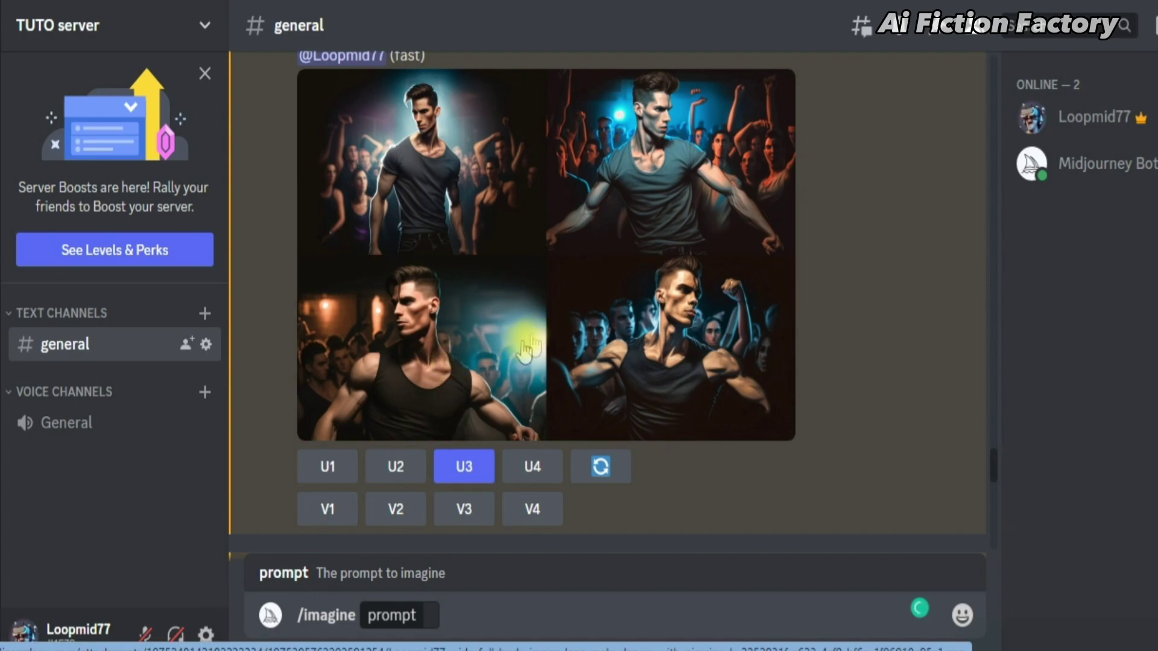
scroll(598, 258, "up", 3)
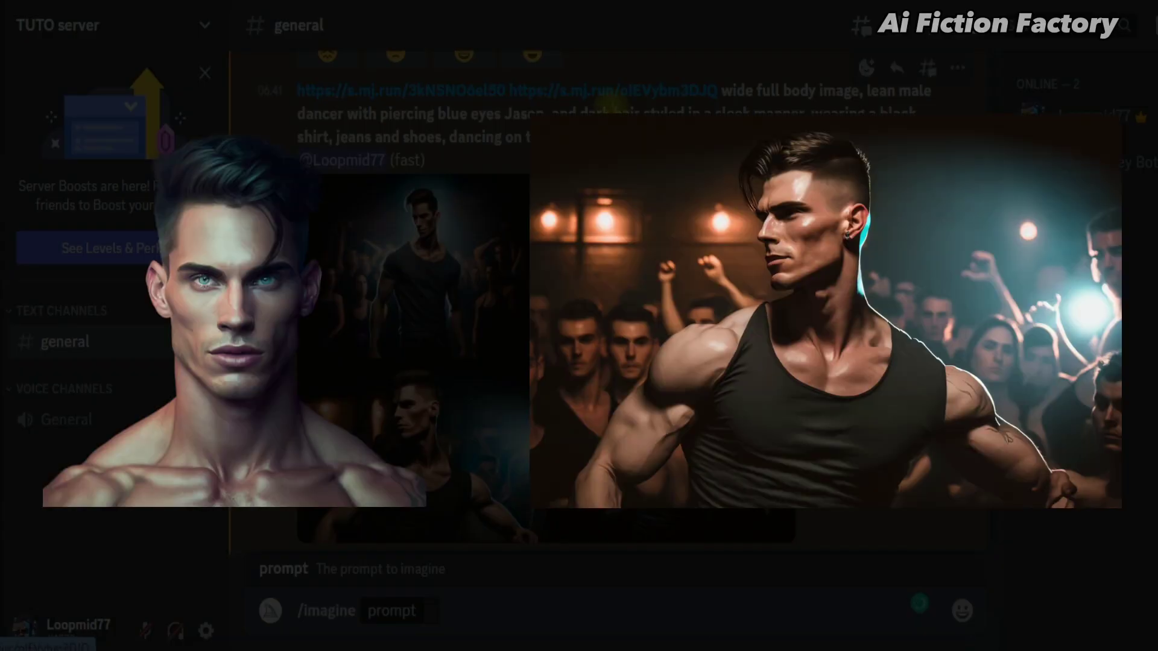
right_click(612, 97)
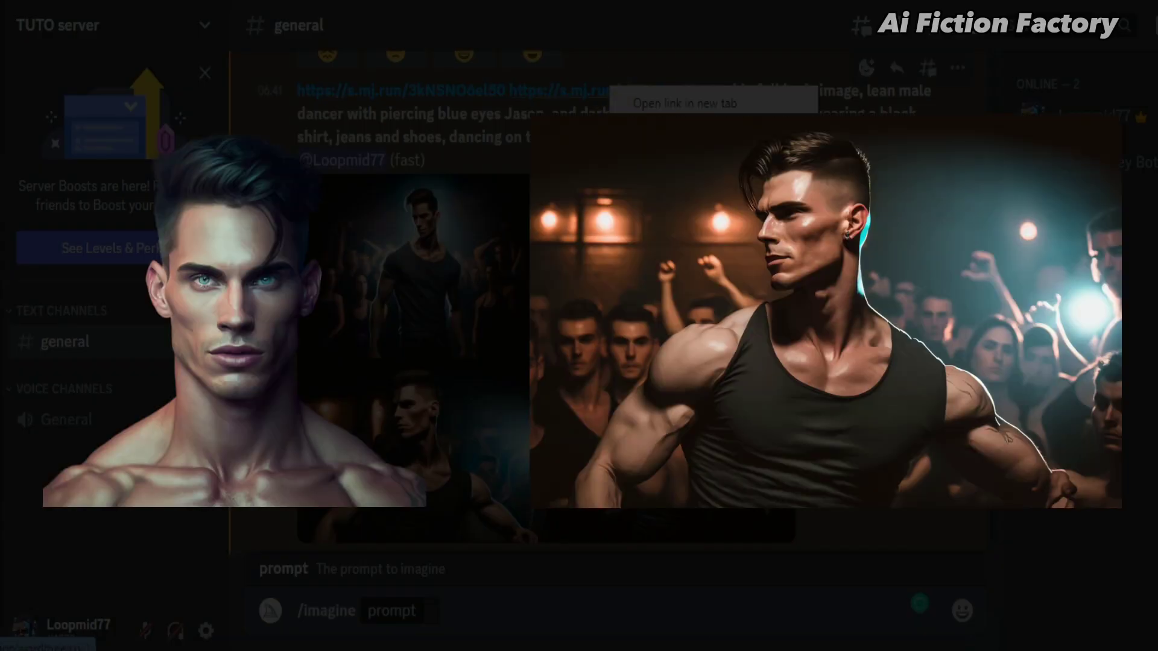
left_click(685, 104)
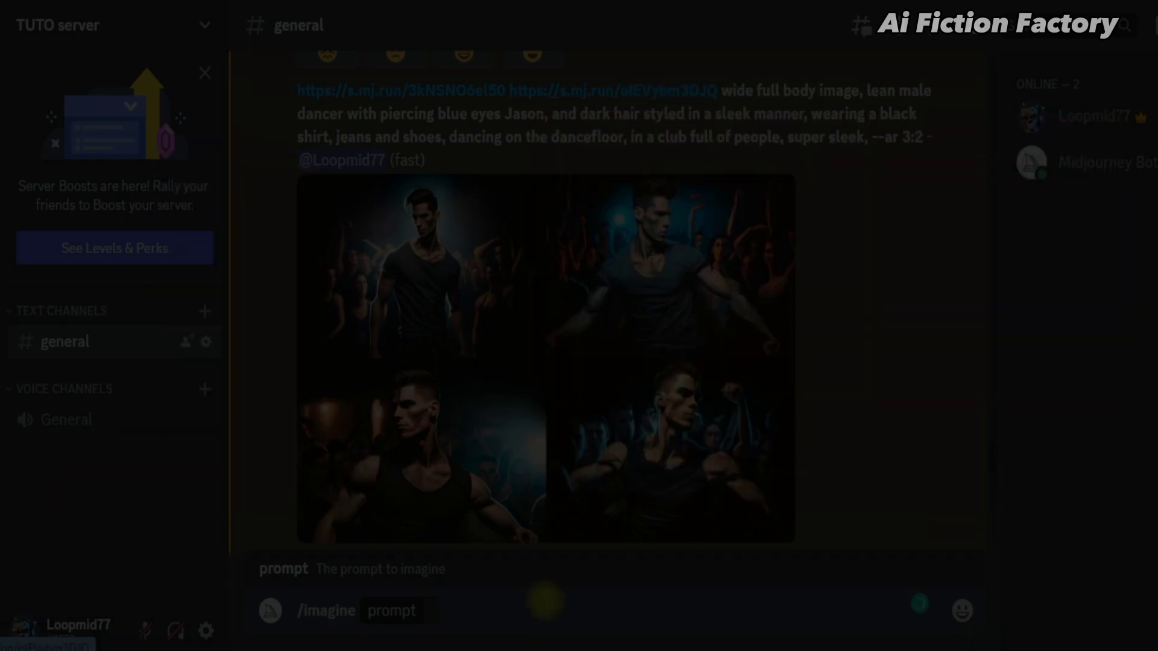
- Copy the face portrait's short link from the grid's prompt and save it in Notepad with the label "Jason Face:"
left_click_drag(509, 95, 709, 91)
right_click(710, 94)
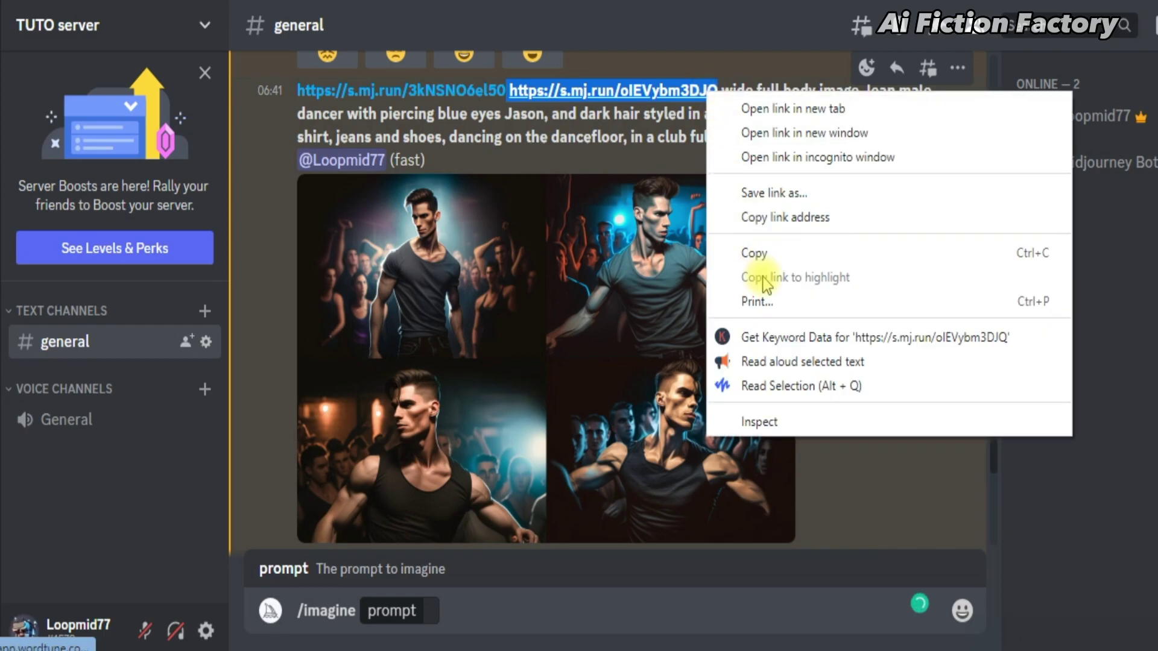
left_click(748, 254)
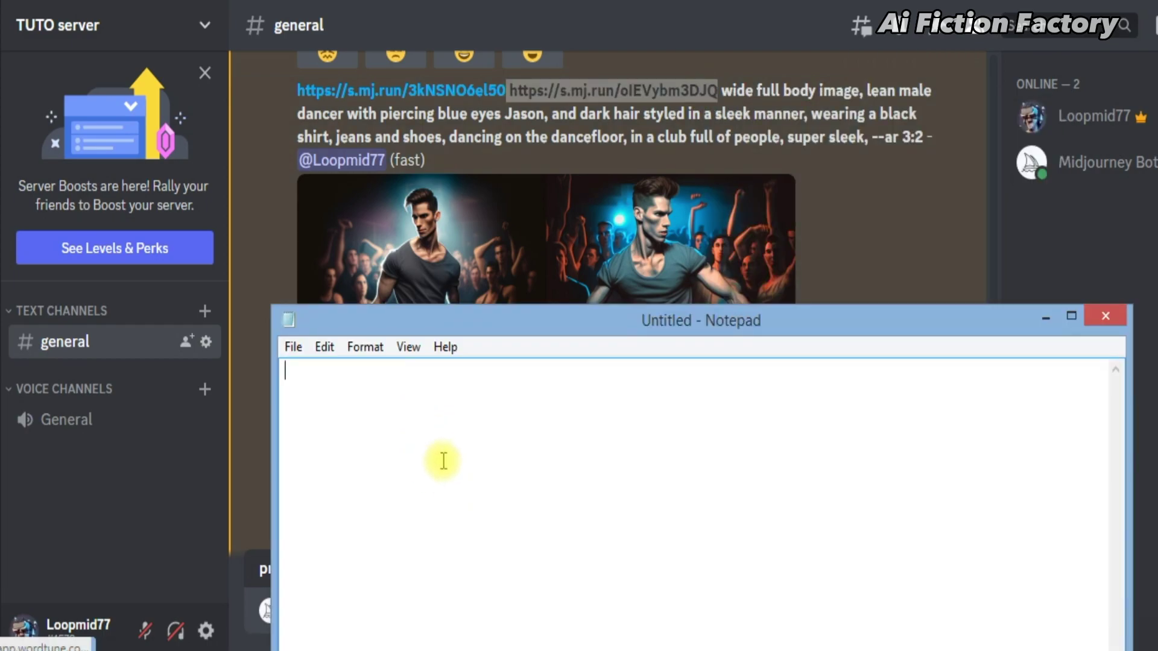
type("ason Face:")
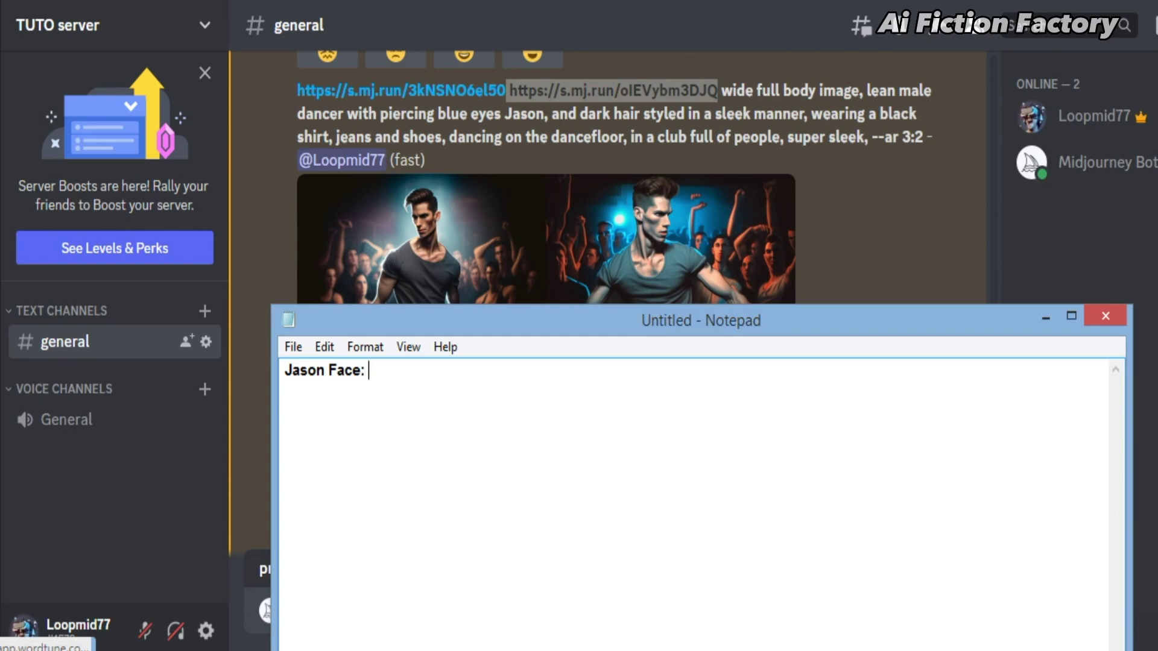
key("ctrl+v")
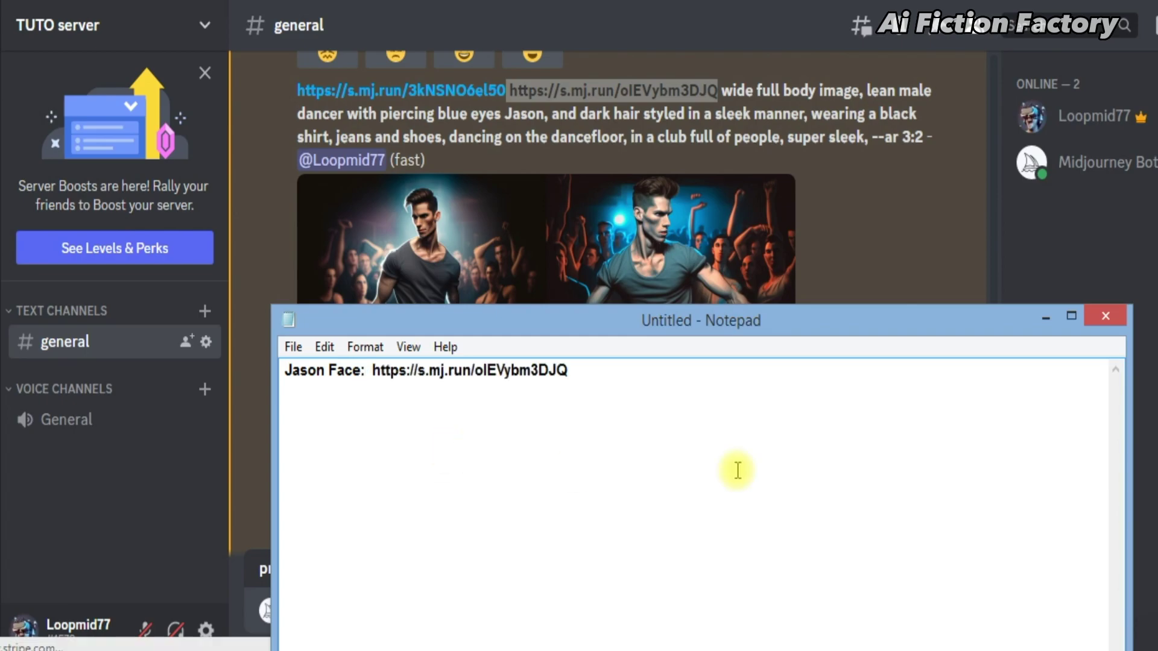
left_click(1045, 316)
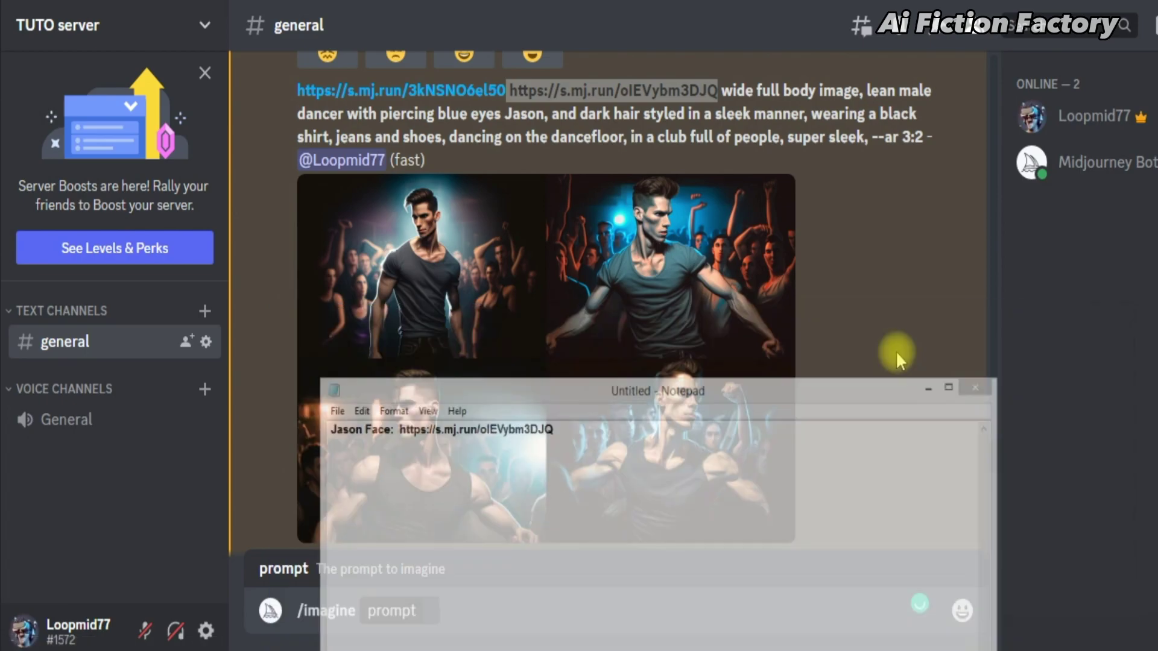
- Examine the upscaled tank-top dancer image and the grid of its variations further down the channel
scroll(562, 324, "down", 3)
scroll(453, 283, "down", 7)
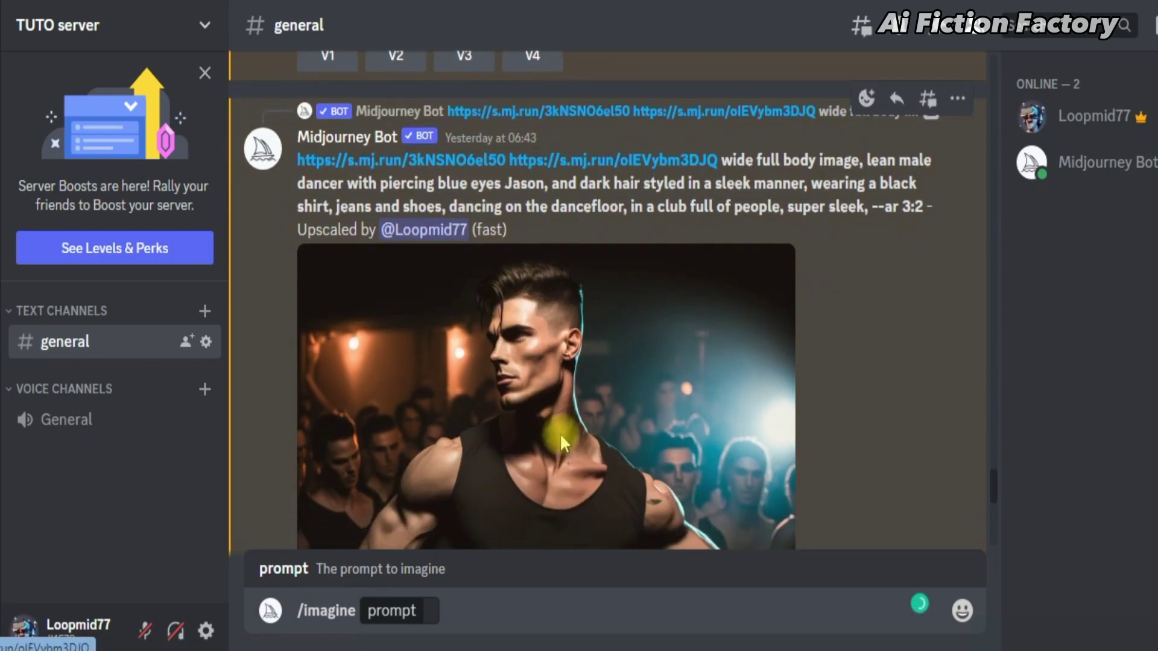
scroll(533, 360, "down", 2)
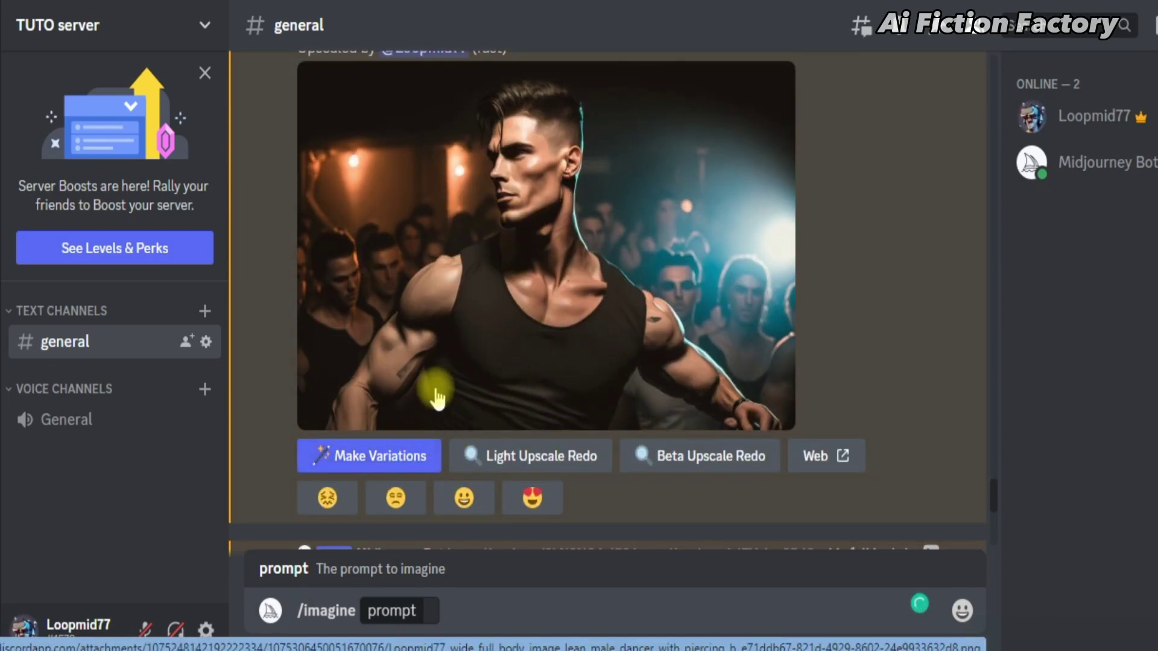
scroll(888, 338, "down", 8)
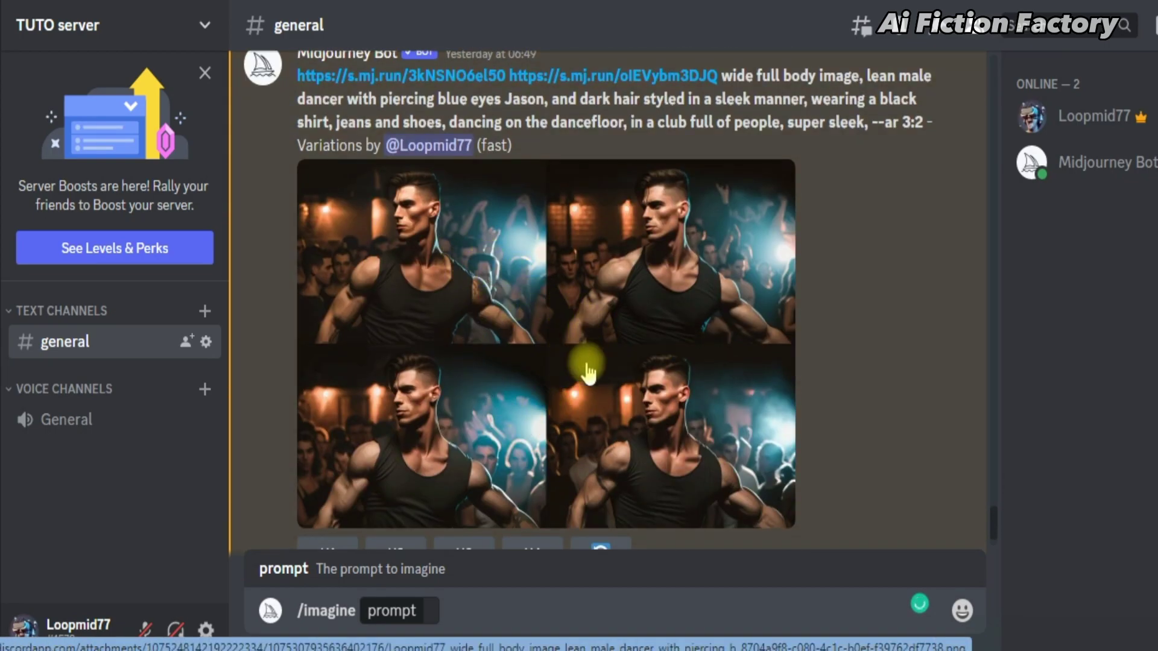
scroll(628, 390, "down", 2)
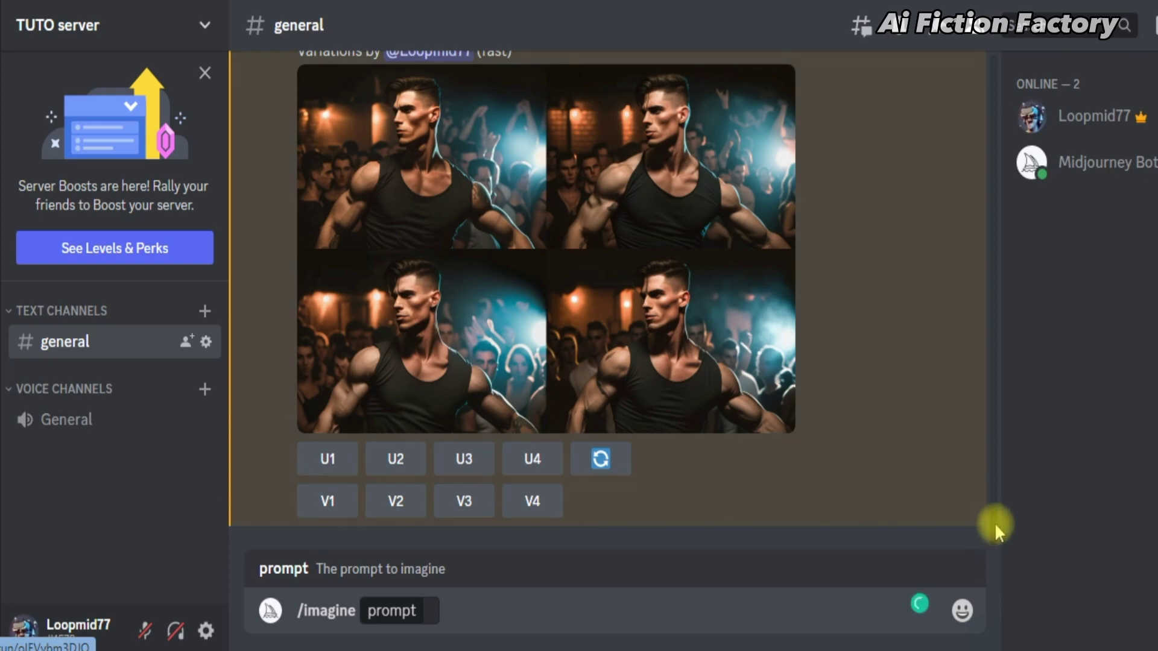
- Copy the image address of the upscaled dancer in the open suit jacket and paste it into the /imagine prompt
left_click_drag(994, 523, 993, 439)
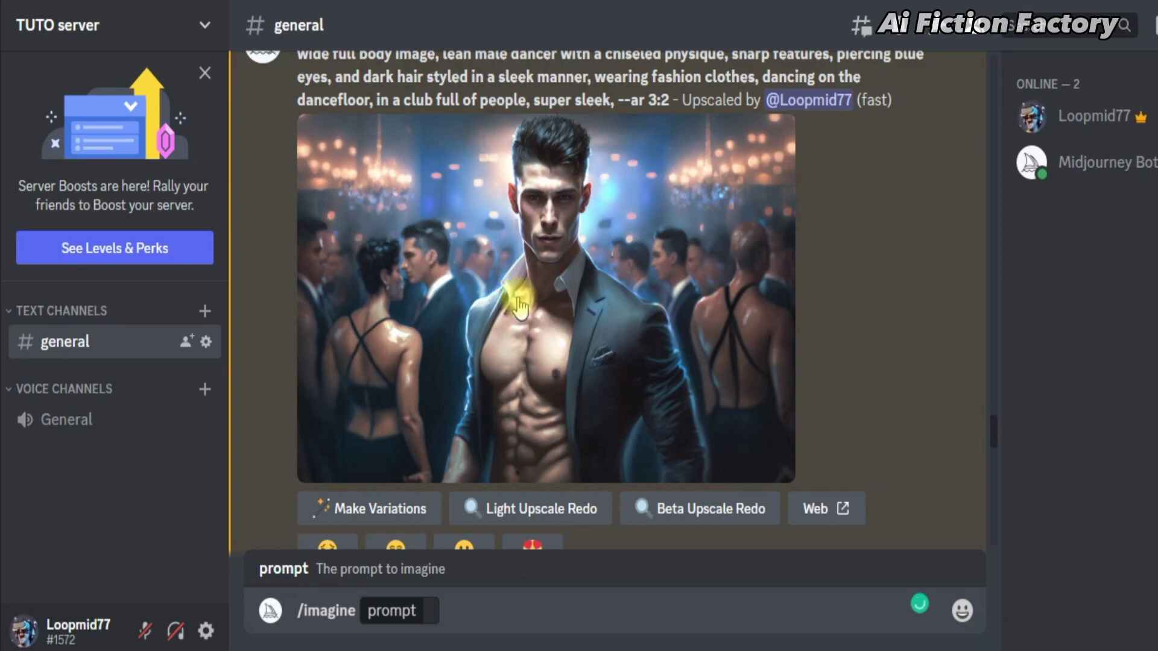
scroll(545, 354, "up", 2)
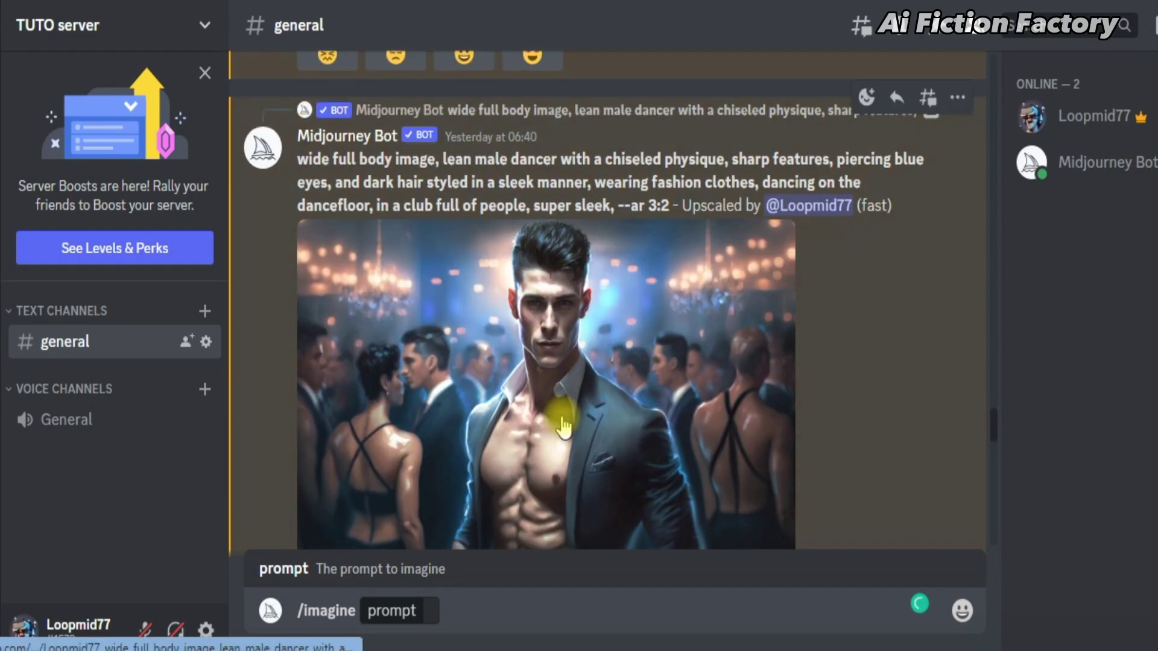
left_click(549, 389)
right_click(552, 378)
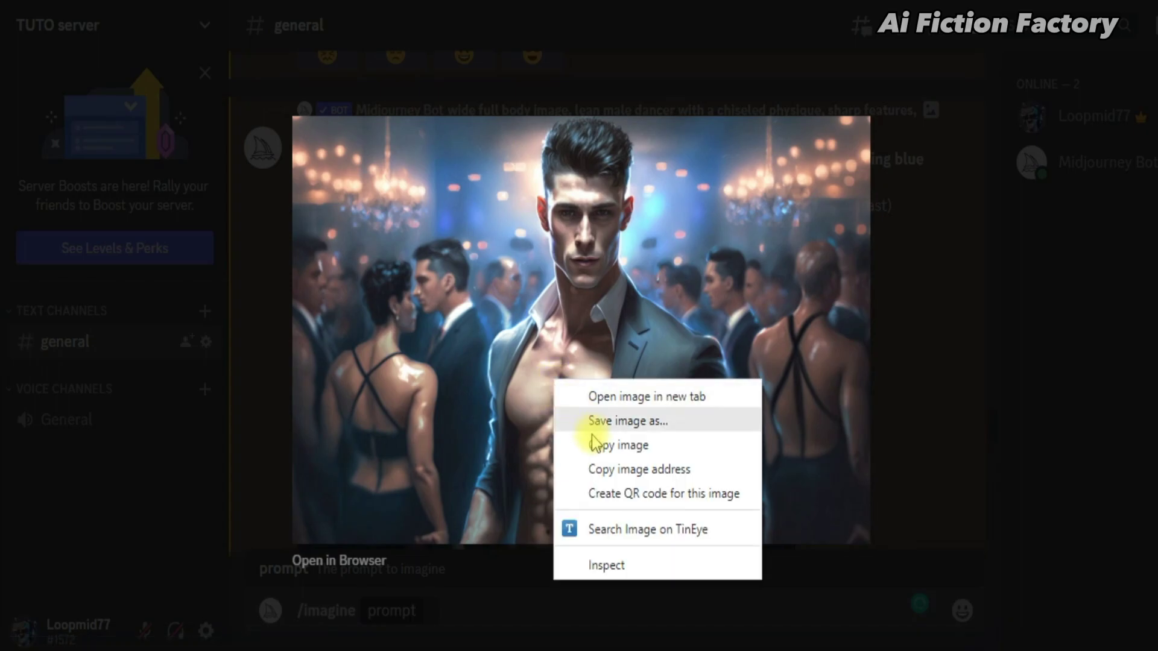
left_click(604, 471)
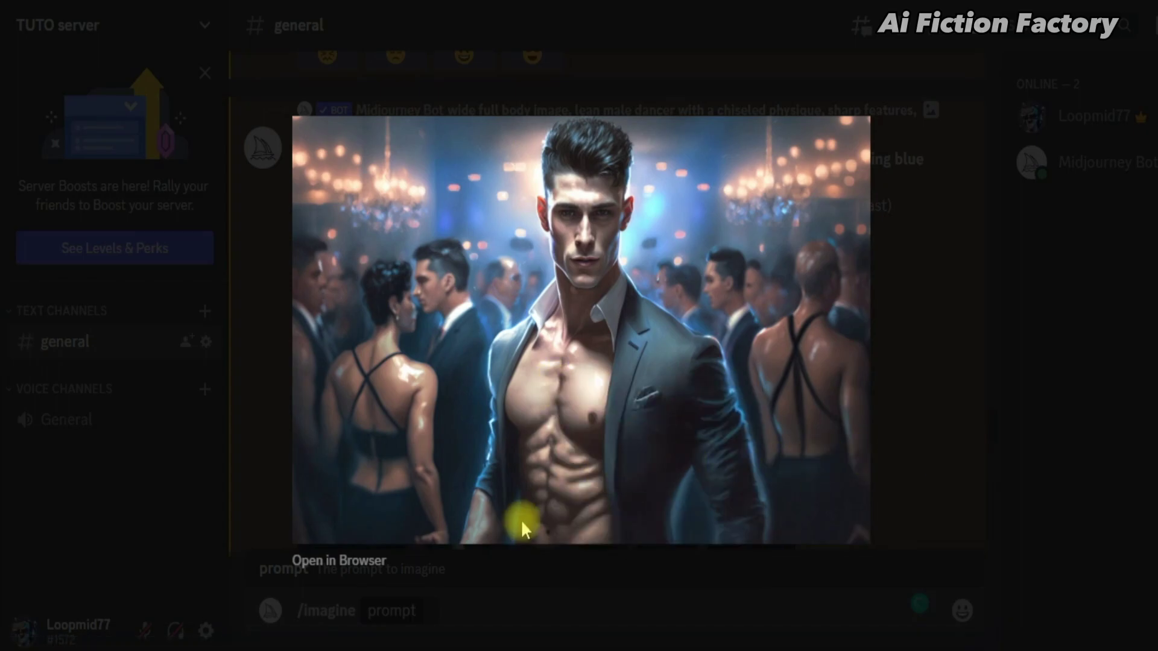
left_click(427, 607)
left_click(437, 611)
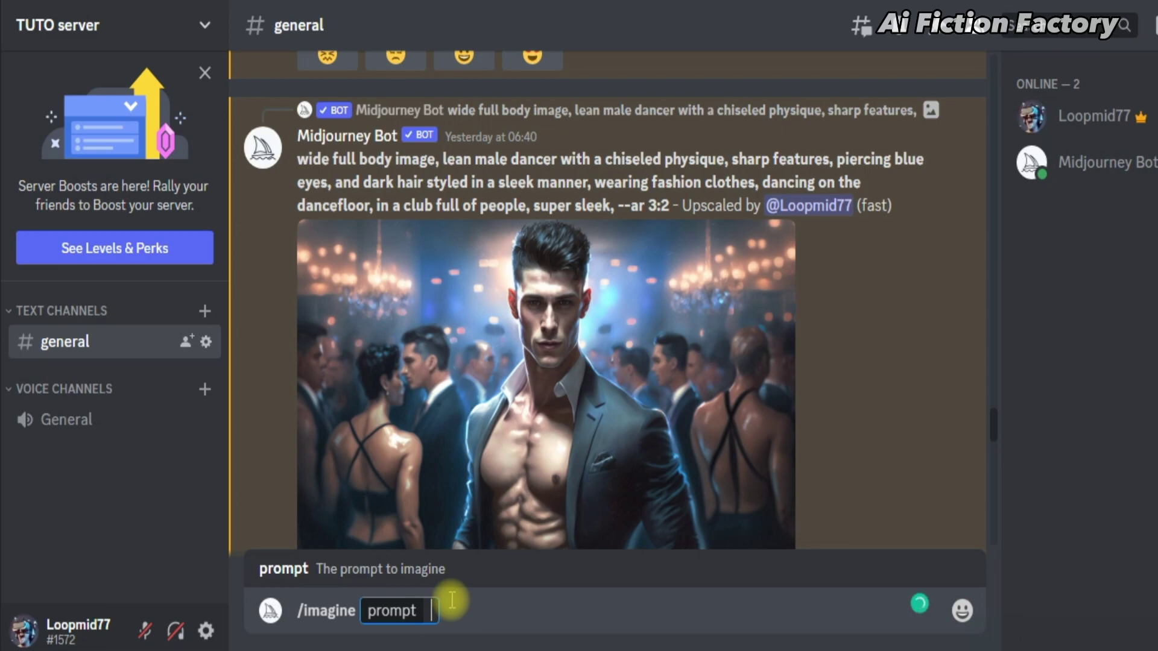
key("ctrl+v")
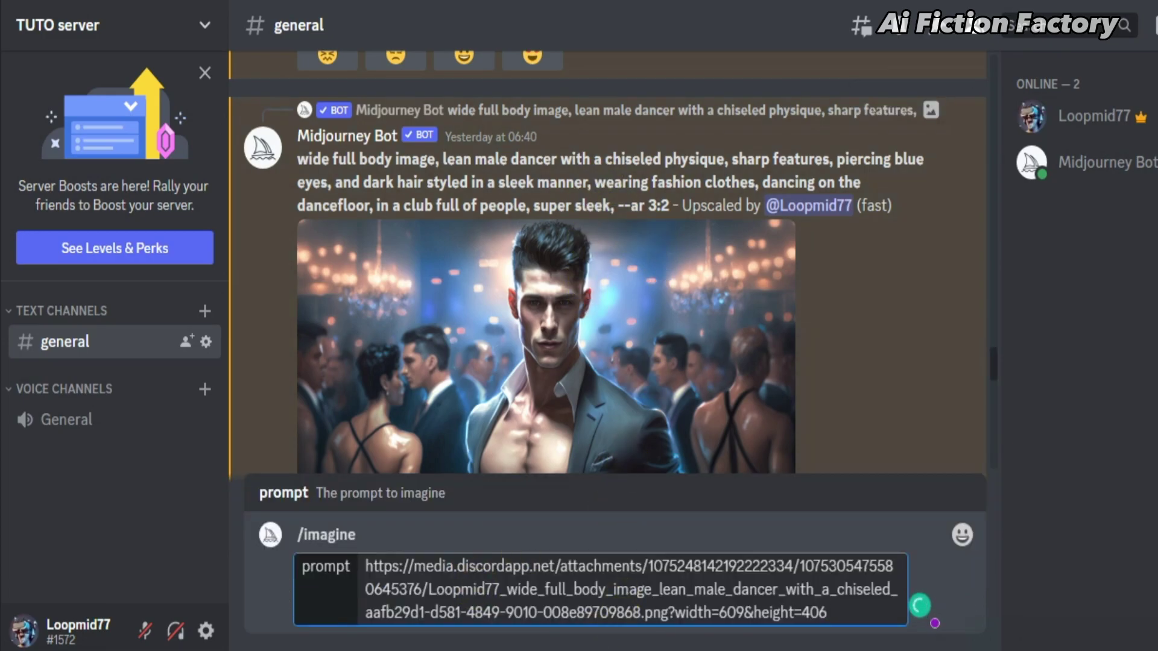
- Copy the saved face link from the Notepad note and append it after the image link in the /imagine prompt
key("alt+Tab")
left_click_drag(568, 370, 369, 370)
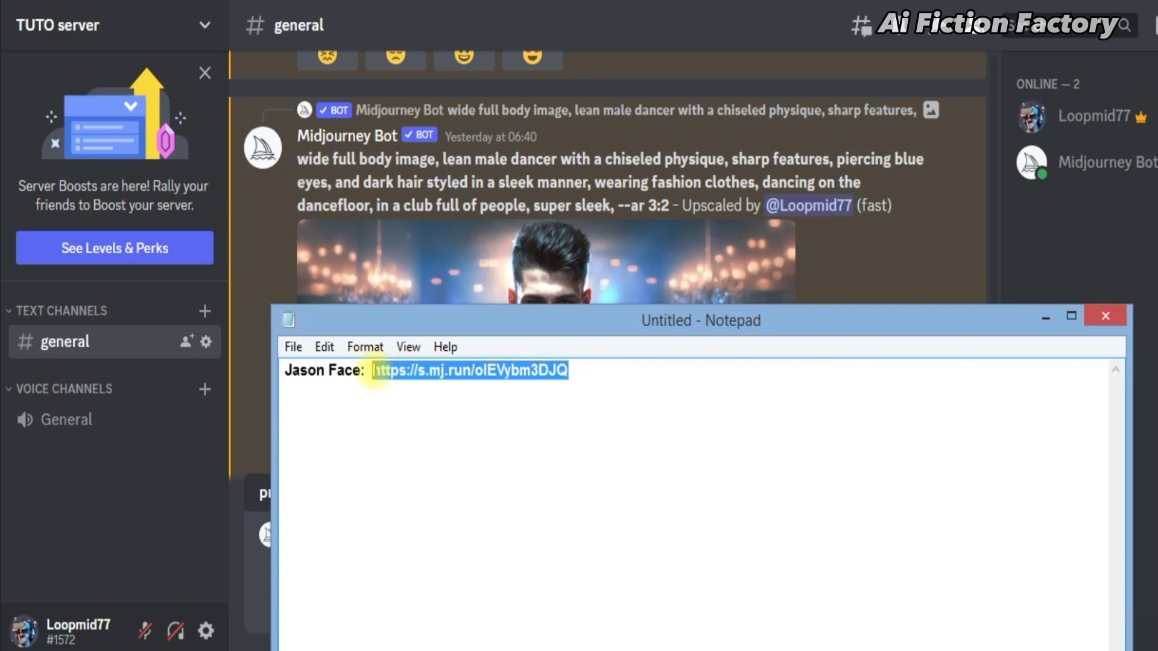
key("ctrl+c")
left_click(1046, 316)
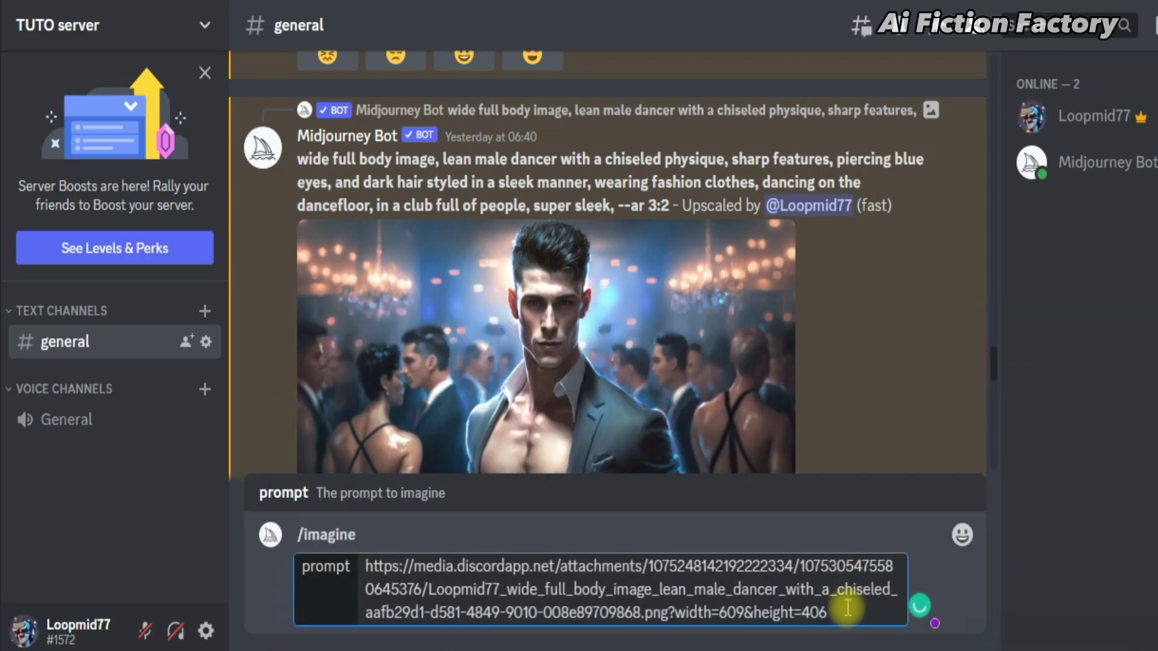
key("ctrl+v")
- Append the suited dancer's original prompt text, from "wide full body image" through "--ar 3:2", to the /imagine prompt and submit it
left_click_drag(299, 158, 668, 208)
right_click(667, 147)
left_click(744, 186)
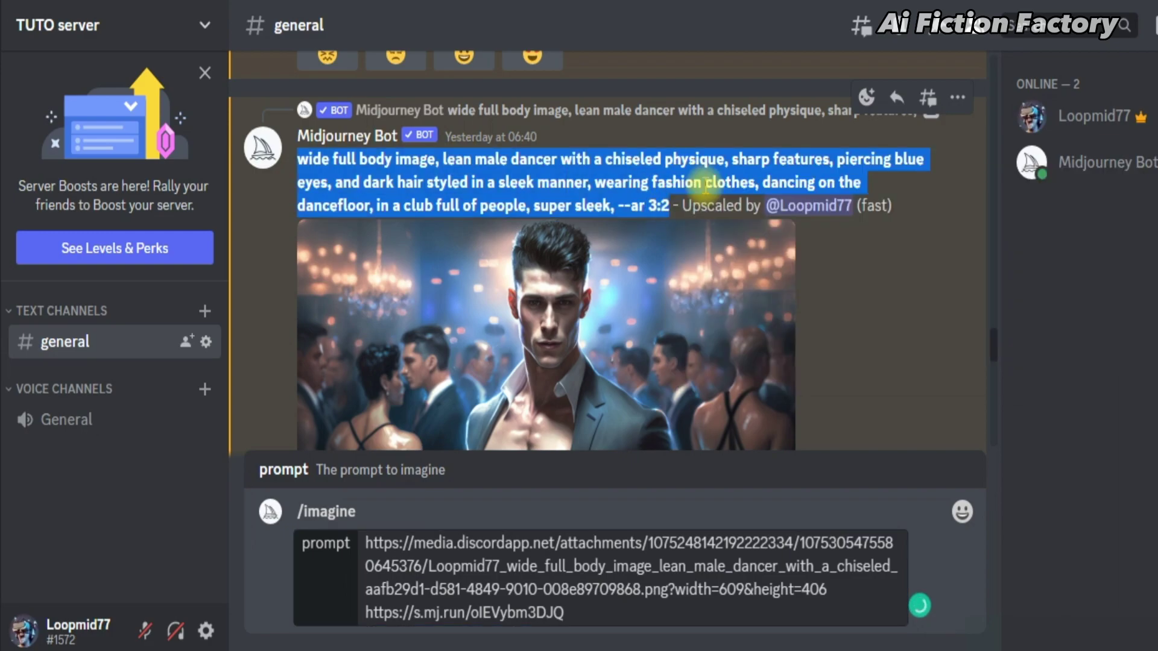
left_click(647, 609)
key("ctrl+v")
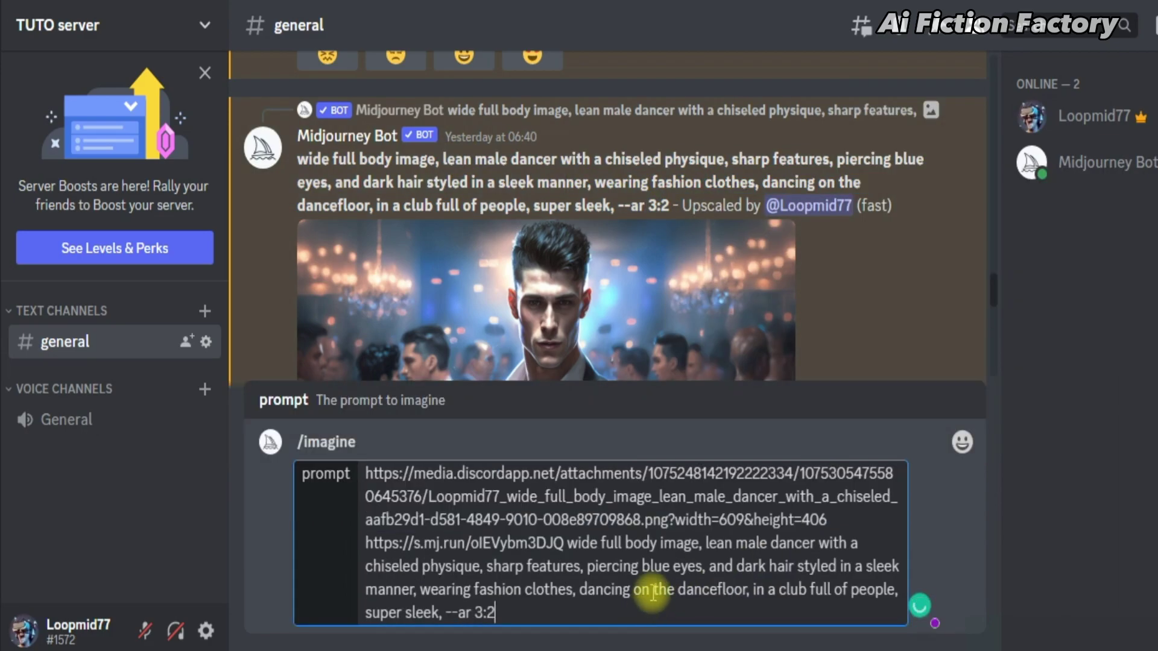
key("Return")
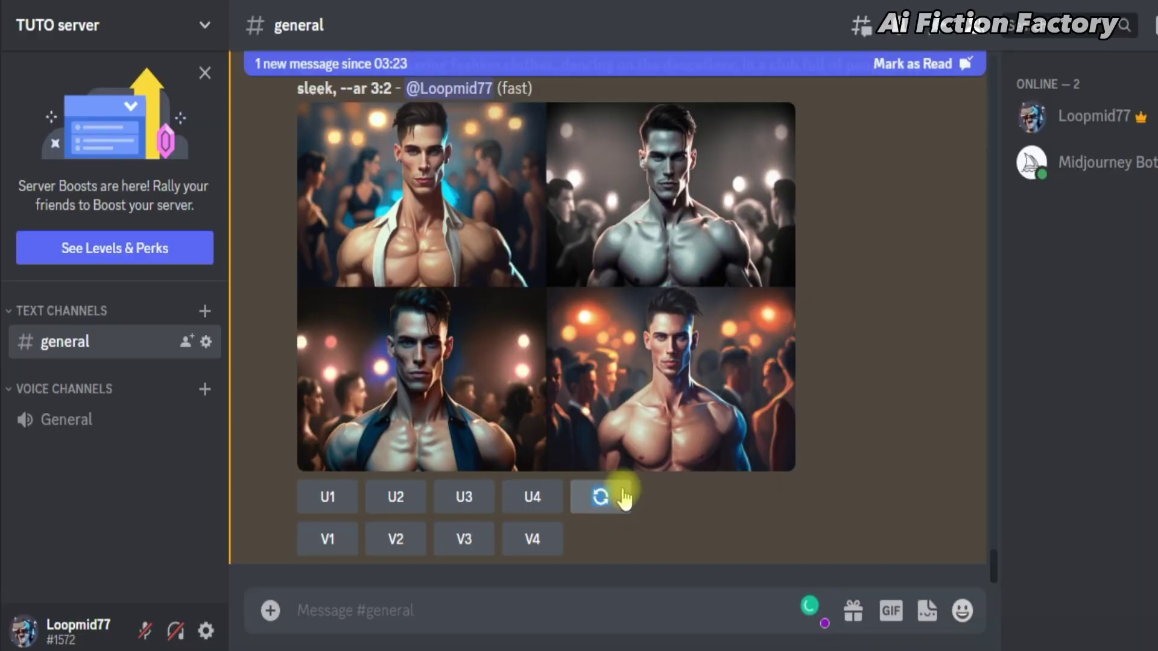
- Regenerate the image grid from the same suited-dancer prompt and compare the new results with the previous grid
left_click(618, 490)
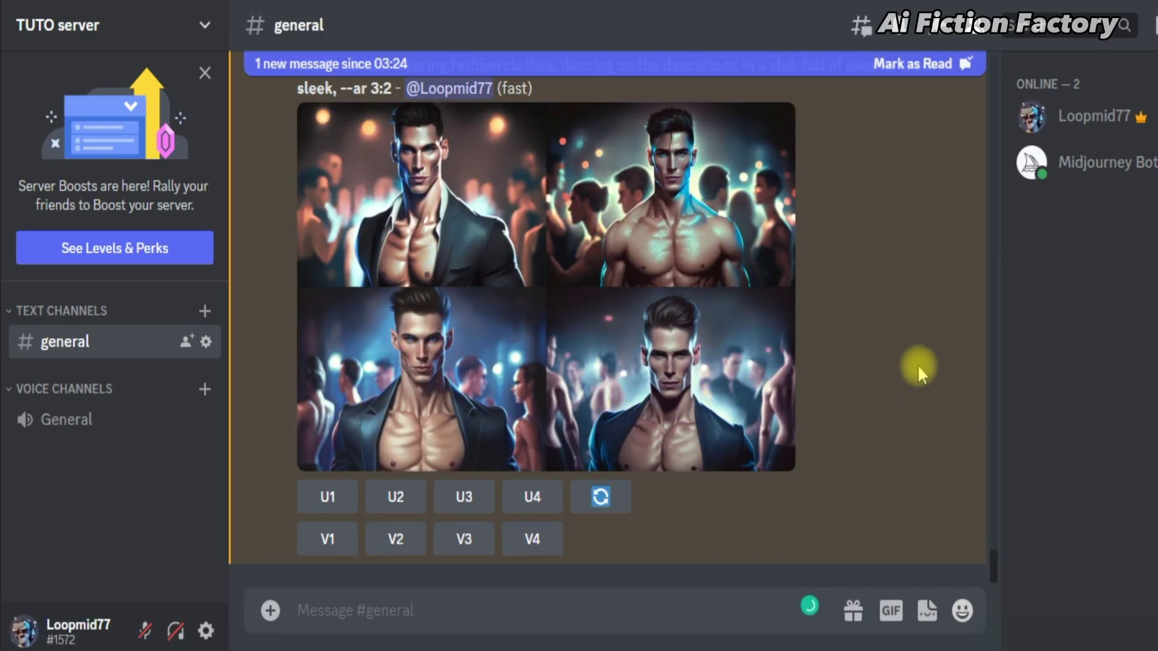
scroll(891, 450, "up", 6)
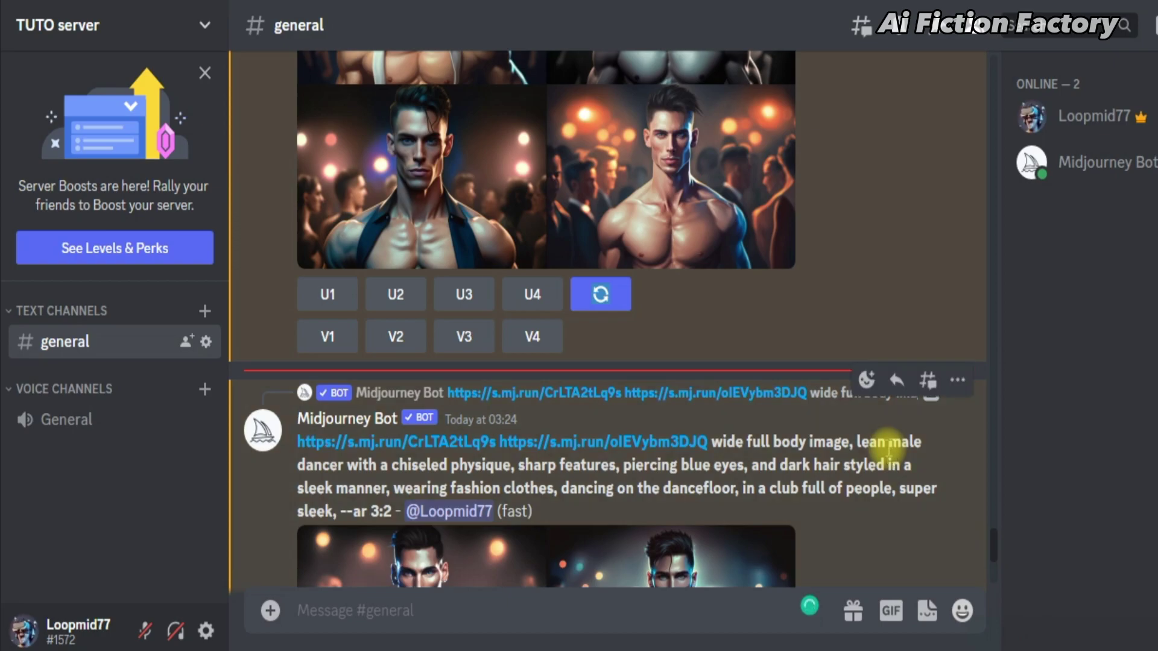
scroll(885, 448, "down", 3)
scroll(886, 448, "down", 2)
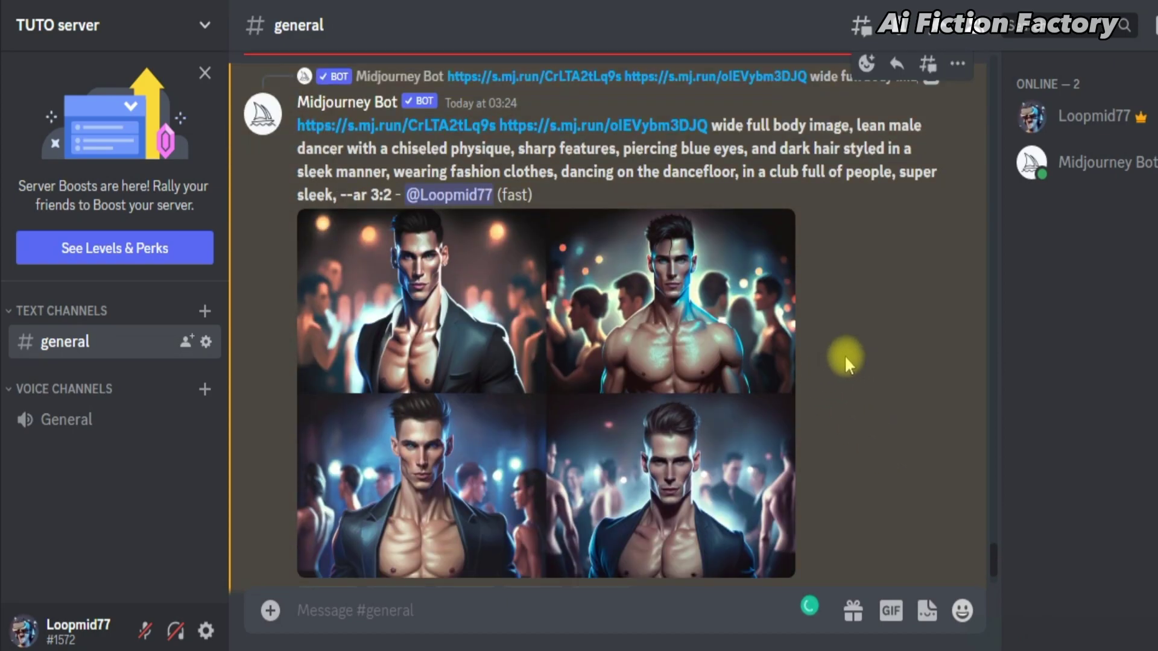
scroll(891, 383, "down", 2)
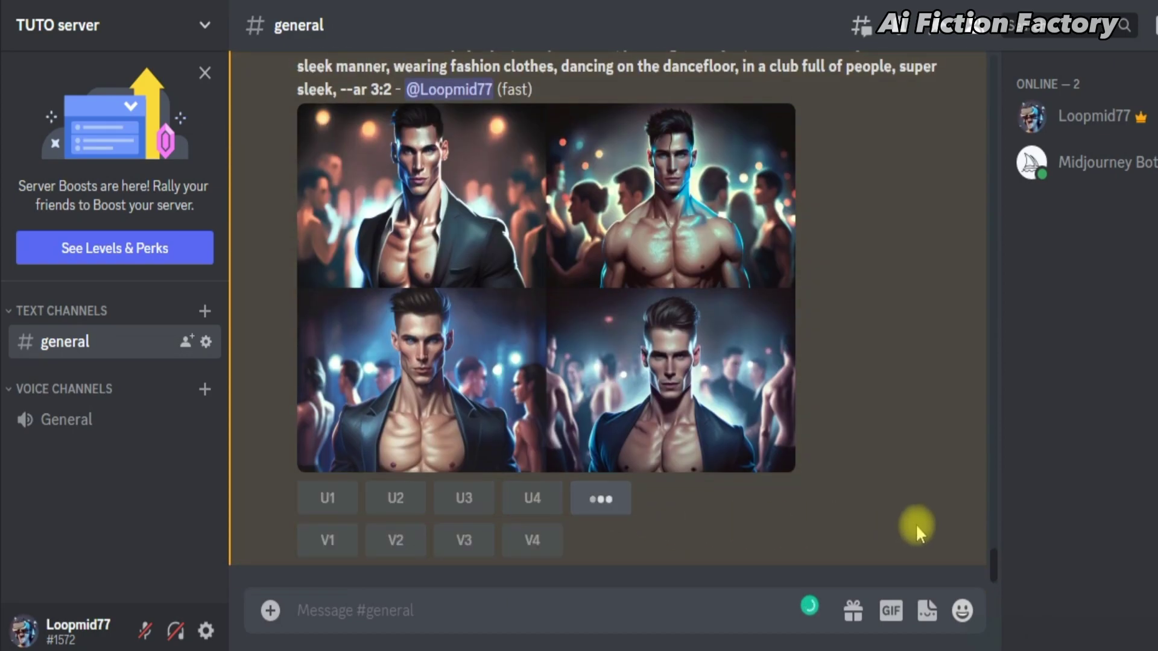
- Upscale the fourth image of the newest suited-dancer grid, the one in the blue suit jacket
scroll(920, 520, "down", 3)
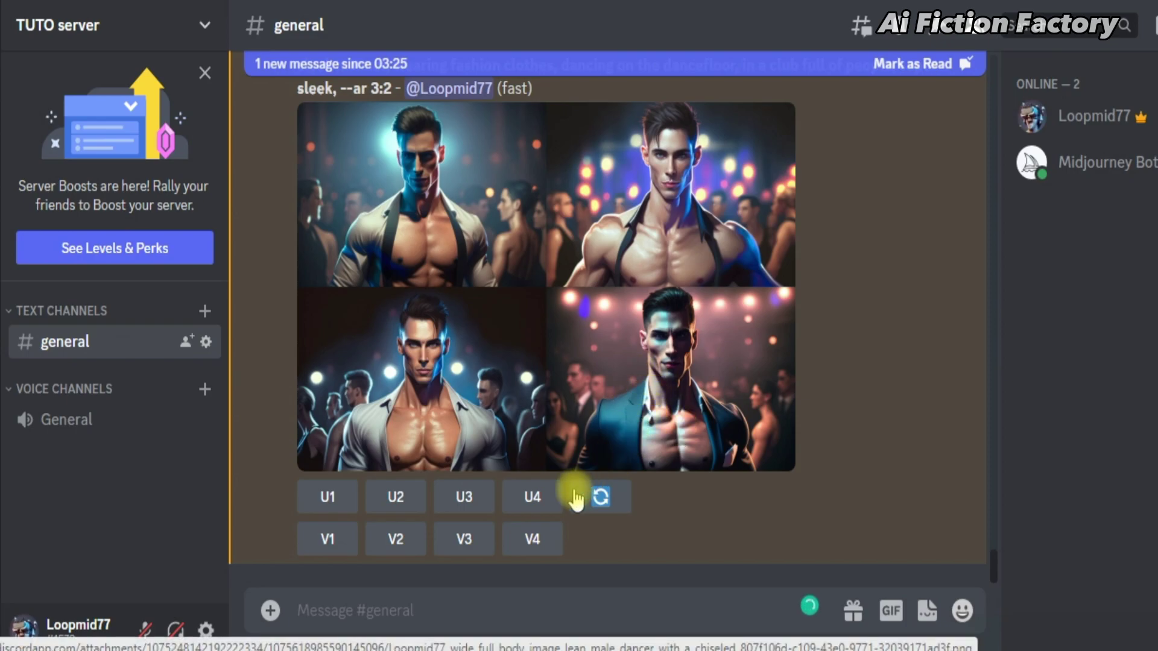
left_click(539, 501)
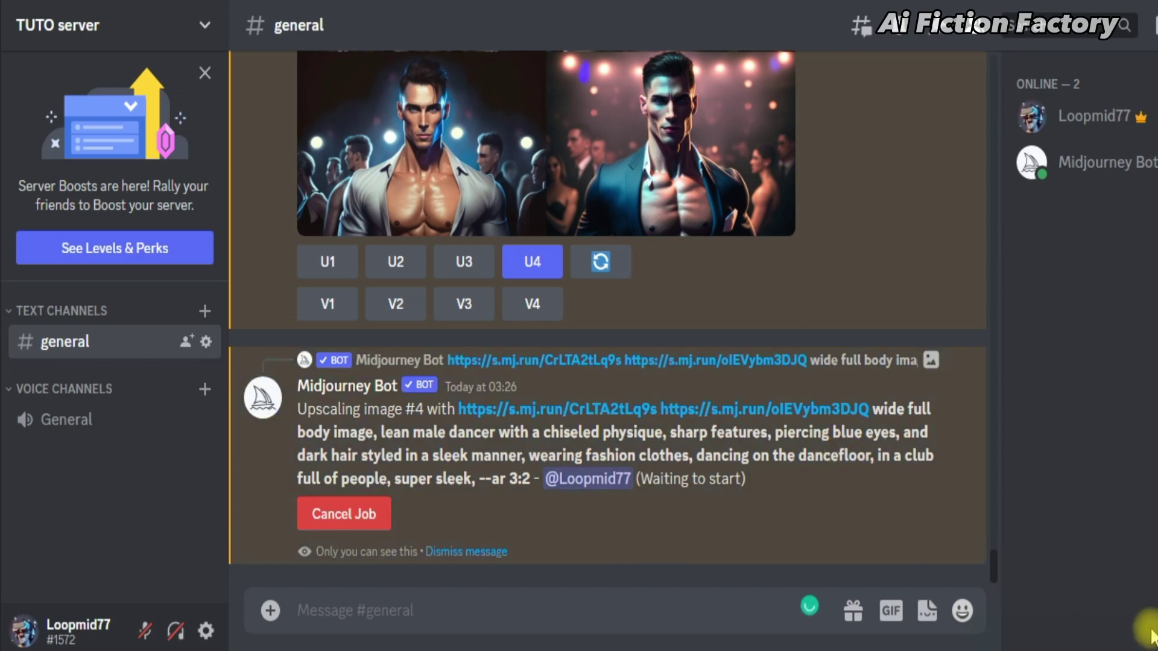
- Copy the image address of the upscaled nightclub dancer in the black V-neck shirt and paste it into a new /imagine prompt
scroll(993, 537, "up", 6)
scroll(993, 537, "up", 10)
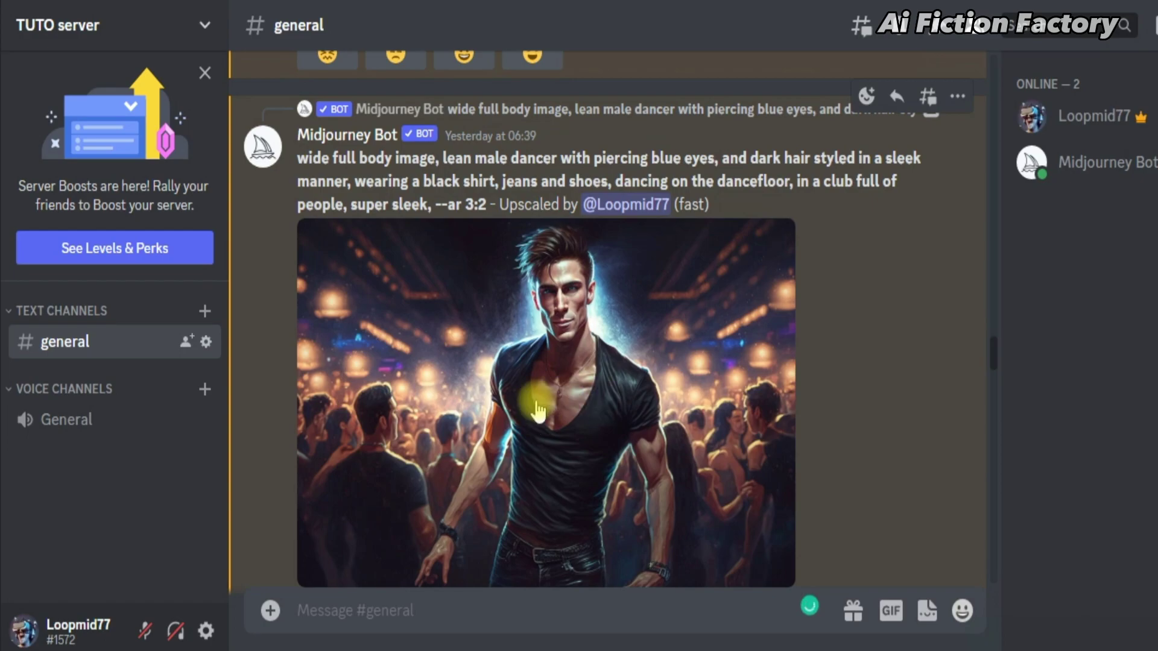
left_click(537, 412)
right_click(552, 422)
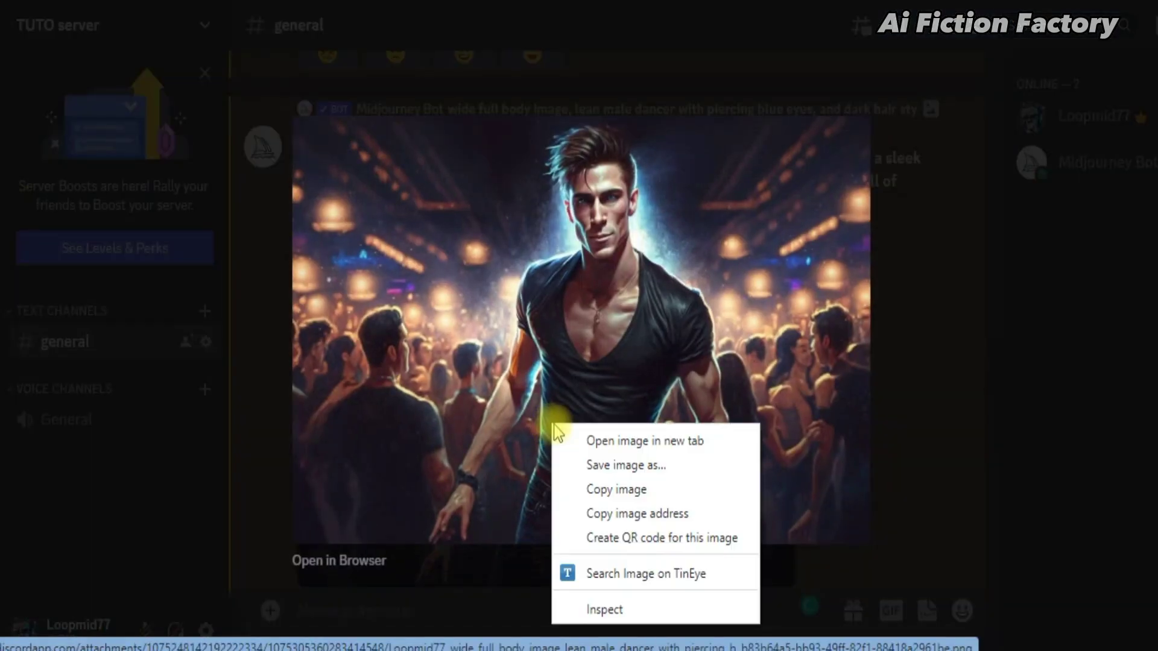
left_click(611, 515)
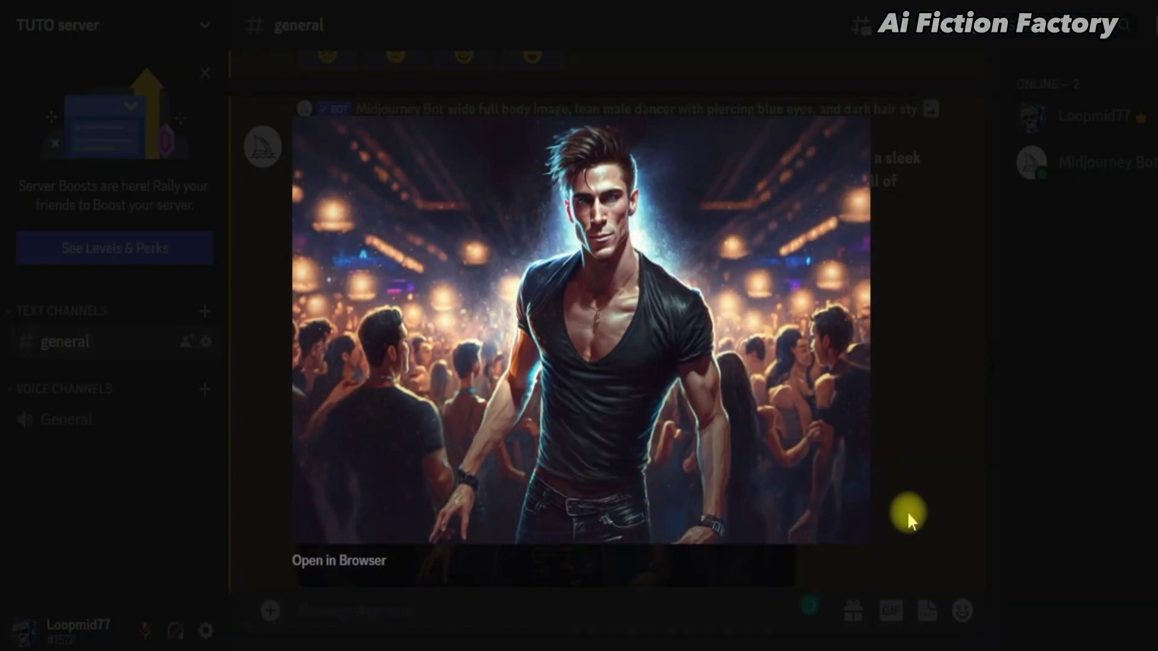
left_click(504, 606)
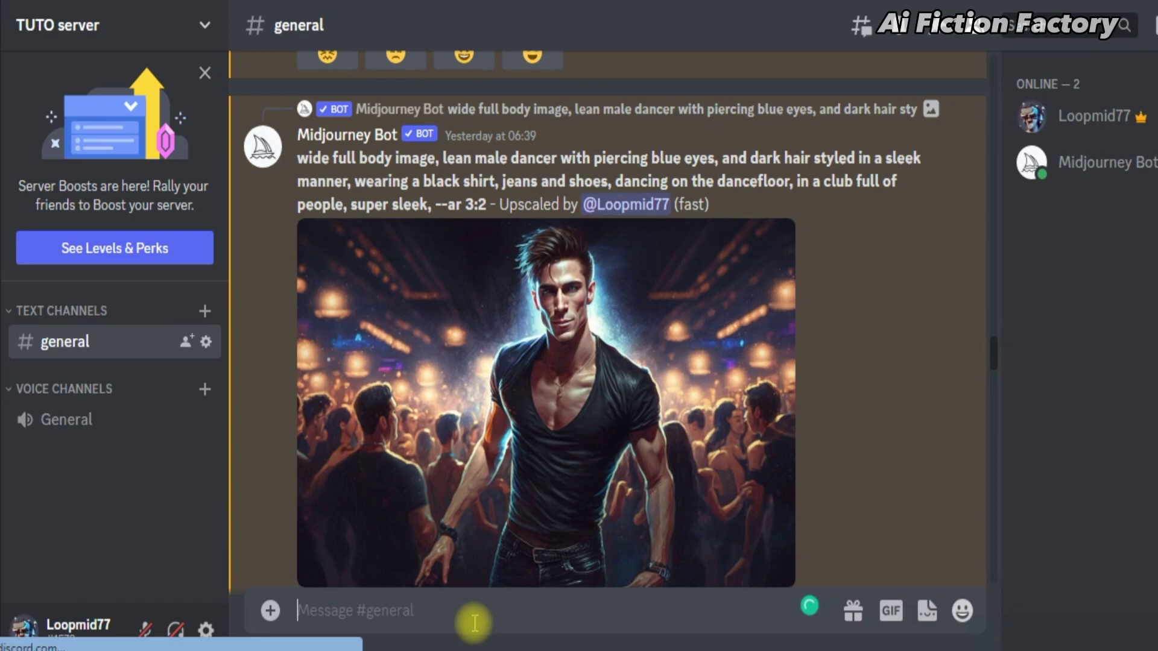
type("/")
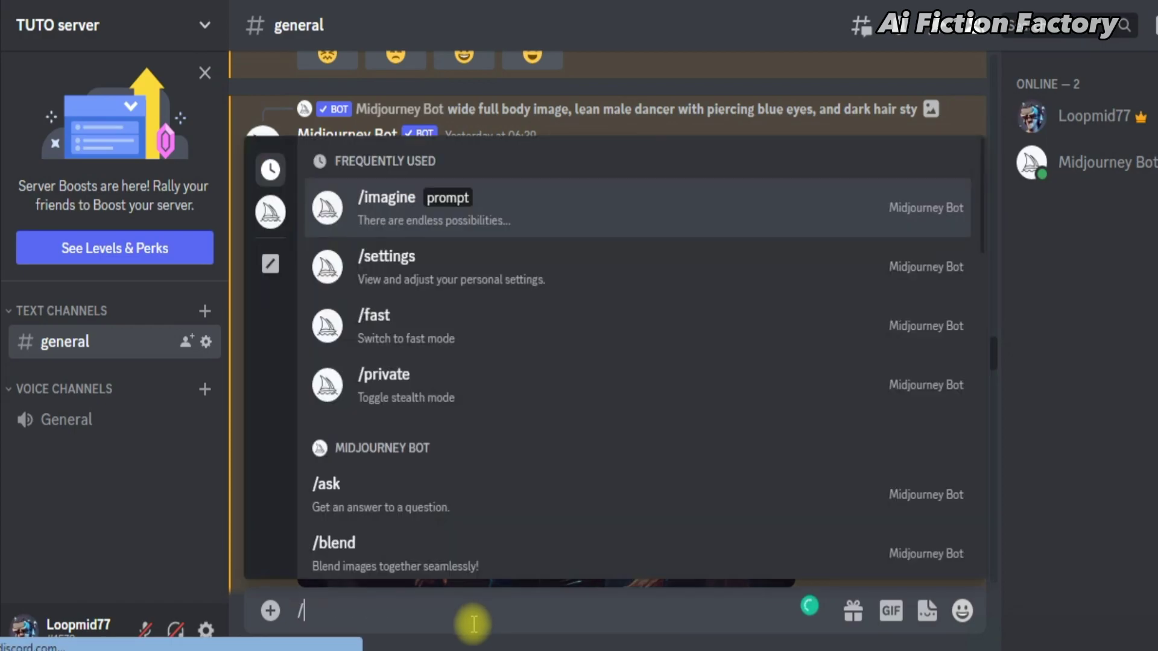
key("Return")
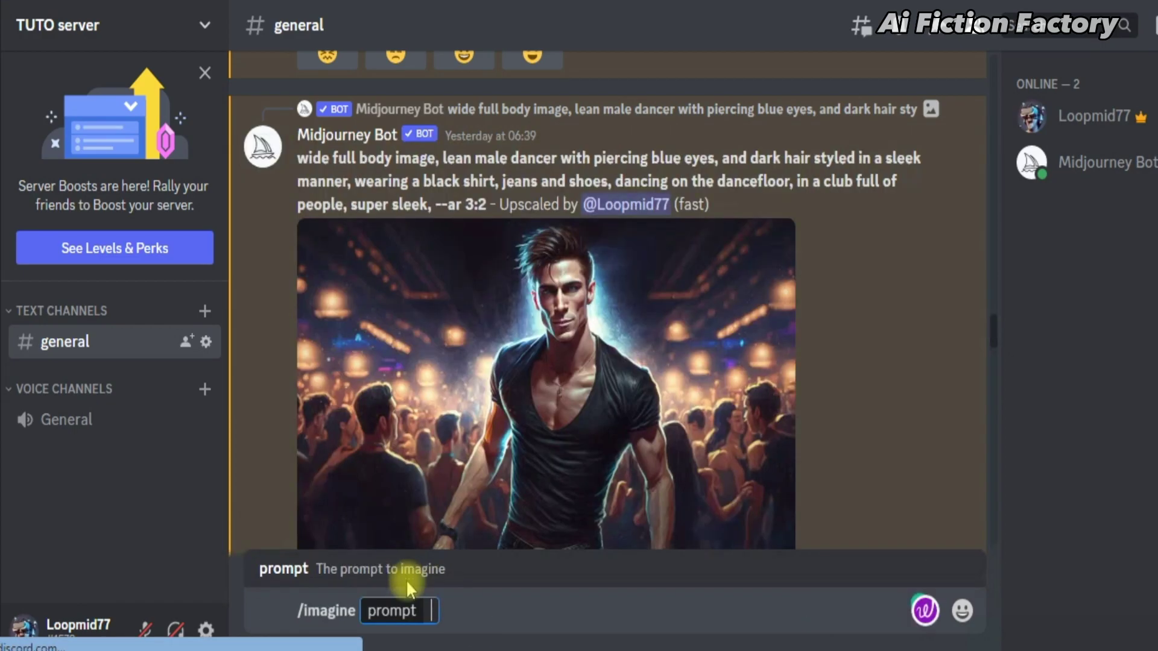
key("ctrl+v")
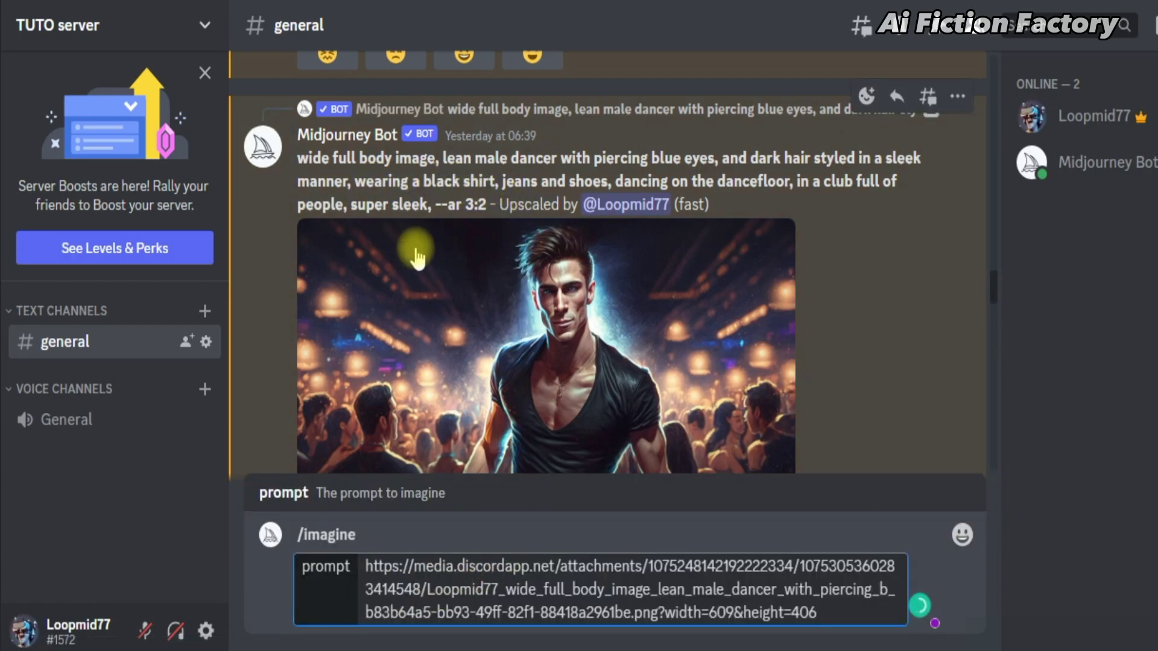
- Copy the saved face link from the Notepad note and append it after the black-shirt dancer's image link in the /imagine prompt
key("alt+Tab")
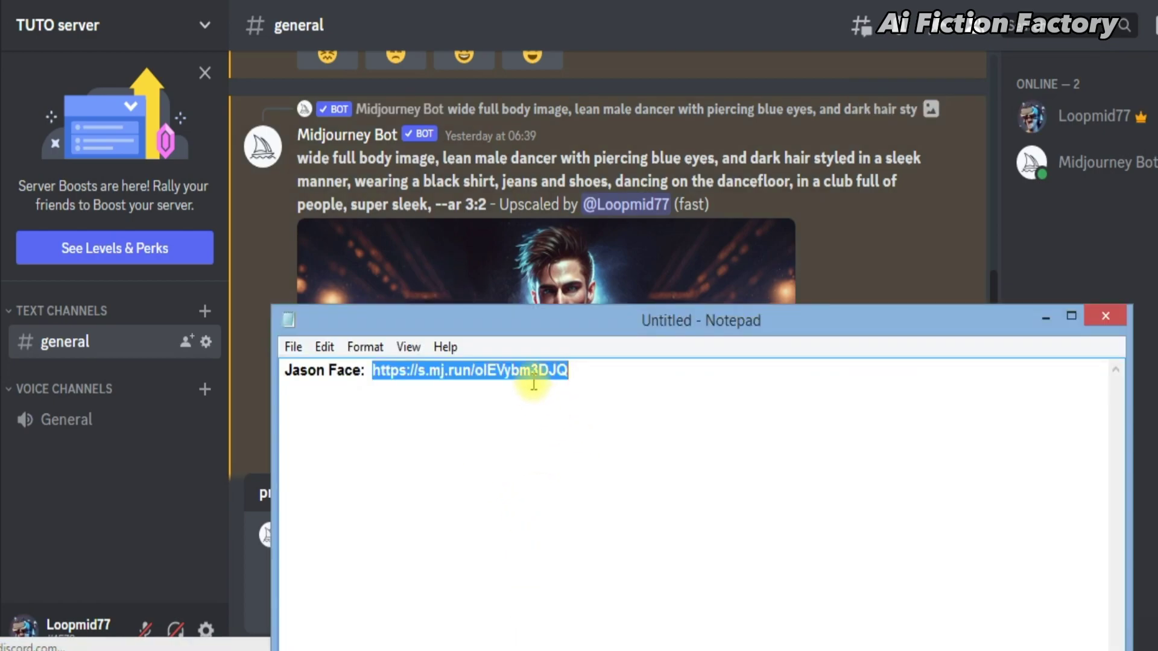
right_click(546, 370)
left_click(603, 147)
key("alt+Tab")
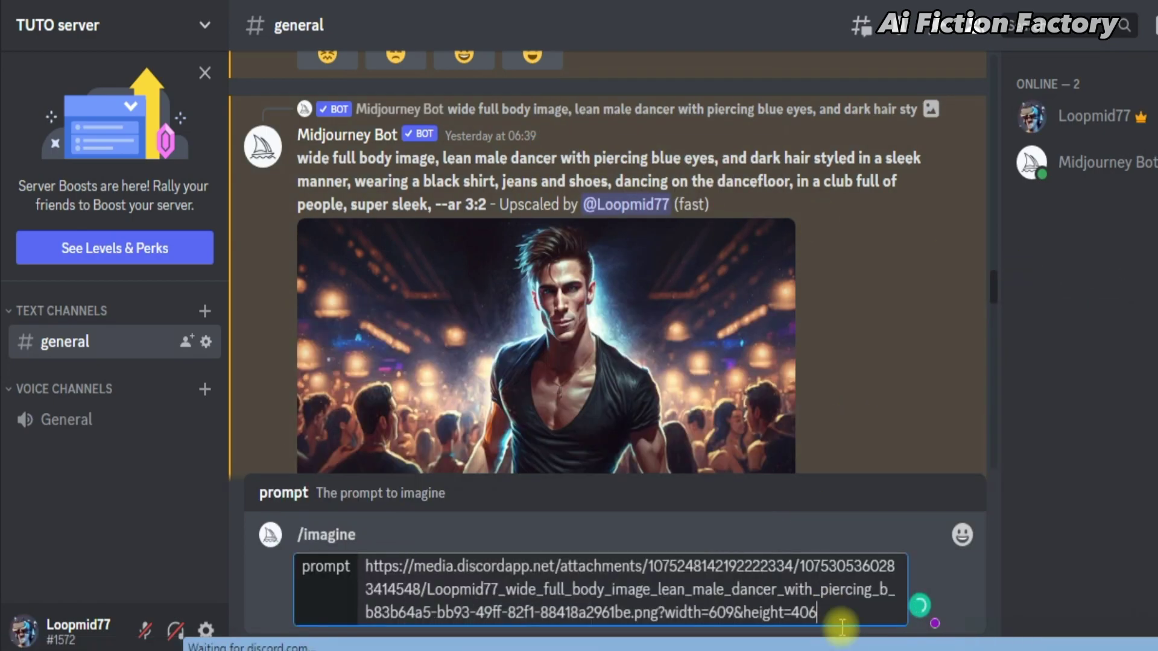
key("ctrl+v")
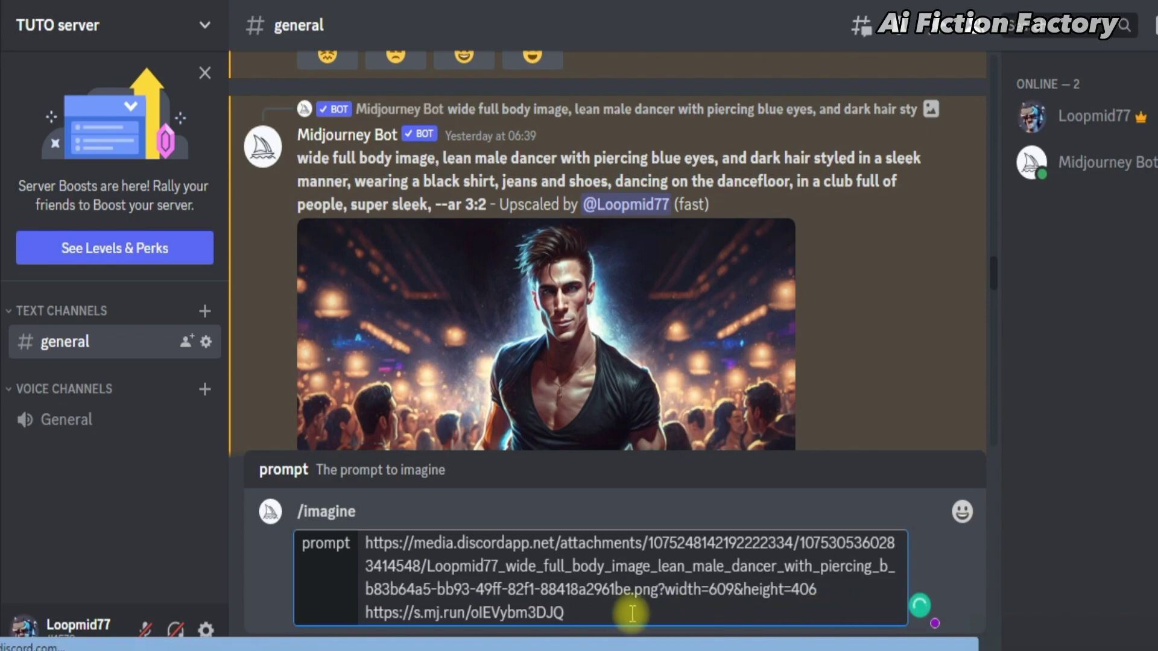
- Append the black-shirt dancer's original prompt text, from "wide full body image" through "--ar 3:2", submit the prompt and review the resulting grid
left_click_drag(299, 157, 484, 207)
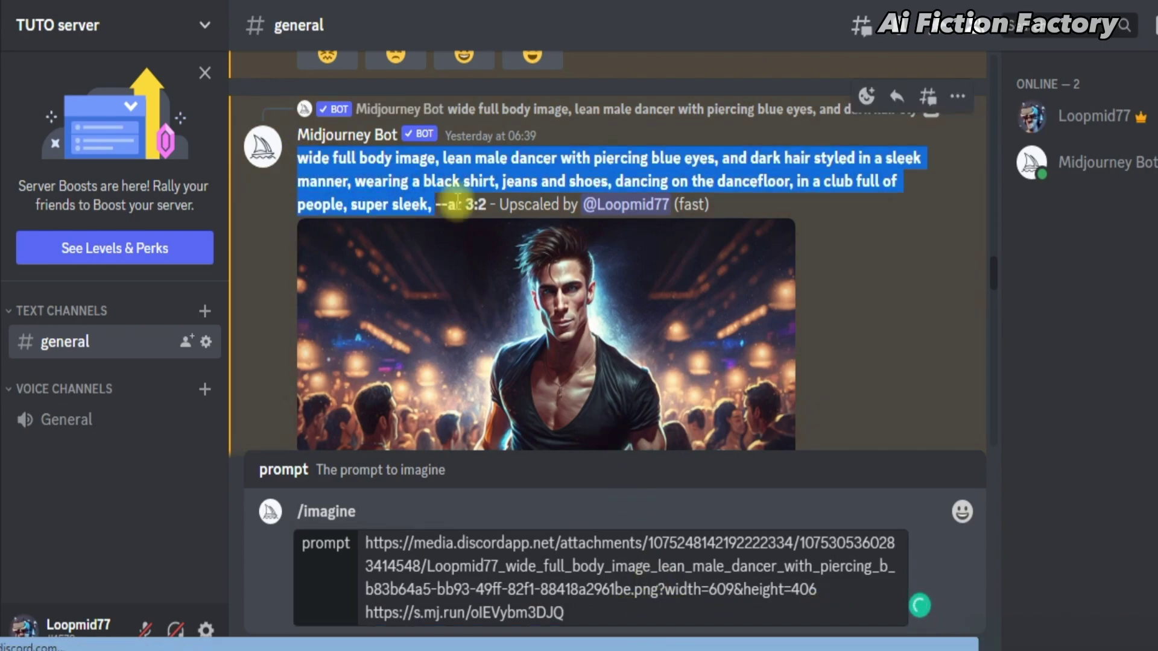
right_click(518, 174)
left_click(540, 187)
left_click(623, 618)
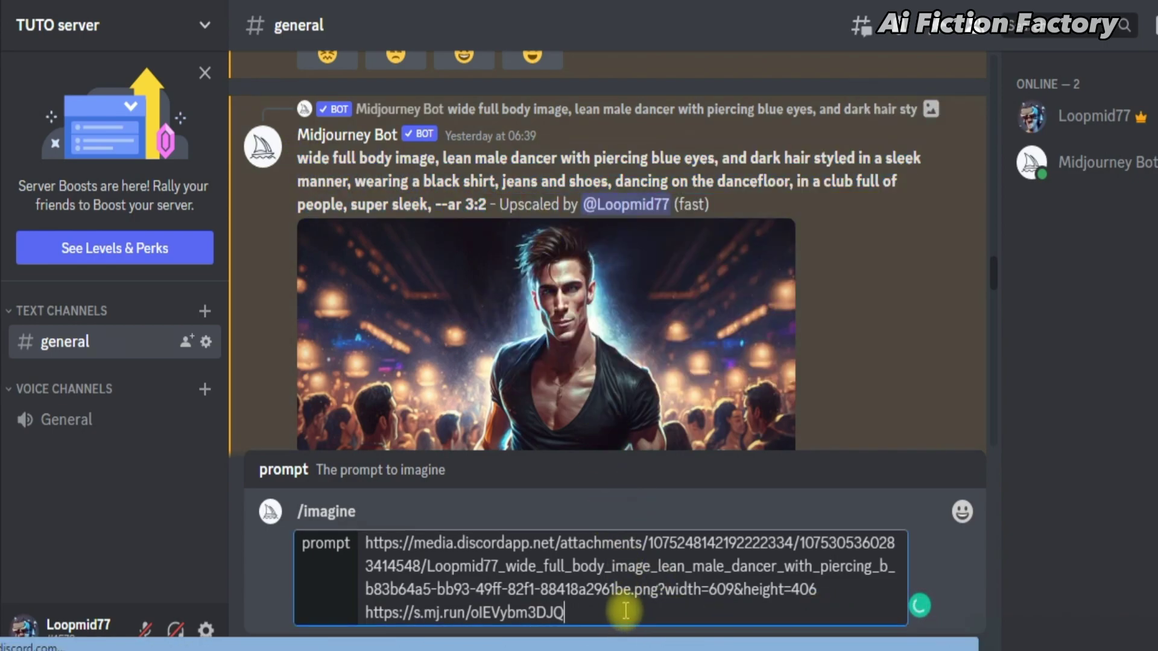
key("ctrl+v")
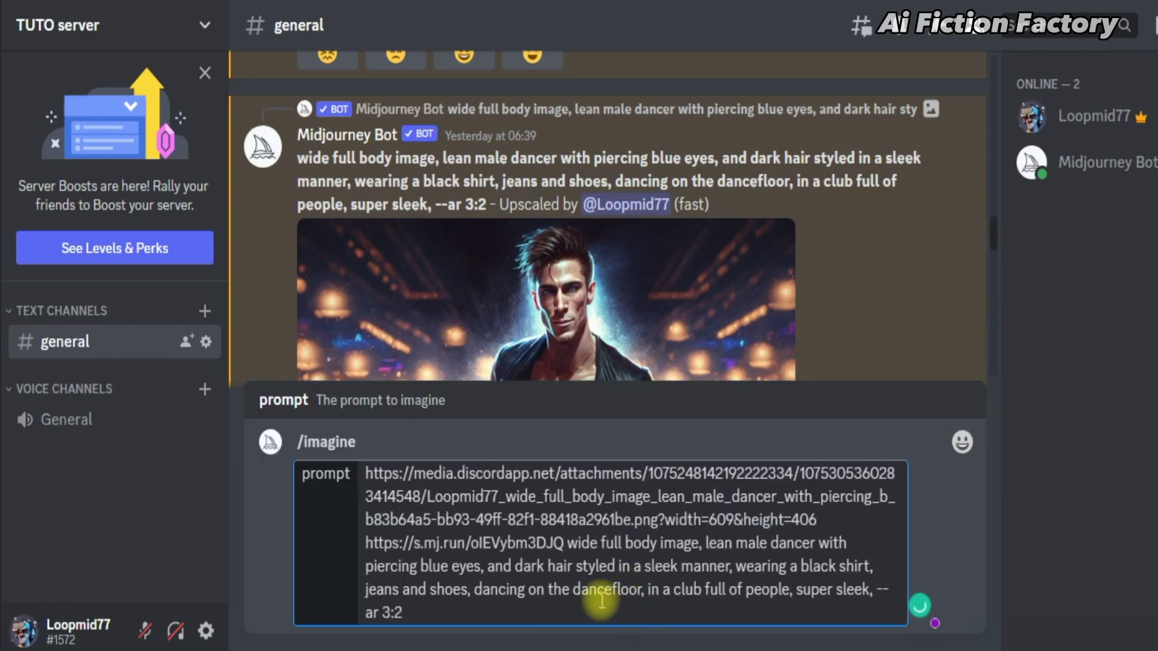
key("Return")
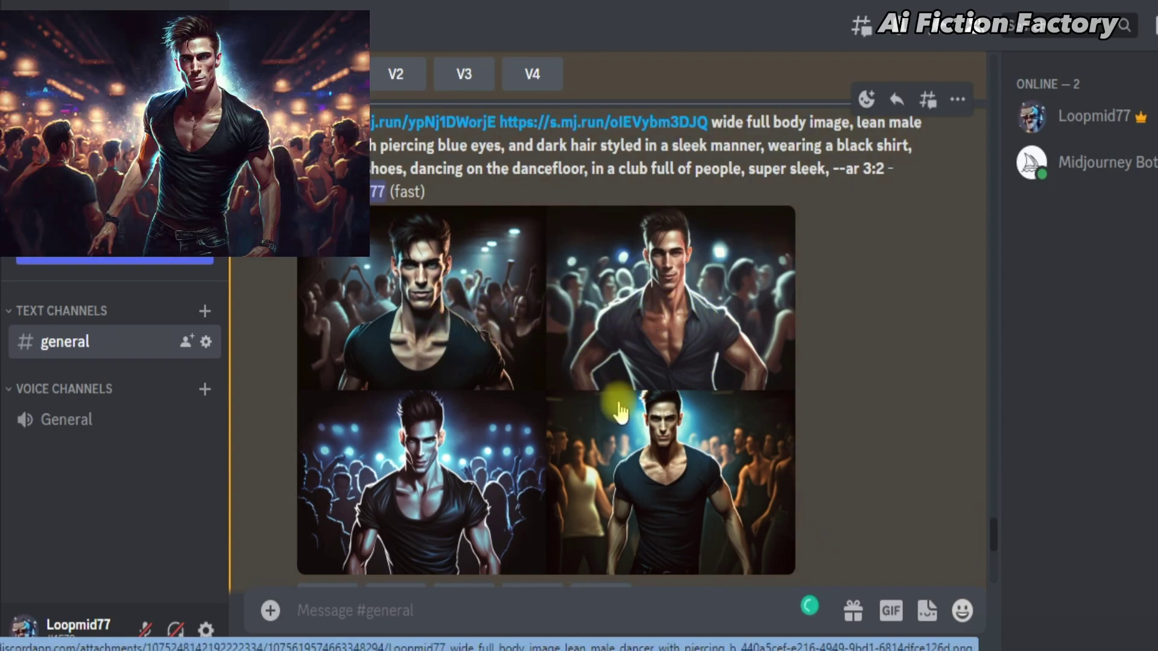
scroll(433, 326, "down", 2)
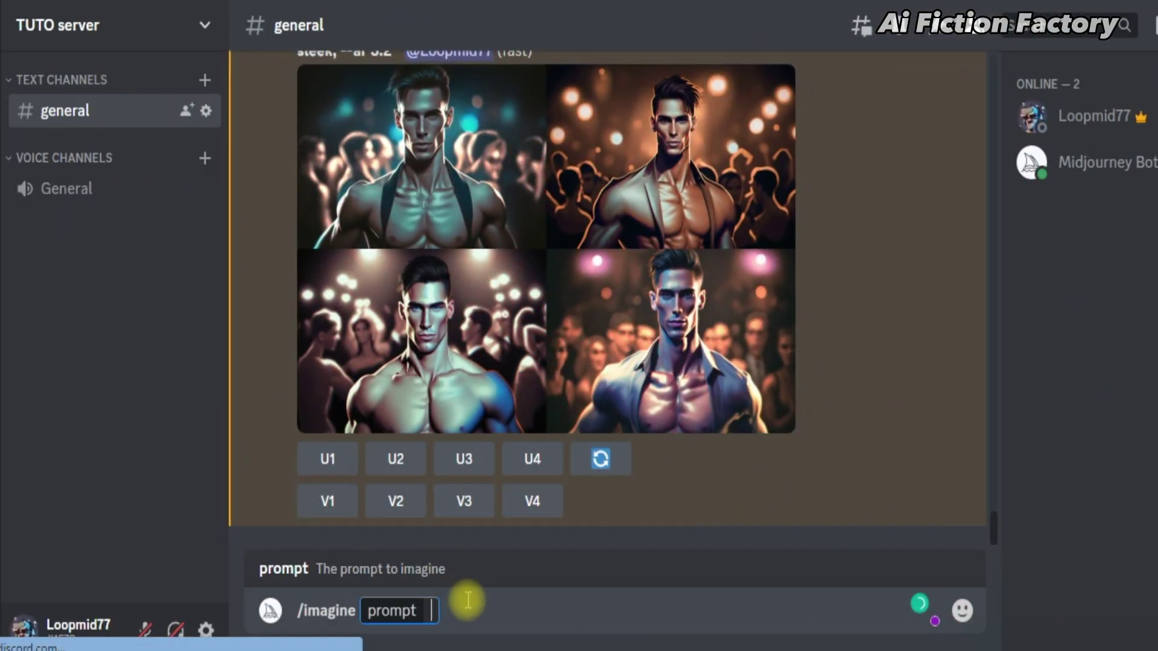
- Submit an /imagine prompt for the black-shirted dancer "reading a book in the library, super sleek, --ar 3:2" and upscale the fourth image
key("ctrl+v")
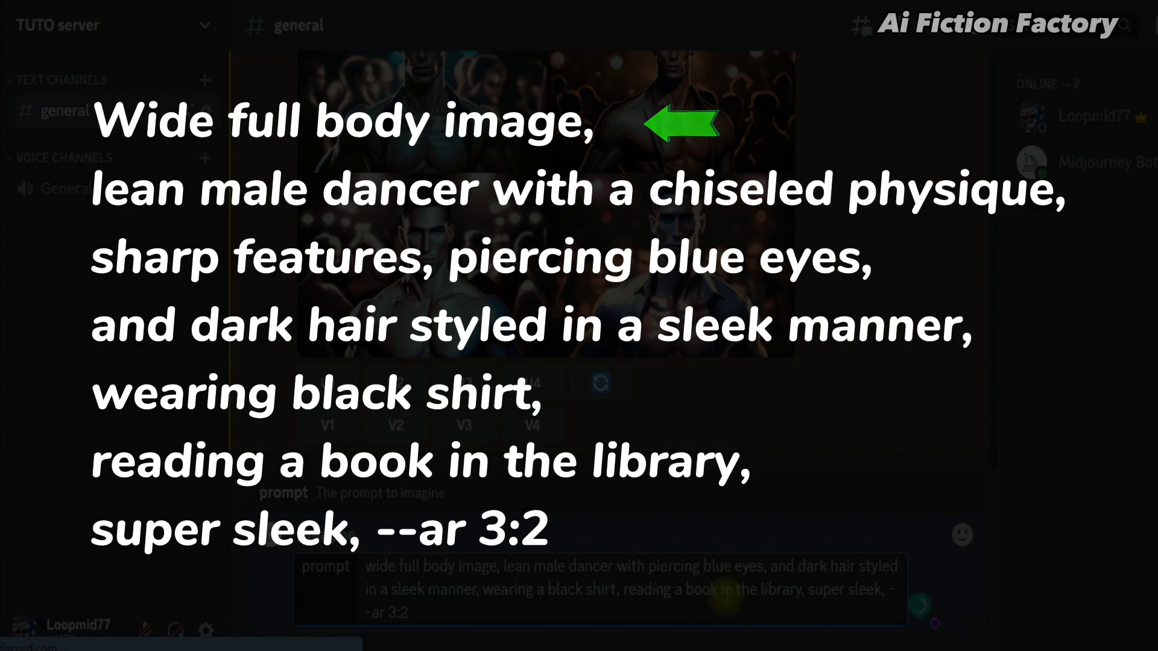
key("Return")
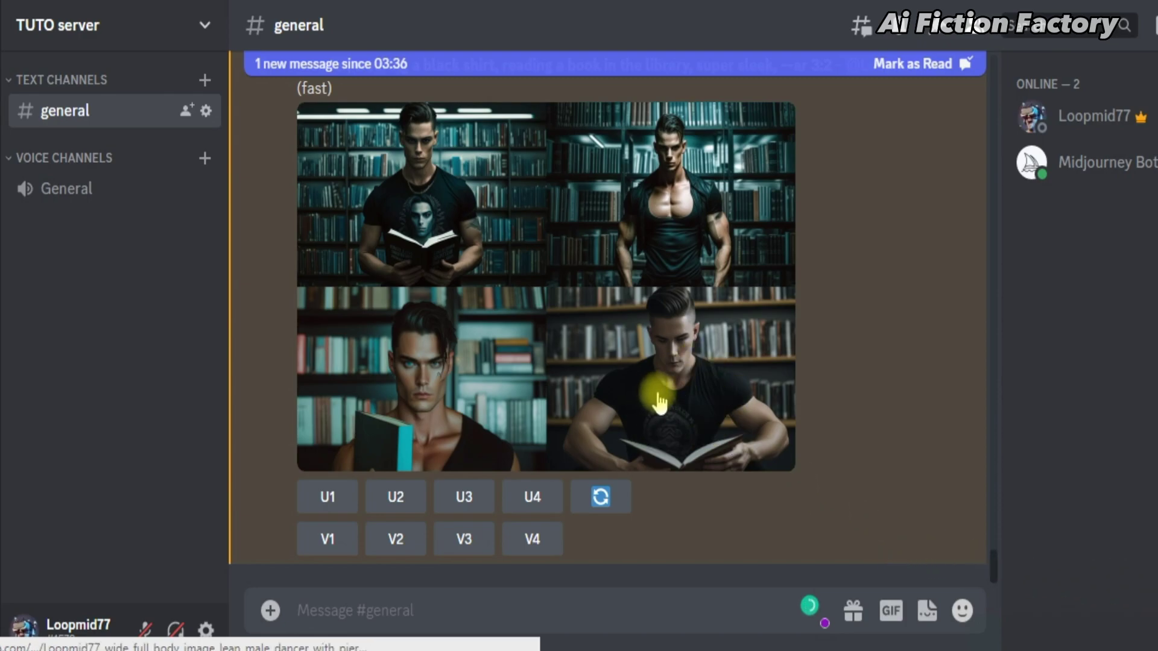
left_click(546, 494)
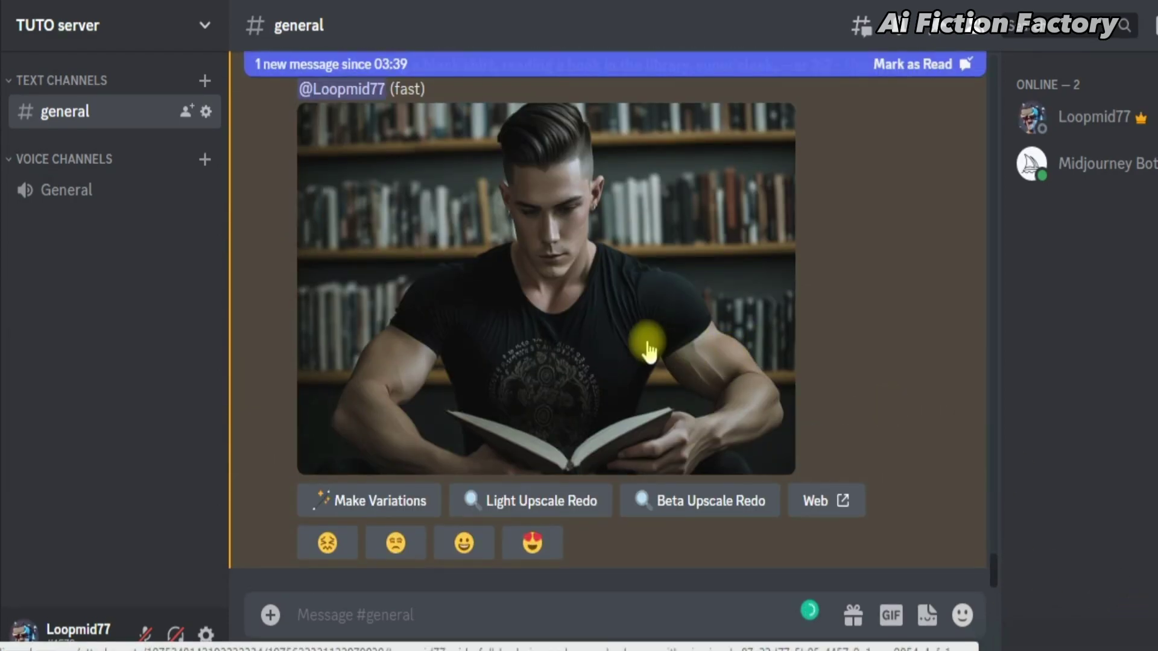
- Copy the image address of the upscaled man reading in the library and paste it into a new /imagine prompt
left_click(526, 363)
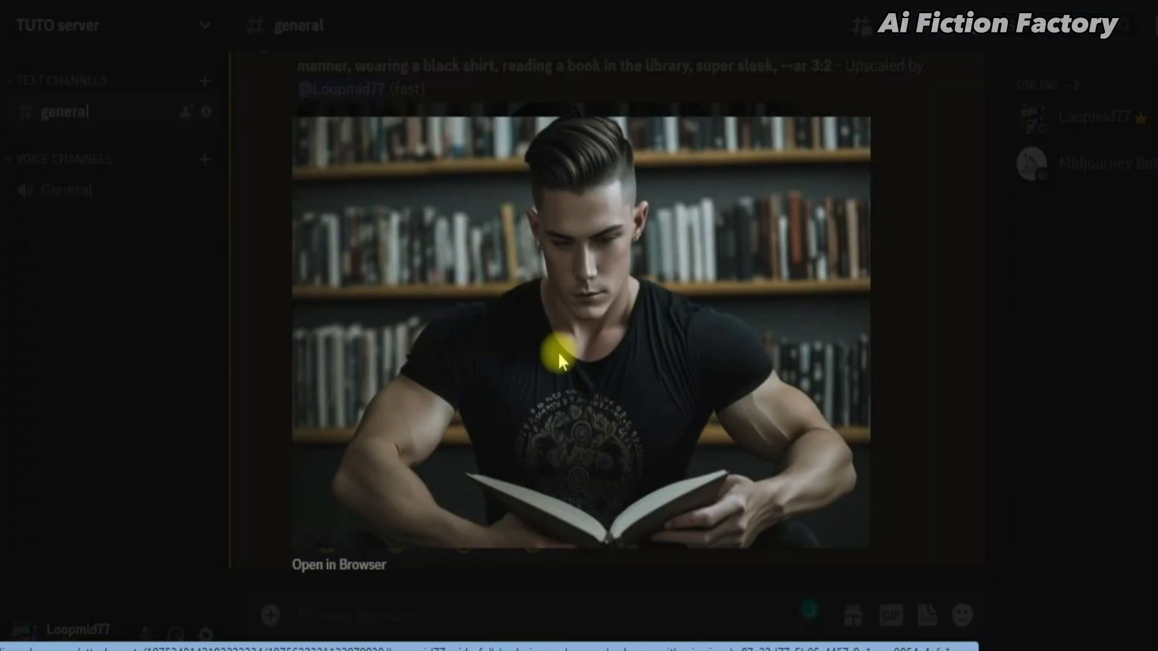
right_click(558, 355)
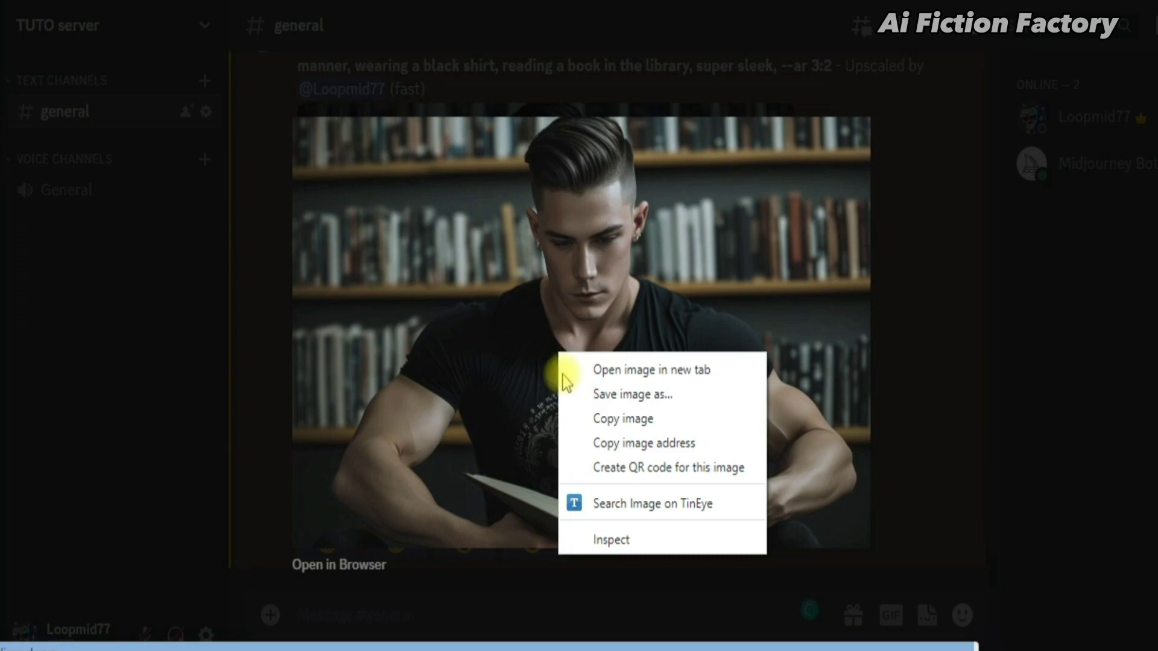
left_click(599, 443)
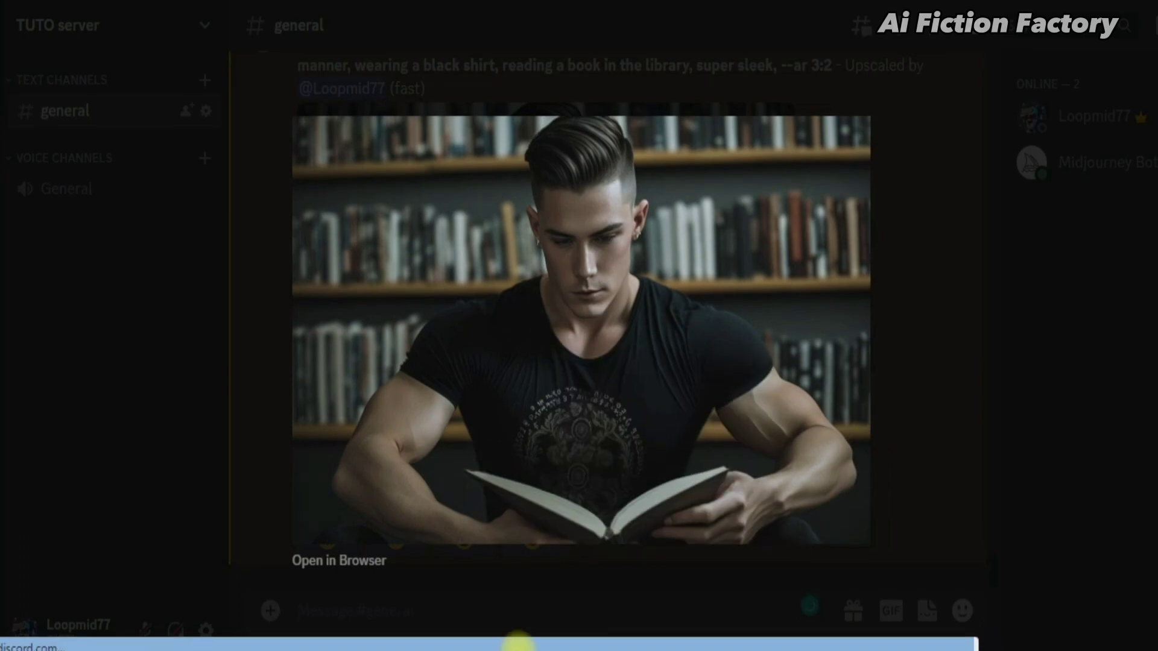
left_click(418, 603)
type("/")
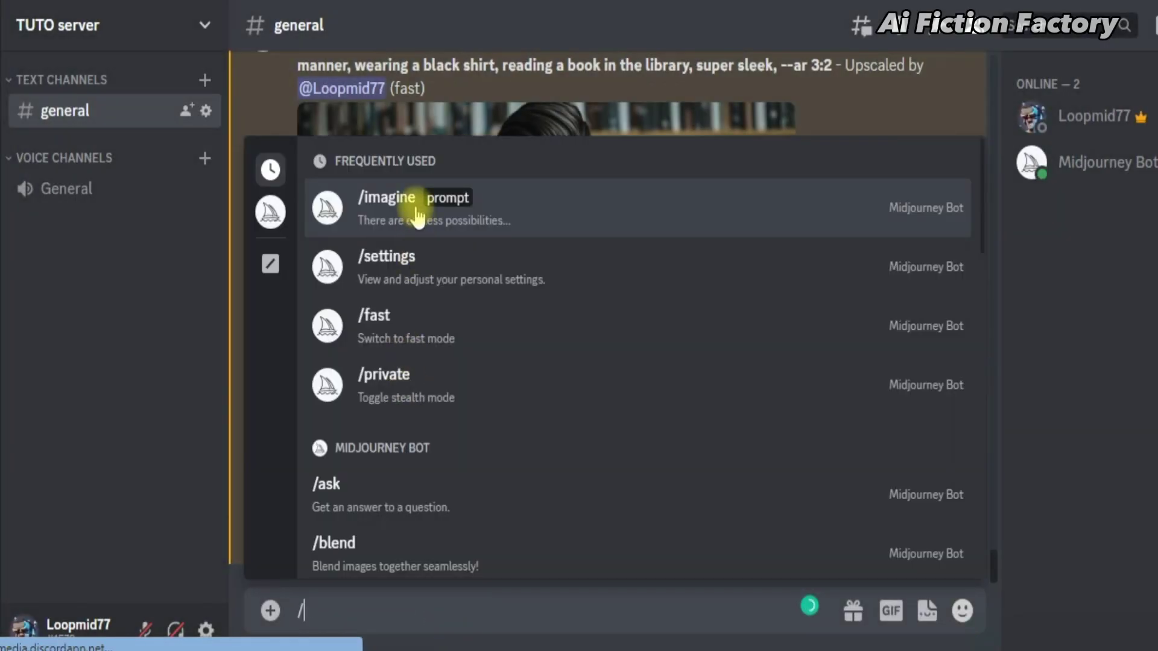
key("Return")
key("ctrl+v")
- Copy the saved face link from Notepad, minimize the note and append the link after the library image link in the prompt
scroll(649, 368, "up", 5)
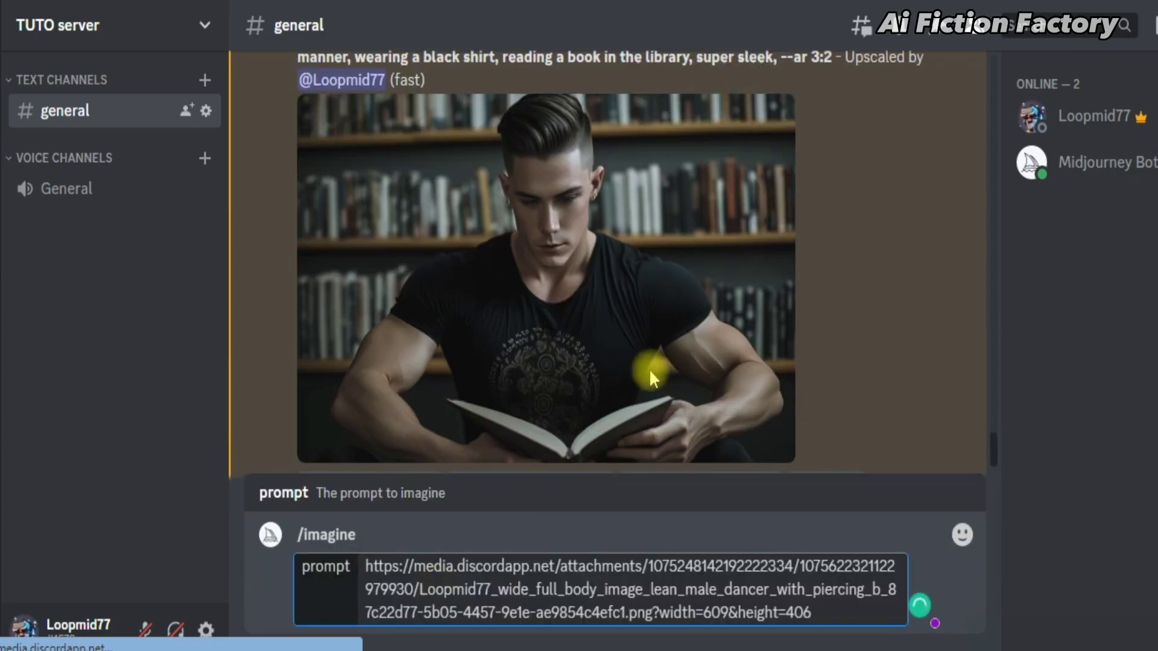
key("alt+Tab")
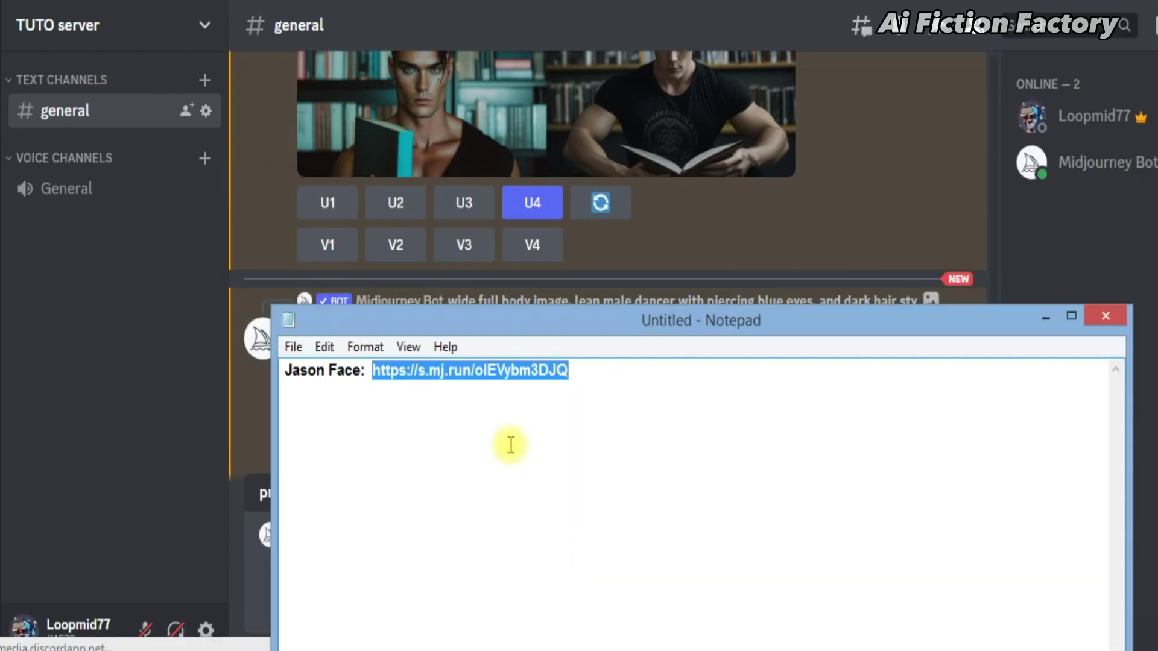
right_click(509, 374)
left_click(571, 149)
left_click(1046, 316)
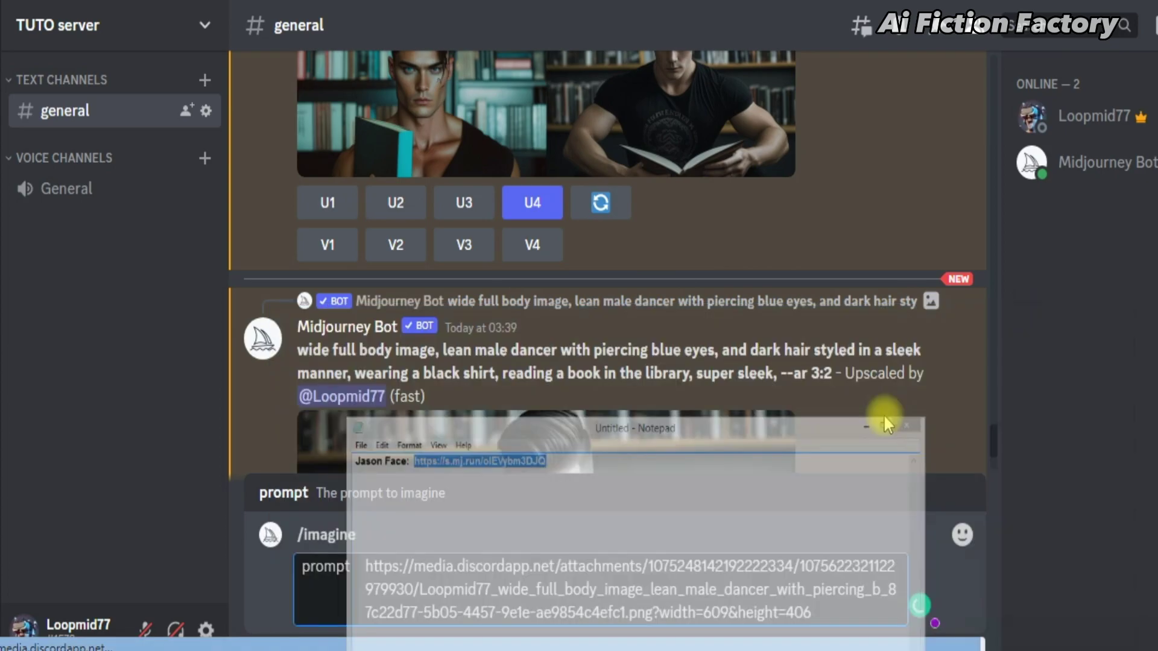
key("ctrl+v")
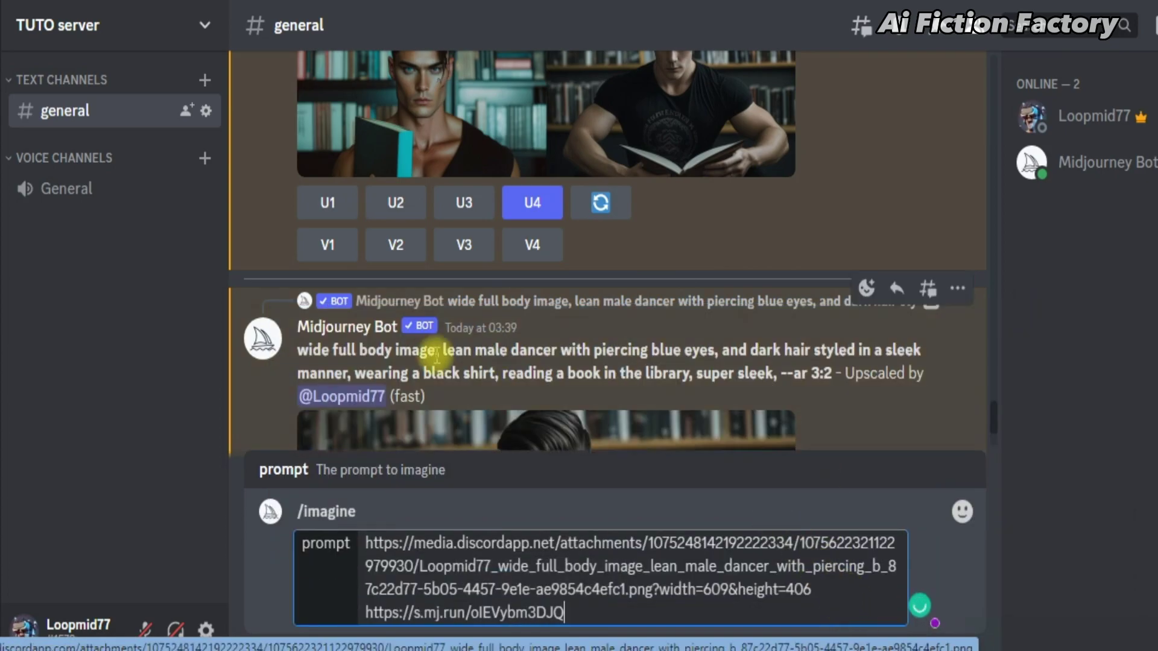
- Append the library scene's original prompt text, from "wide full body image" through "--ar 3:2", to the /imagine prompt and submit it
triple_click(790, 380)
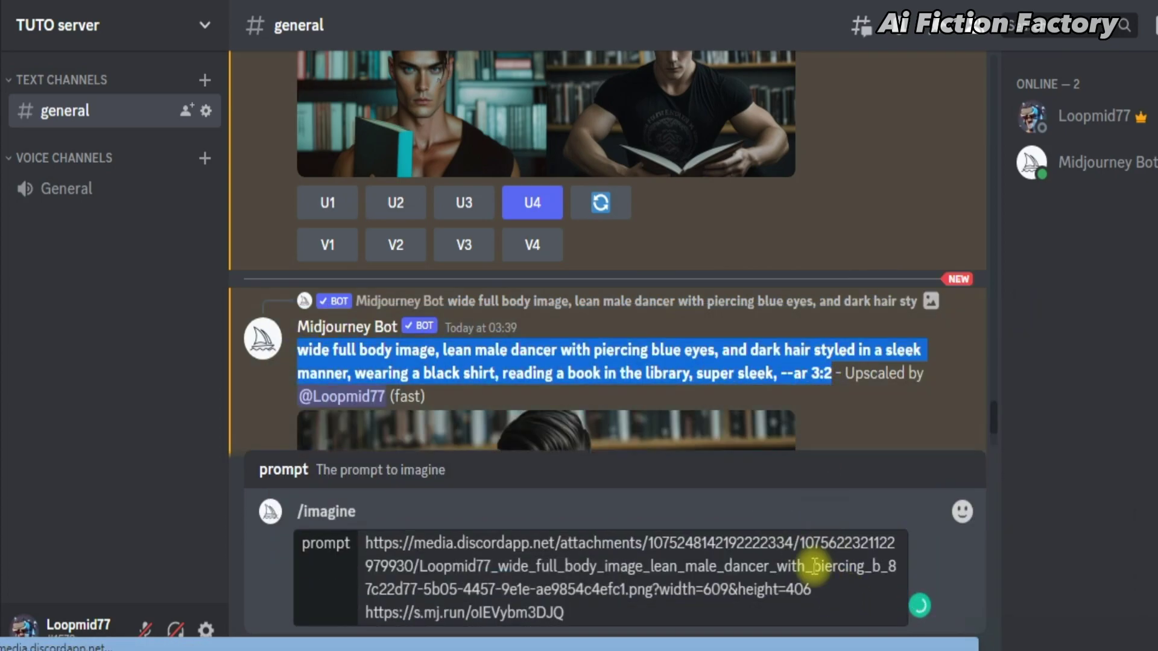
left_click(705, 614)
key("ctrl+v")
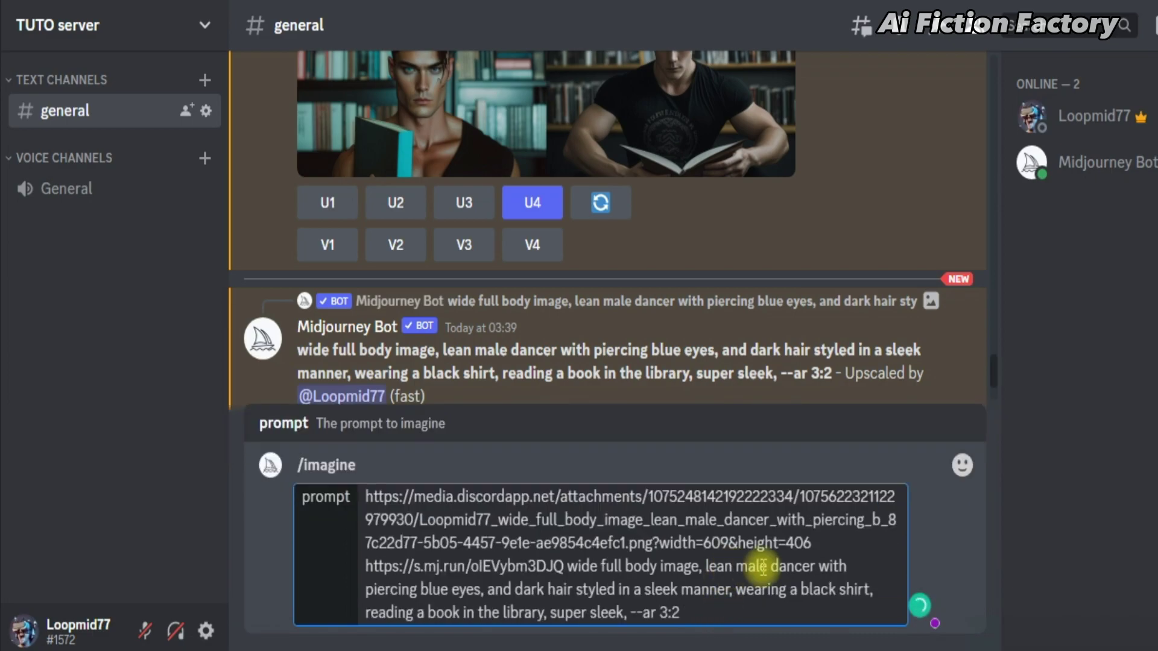
key("Return")
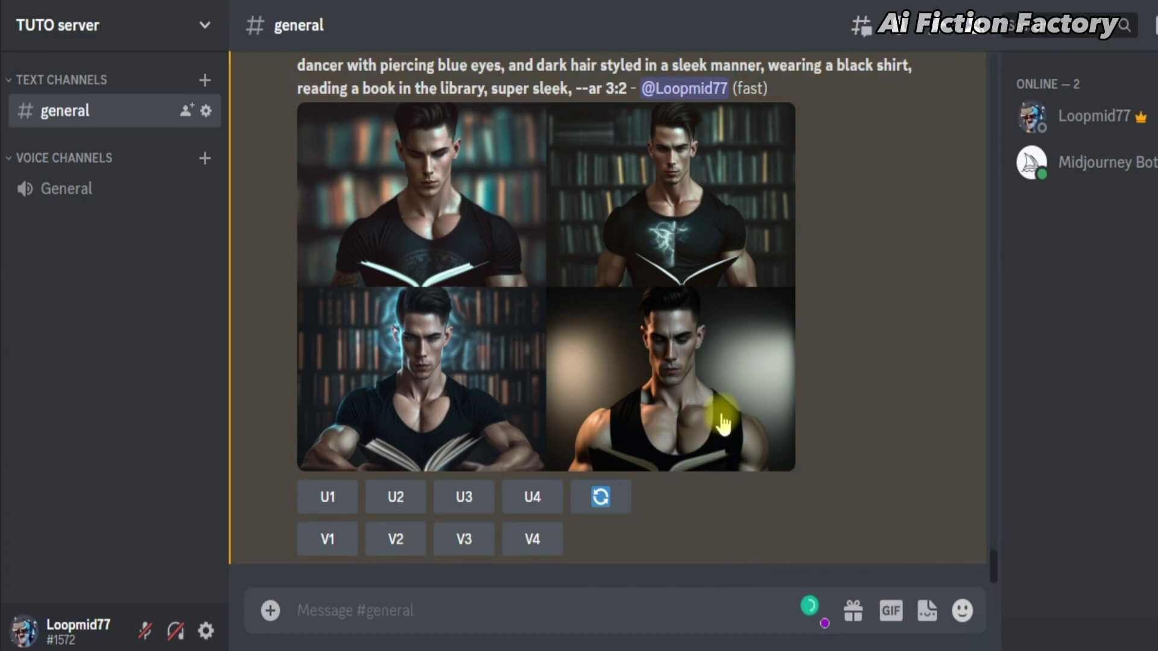
- Regenerate the grid from the combined library prompt and compare the new results with the previous grid
left_click(615, 503)
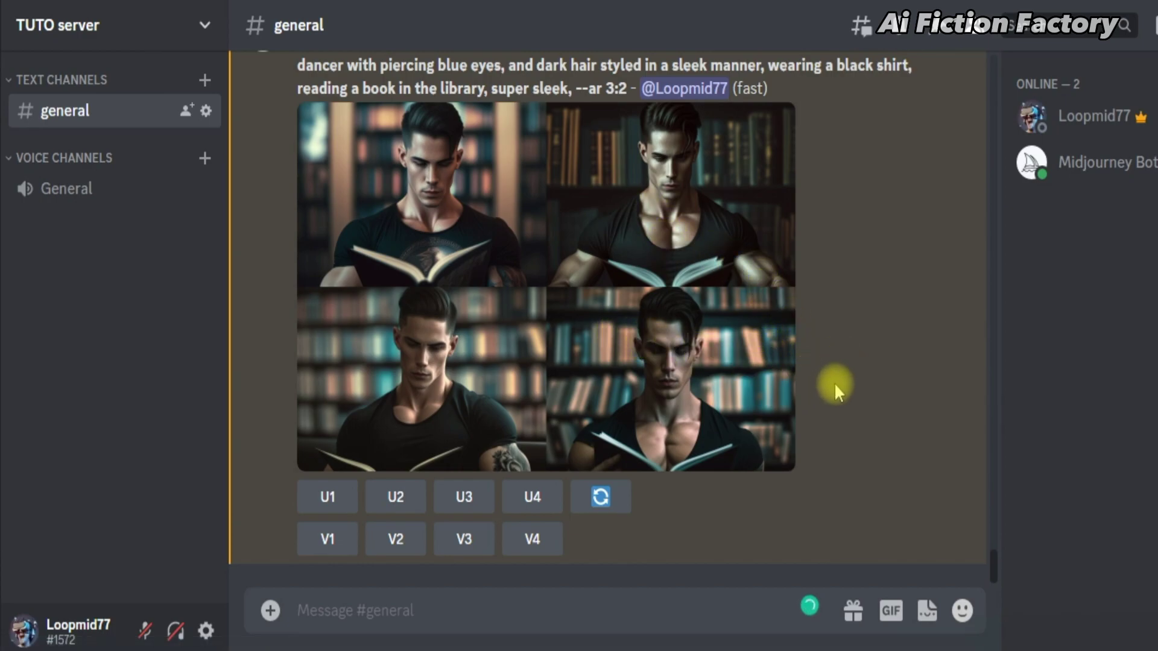
scroll(827, 398, "up", 3)
scroll(844, 398, "down", 3)
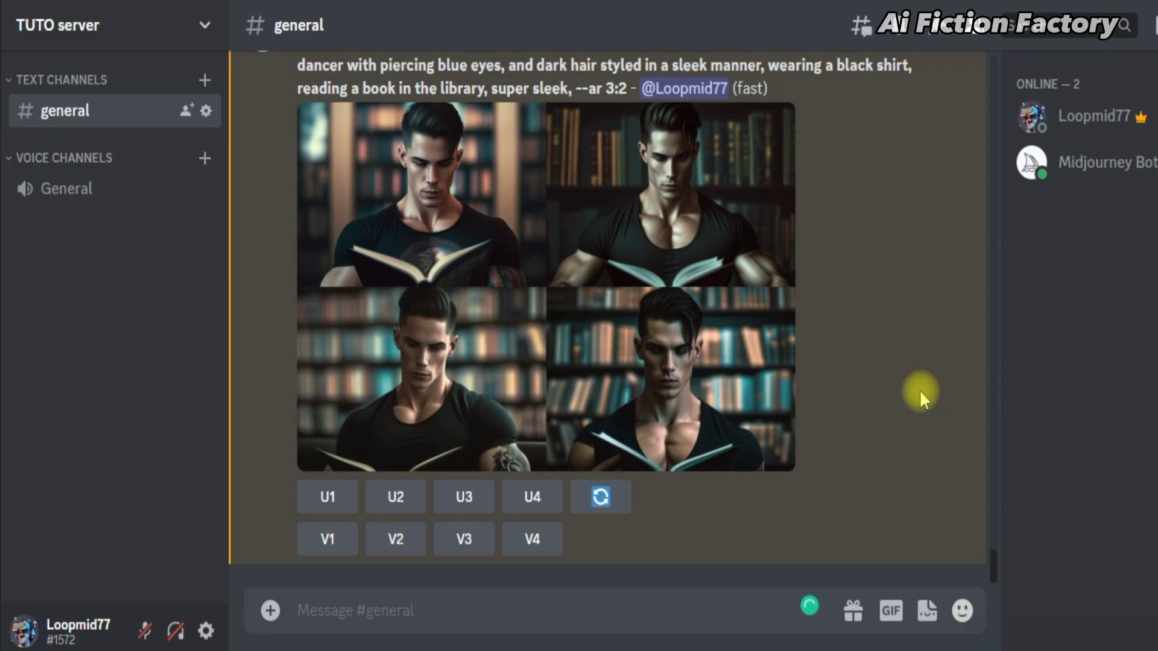